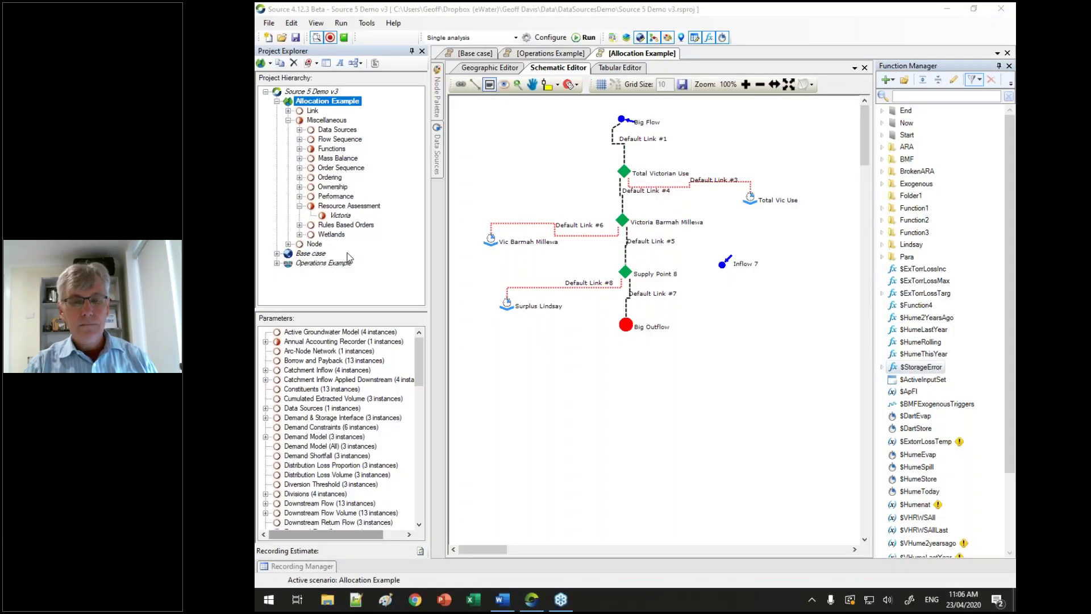
# - Open the Base case scenario and examine its catchment map
pyautogui.click(526, 168)
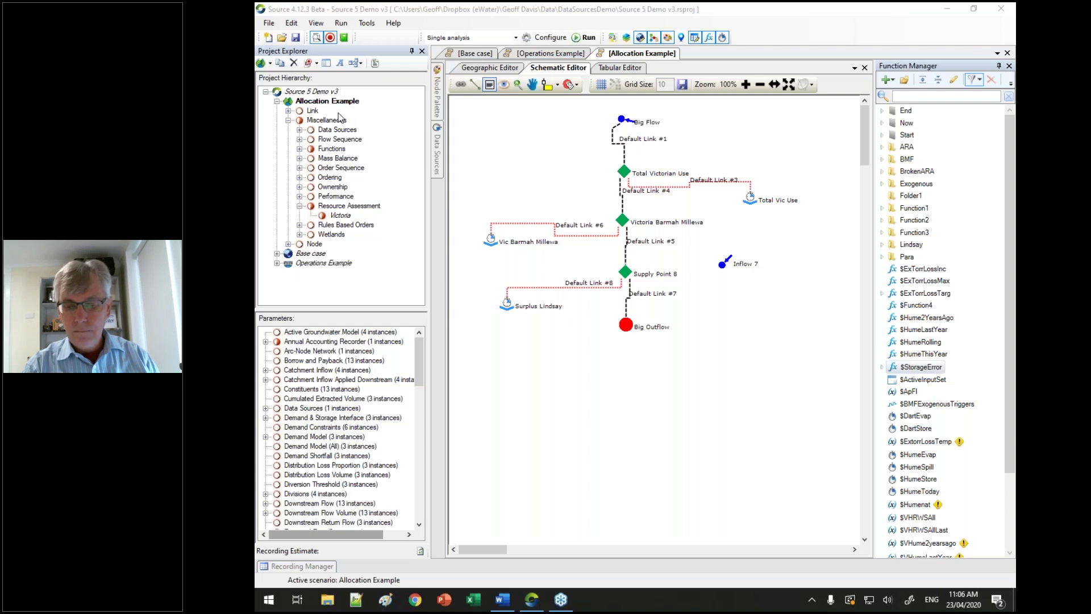
pyautogui.doubleClick(301, 254)
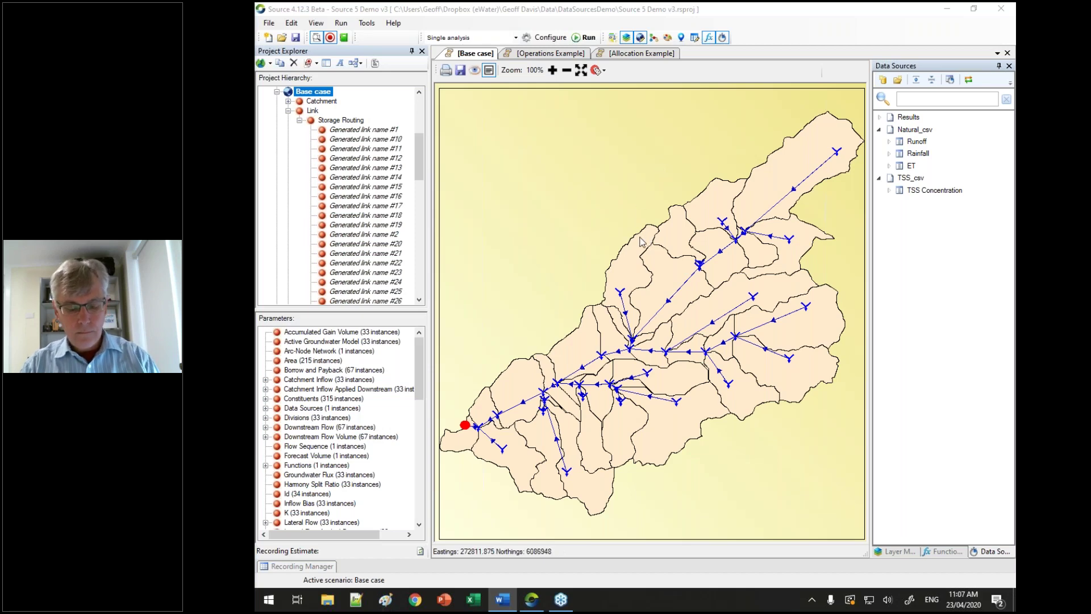
pyautogui.scroll(2, 651, 291)
pyautogui.scroll(-4, 654, 292)
pyautogui.scroll(4, 675, 334)
pyautogui.scroll(-2, 653, 318)
pyautogui.scroll(2, 625, 307)
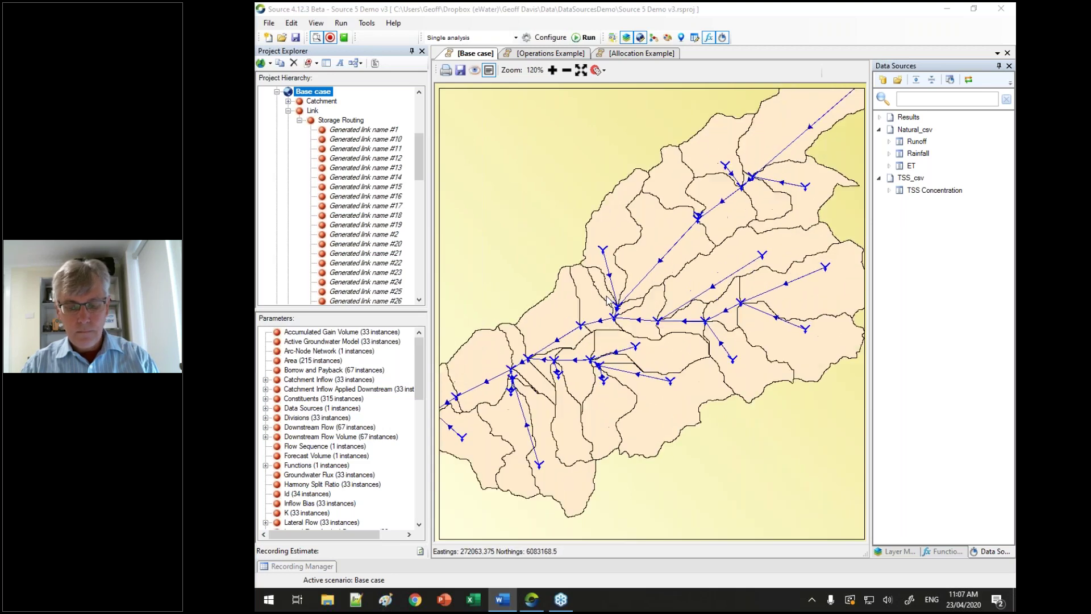
pyautogui.scroll(1, 609, 301)
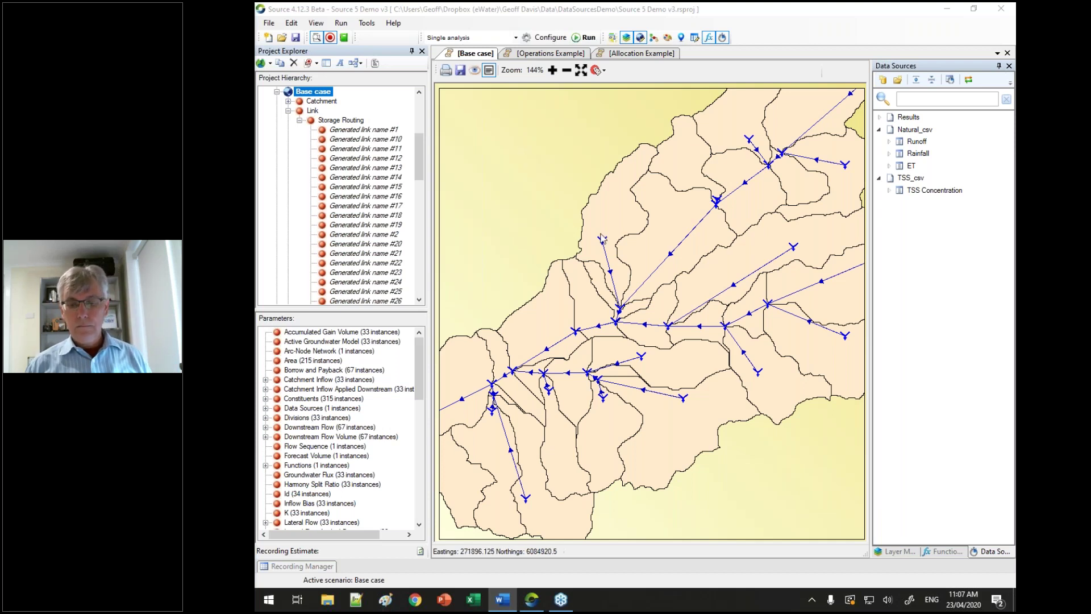
pyautogui.scroll(-3, 524, 159)
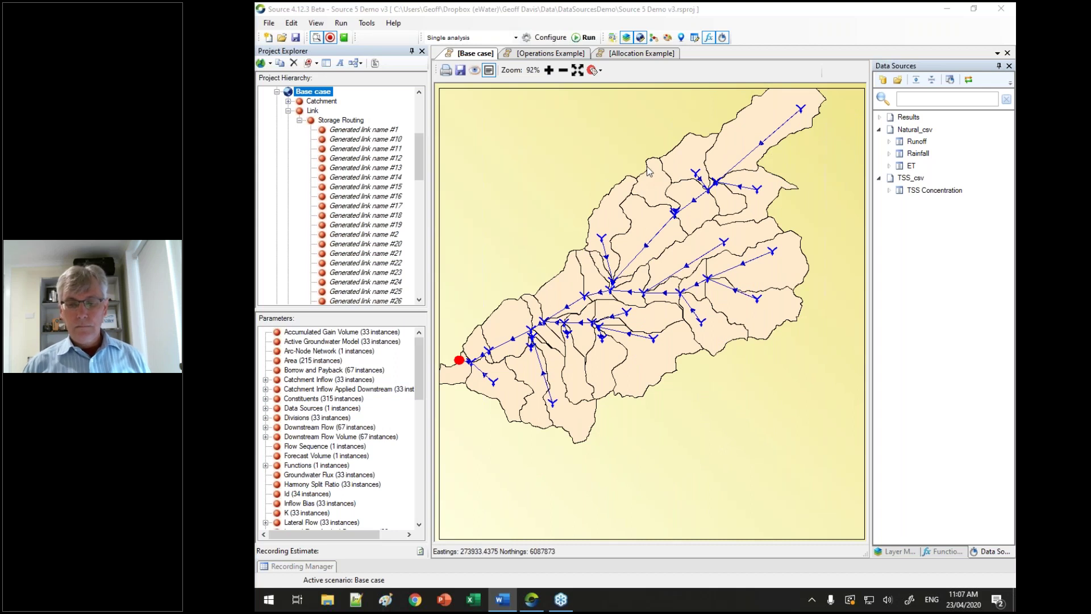
# - Select the group of catchments at the upper end of the basin and view the Combine catchments options
pyautogui.click(679, 156)
pyautogui.click(680, 169)
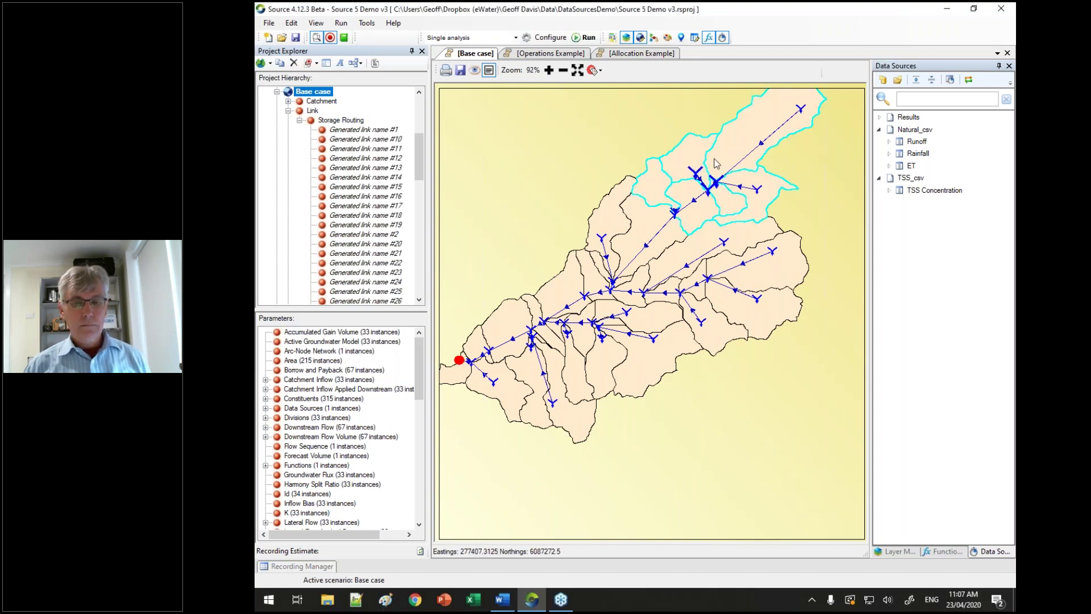
pyautogui.rightClick(677, 166)
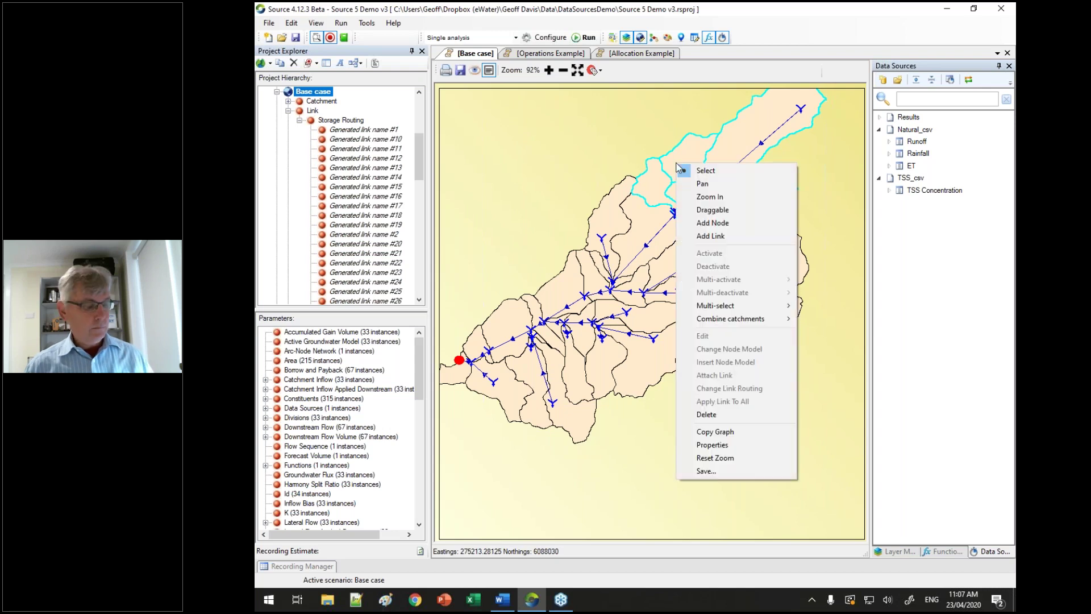
pyautogui.moveTo(745, 321)
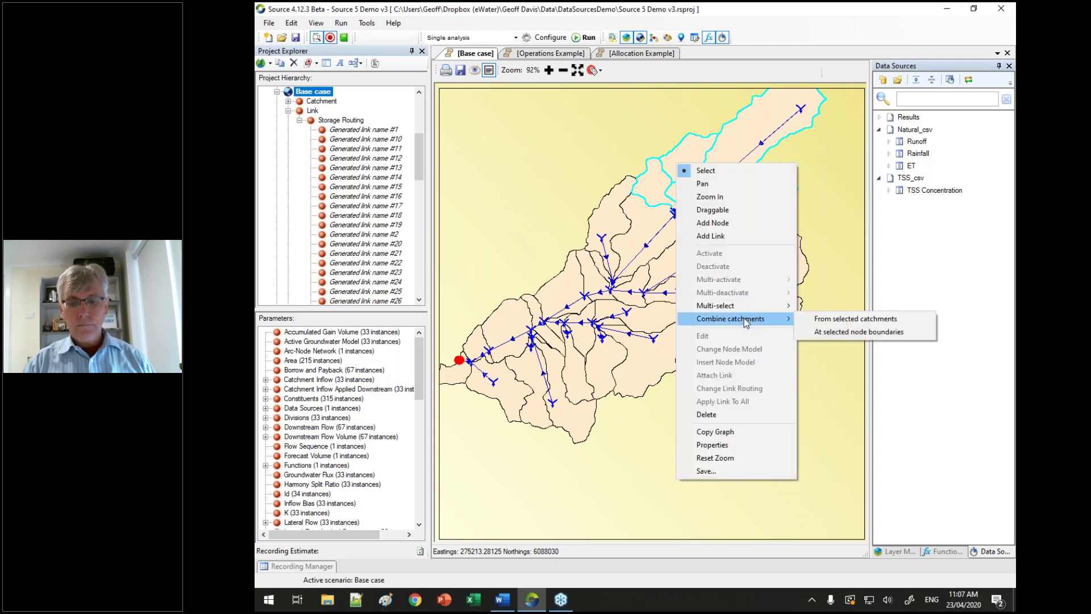
pyautogui.click(555, 137)
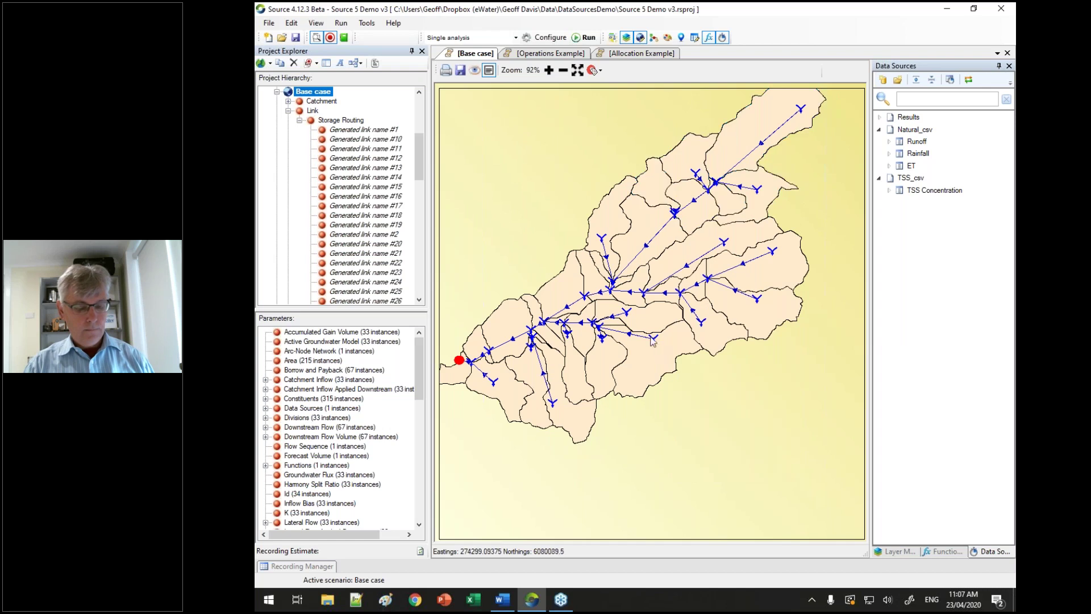
# - Select the confluence node mid-basin and view its Multi-select and Multi-deactivate options without applying any
pyautogui.click(613, 281)
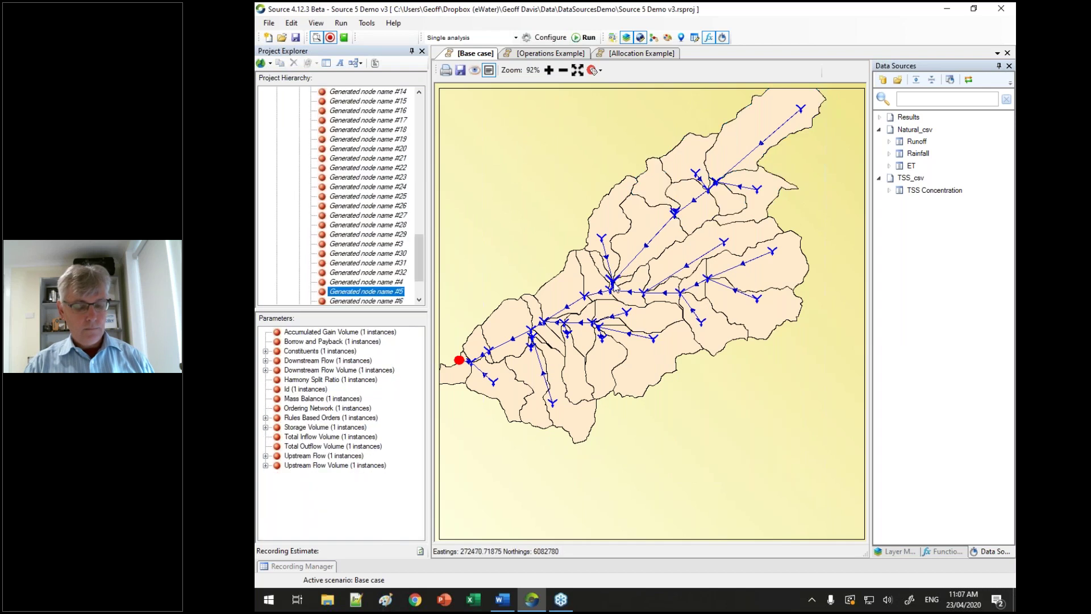
pyautogui.rightClick(614, 273)
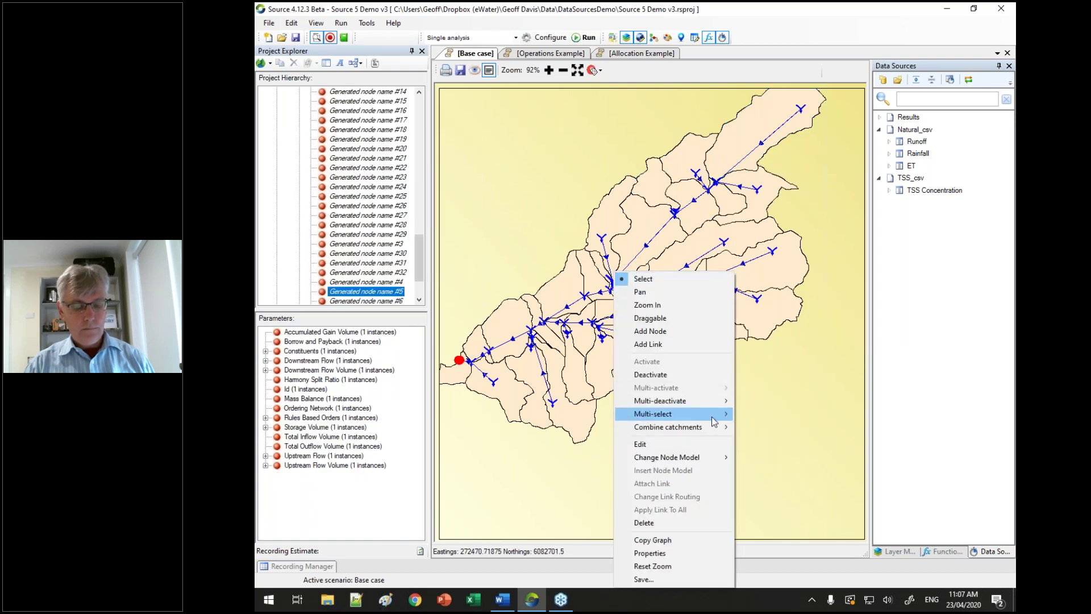
pyautogui.moveTo(713, 416)
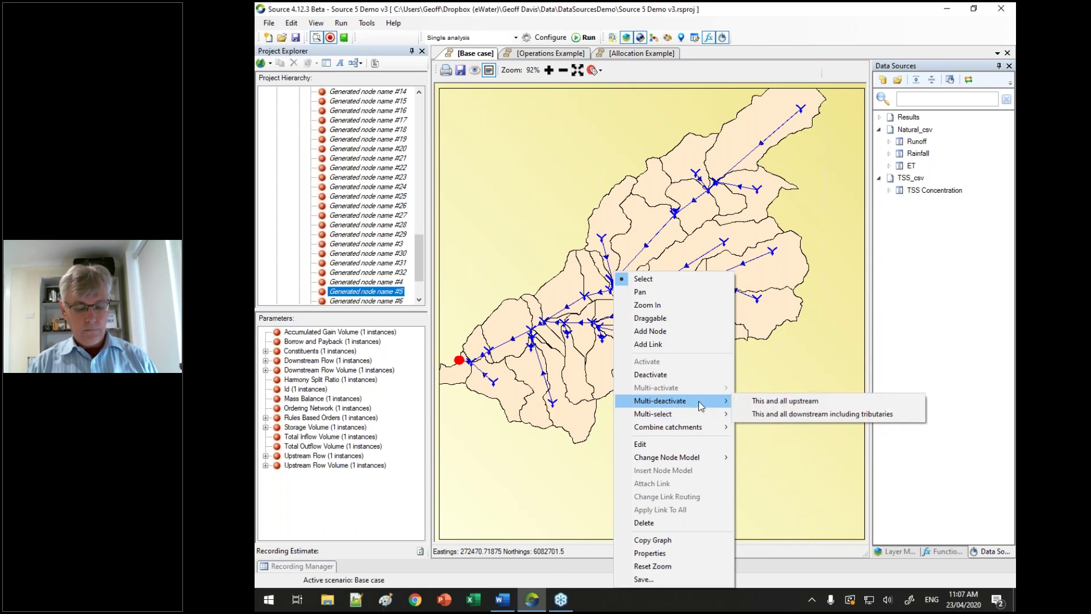
pyautogui.click(776, 420)
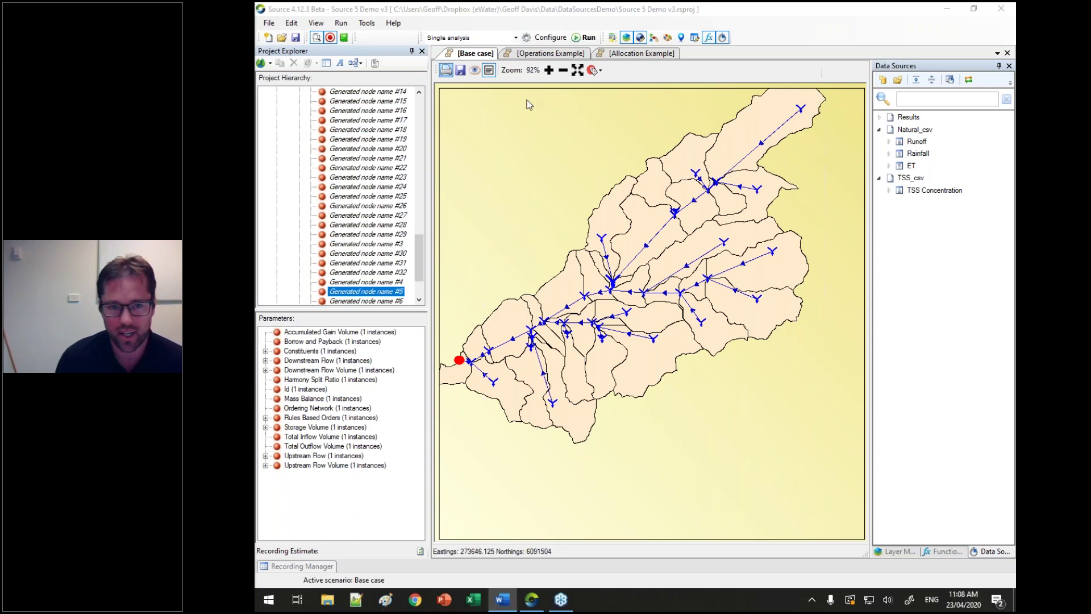
# - Set the analysis type to Flow calibration analysis and open its configuration wizard
pyautogui.click(515, 38)
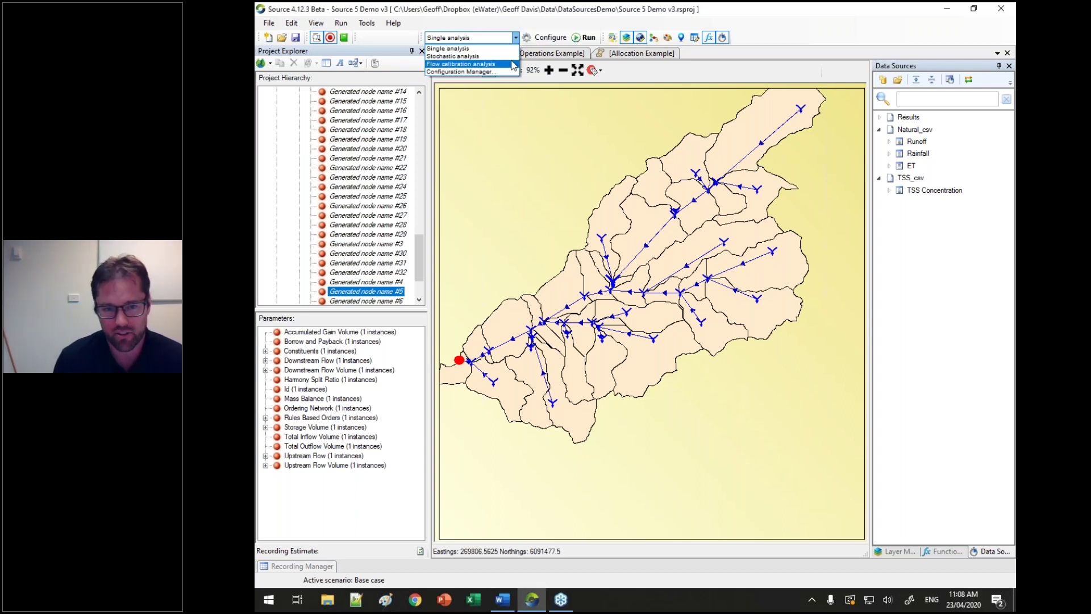
pyautogui.click(513, 64)
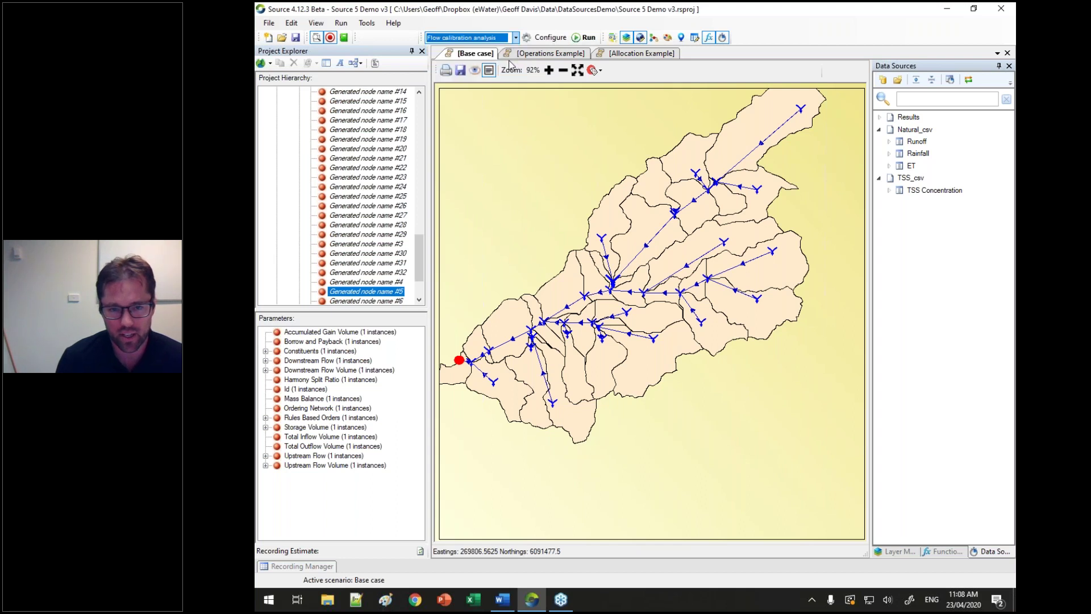
pyautogui.click(549, 39)
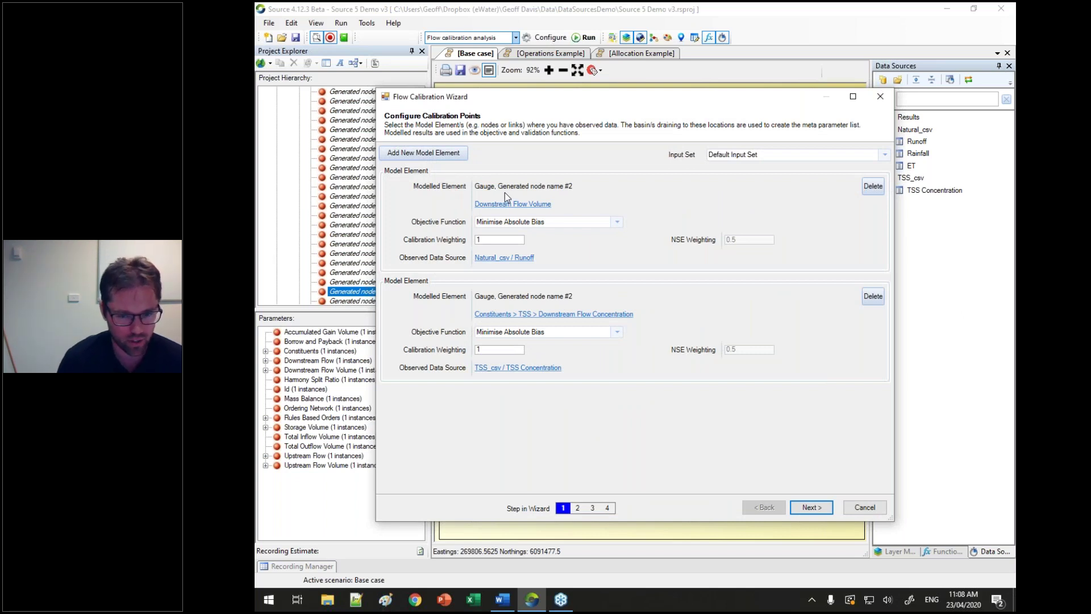
# - Examine the model elements available for the TSS Downstream Flow Concentration calibration point, closing the selector without changes
pyautogui.click(505, 321)
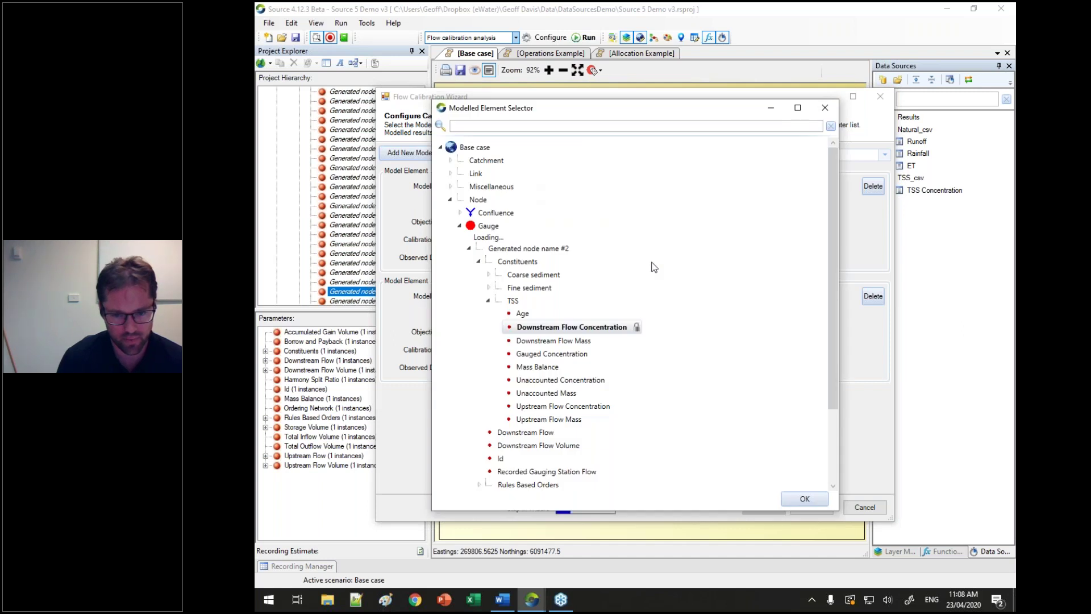
pyautogui.scroll(1, 653, 253)
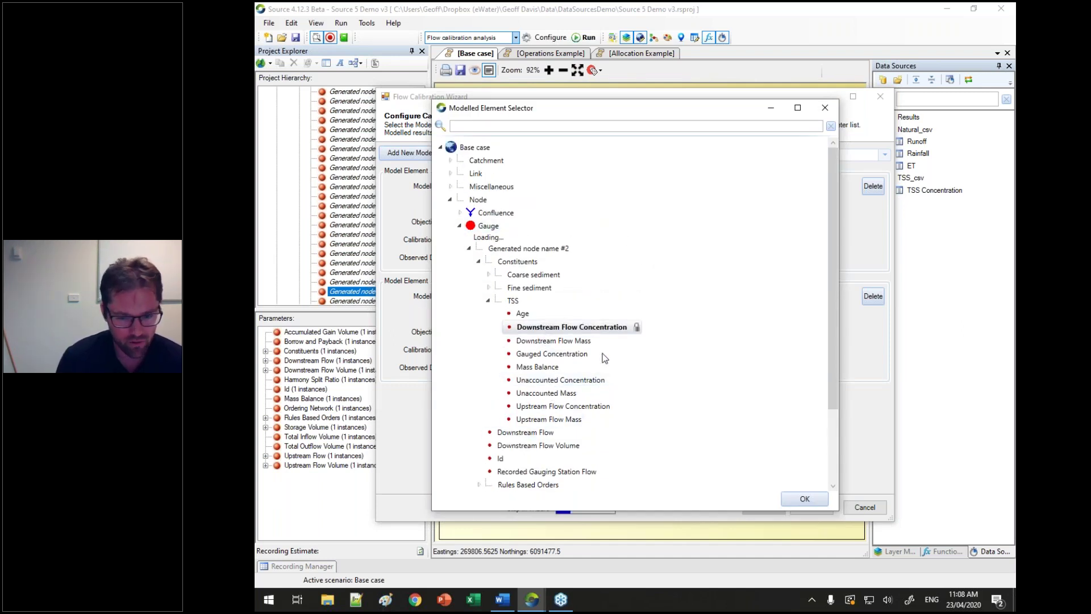
pyautogui.scroll(-2, 605, 353)
pyautogui.scroll(-1, 605, 352)
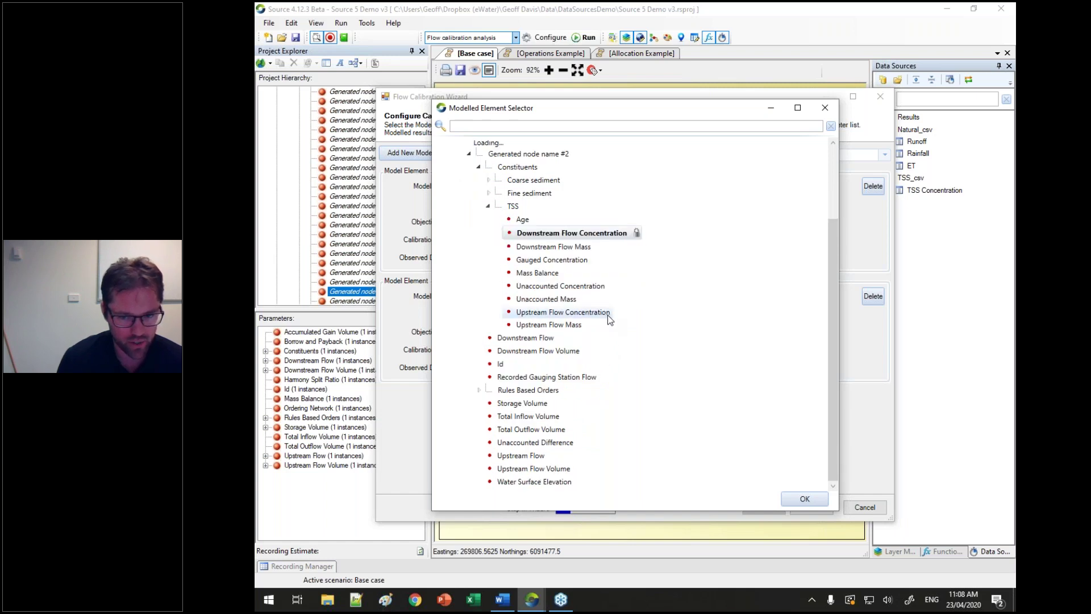
pyautogui.scroll(2, 609, 315)
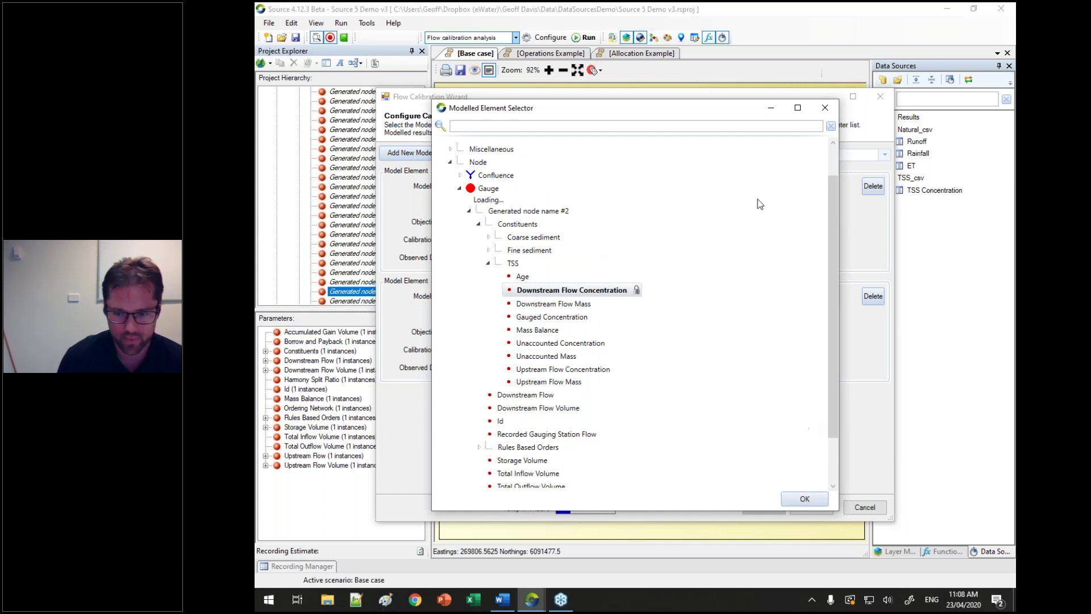
pyautogui.click(834, 110)
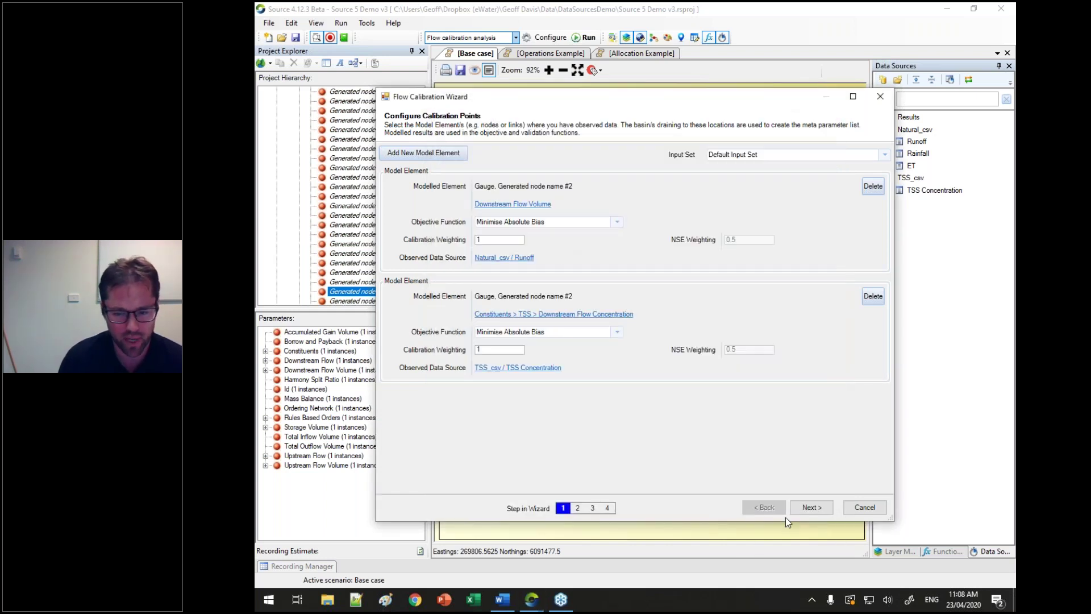
# - Review the wizard's calibration dates and Meta Parameter definition pages, and cancel the wizard
pyautogui.click(811, 508)
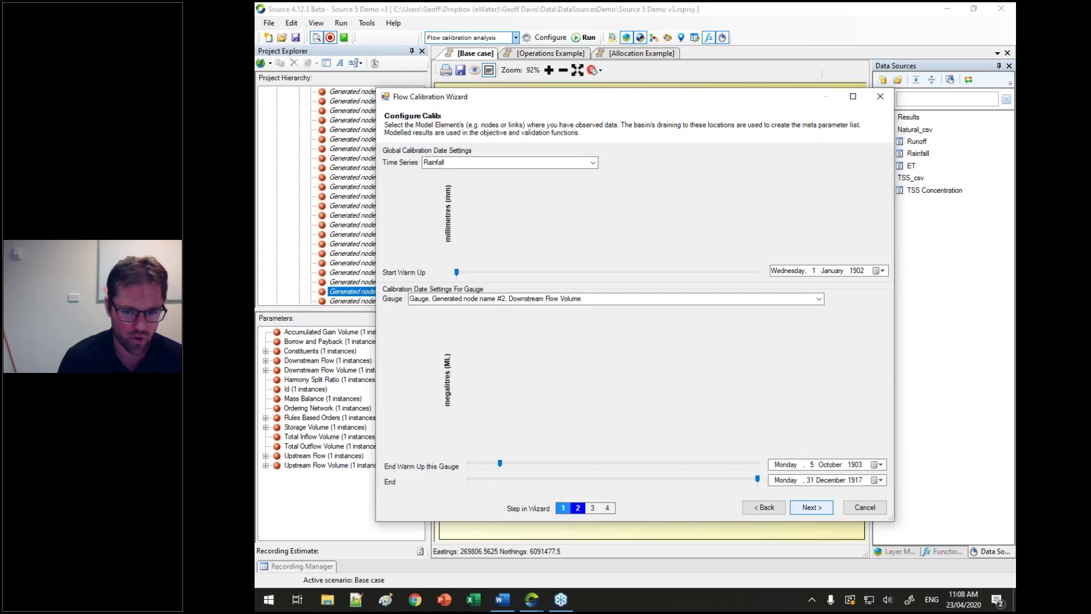
pyautogui.click(811, 508)
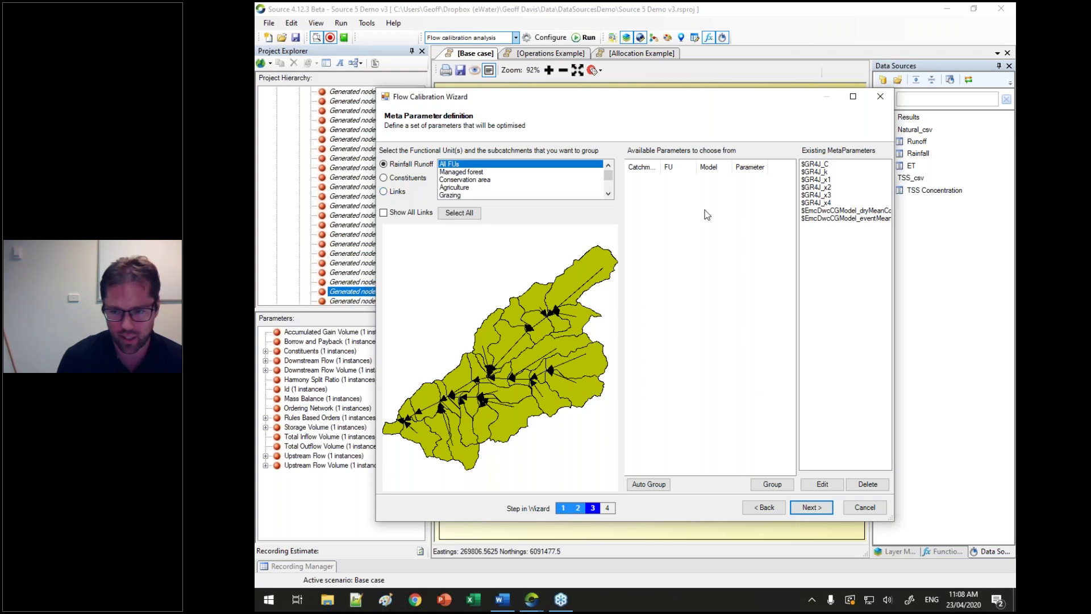
pyautogui.click(874, 511)
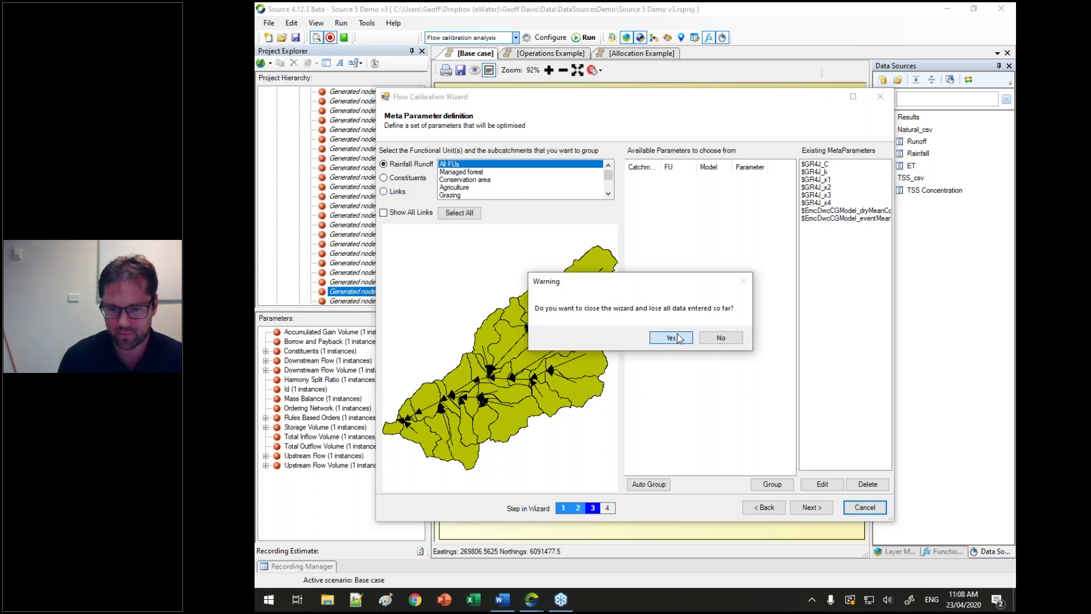
pyautogui.click(671, 338)
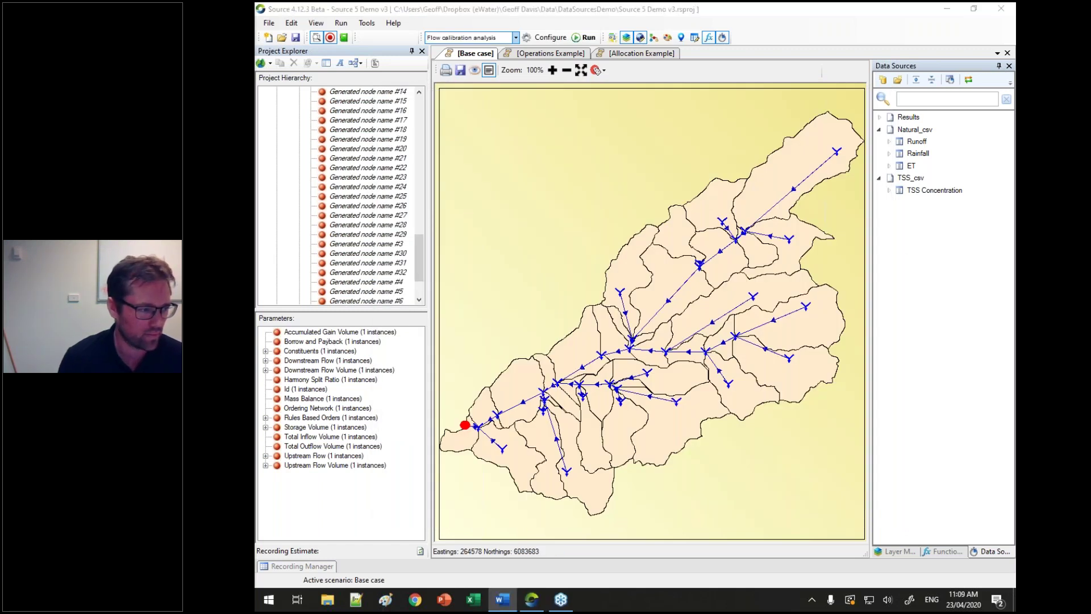
# - Reopen the flow calibration configuration and lock Rainfall from Natural_csv as observed data for the TSS calibration point
pyautogui.click(547, 41)
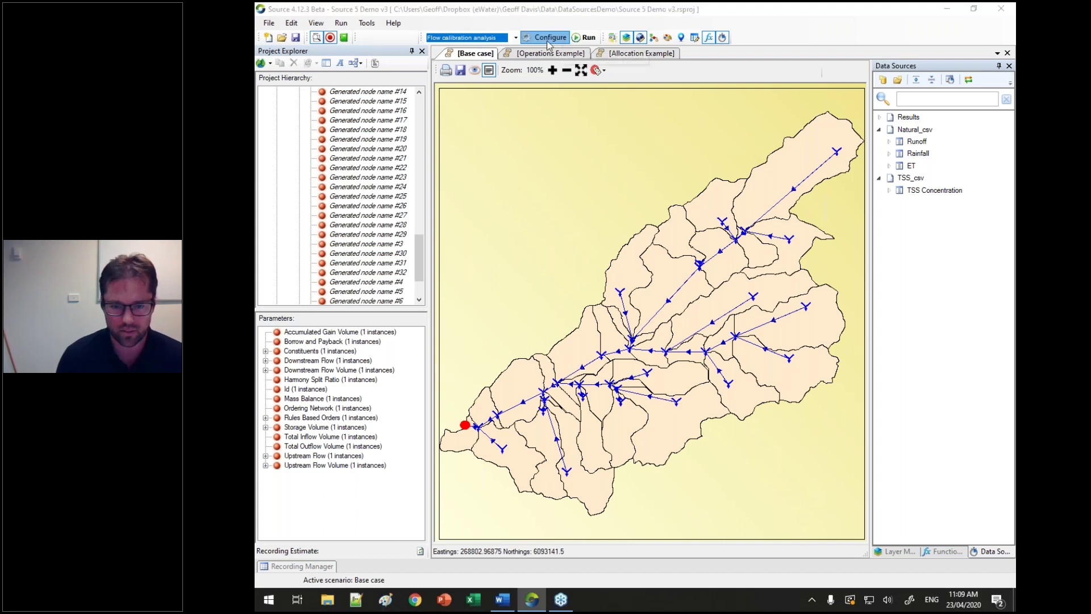
pyautogui.click(512, 369)
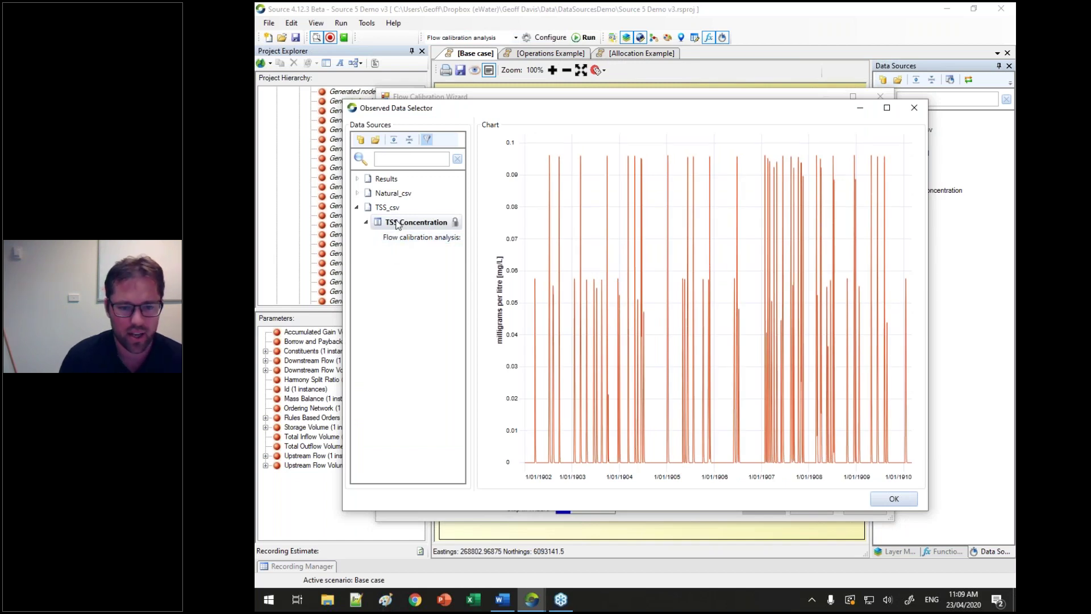
pyautogui.click(357, 193)
pyautogui.click(386, 223)
pyautogui.click(367, 222)
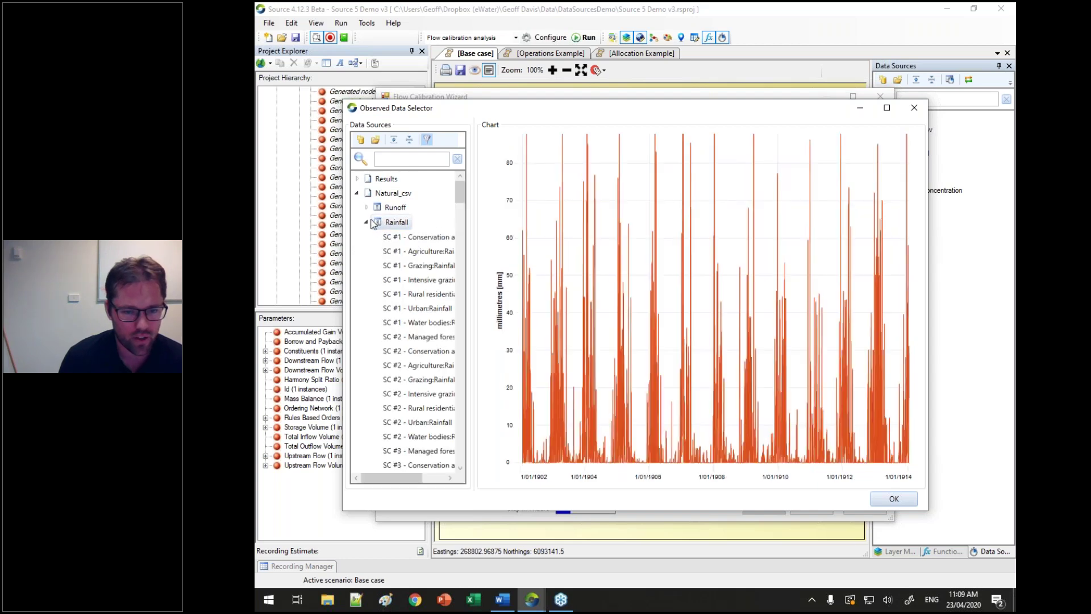
pyautogui.click(367, 222)
pyautogui.rightClick(387, 223)
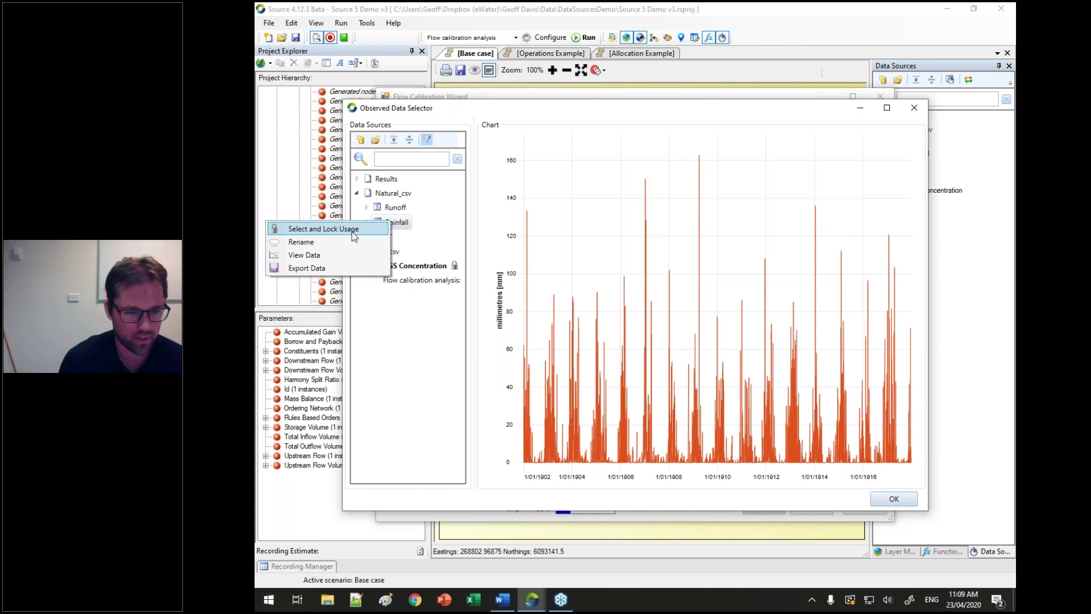
pyautogui.click(351, 229)
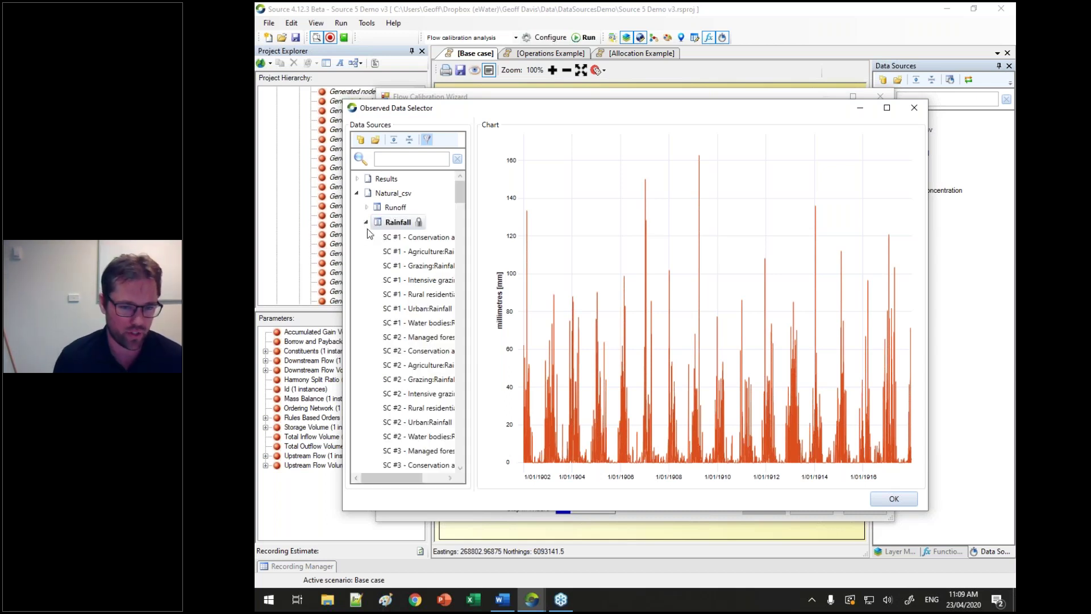
# - Lock TSS Concentration as the calibration point's observed data again, accept the selection, and cancel the calibration wizard
pyautogui.click(403, 265)
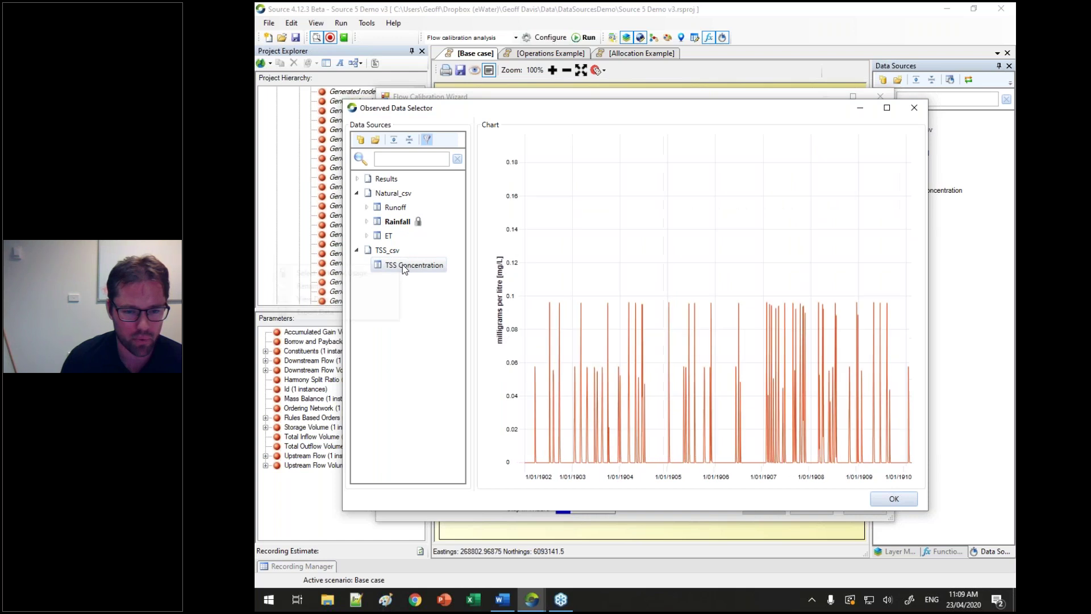
pyautogui.rightClick(403, 265)
pyautogui.click(341, 271)
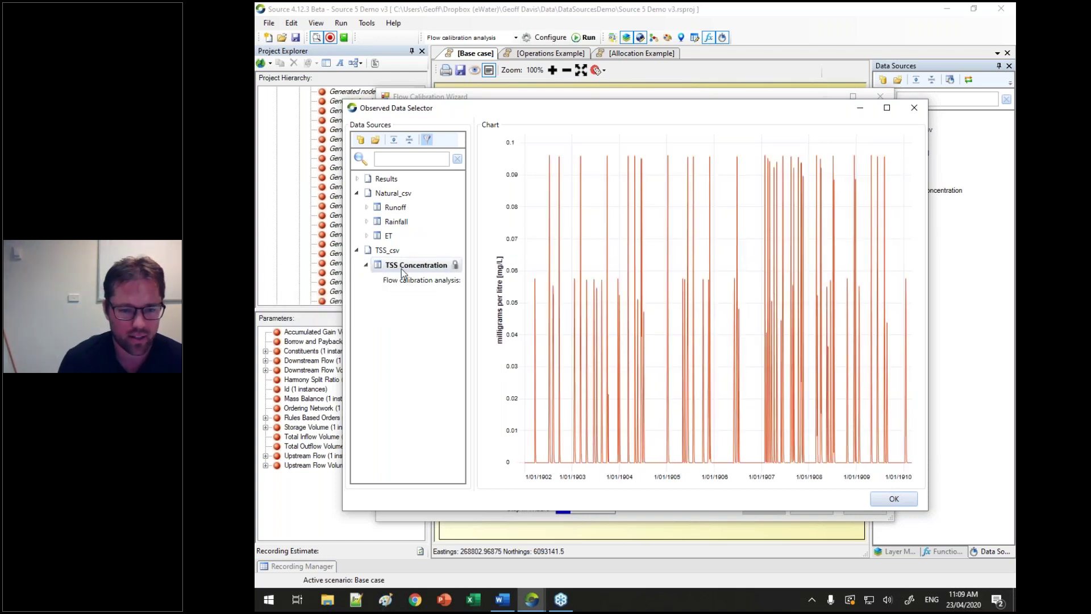
pyautogui.click(882, 500)
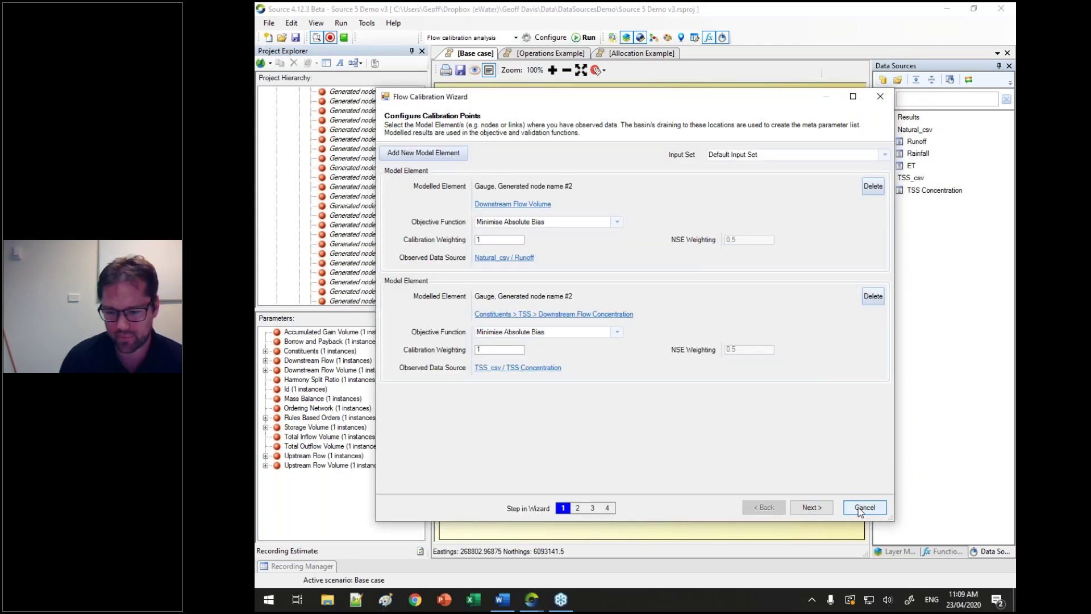
pyautogui.click(860, 510)
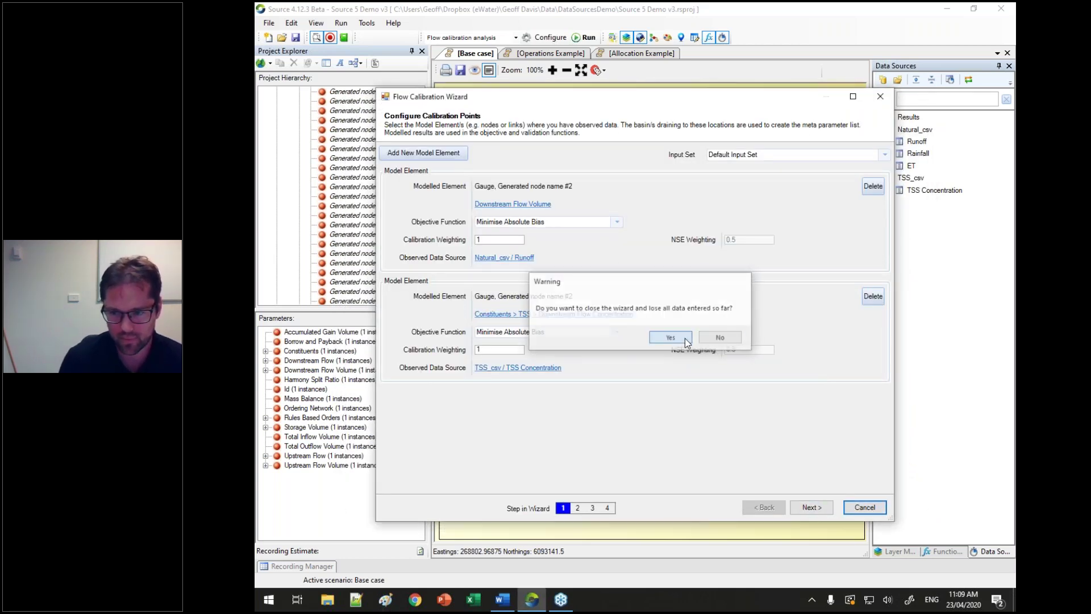
pyautogui.click(672, 339)
# - Review the TSS_csv data source's import settings and cancel without changes
pyautogui.rightClick(916, 180)
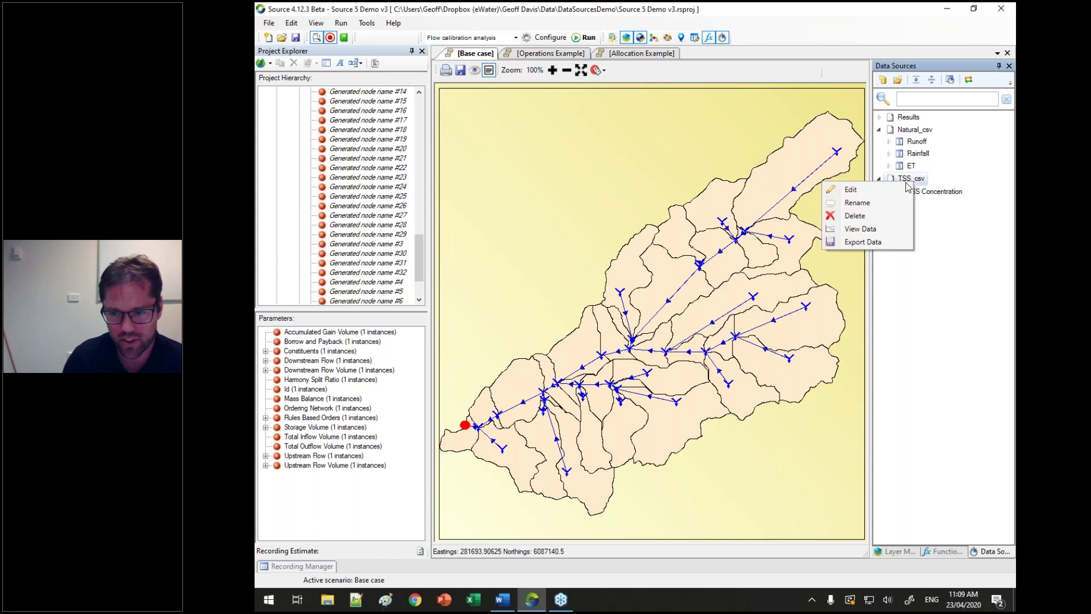
pyautogui.click(874, 189)
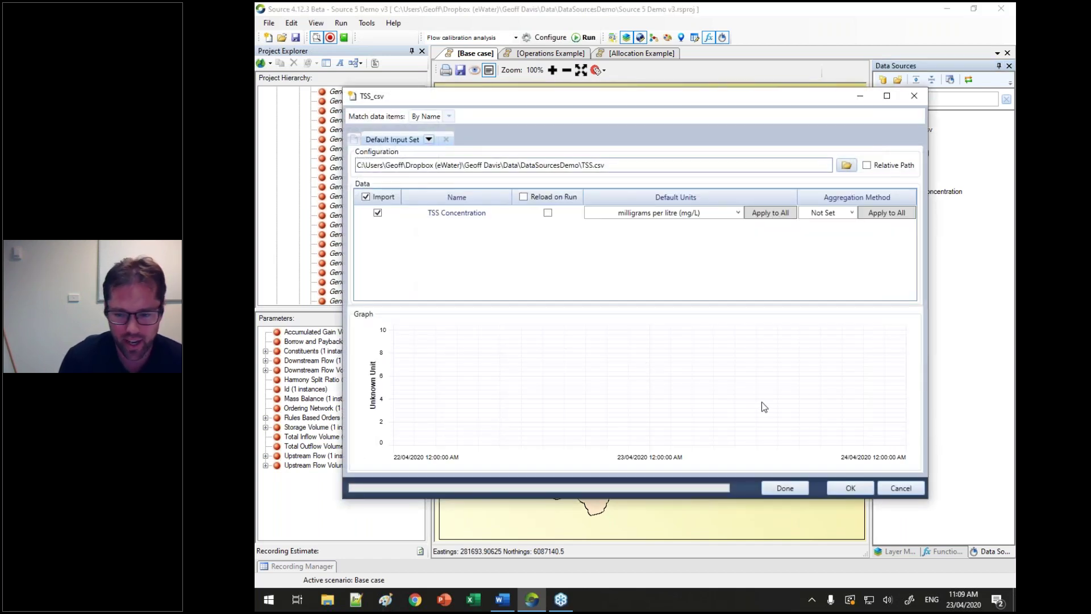
pyautogui.click(901, 488)
# - Review the Natural_csv data source's import settings and its options for matching data items, then cancel without changes
pyautogui.rightClick(911, 130)
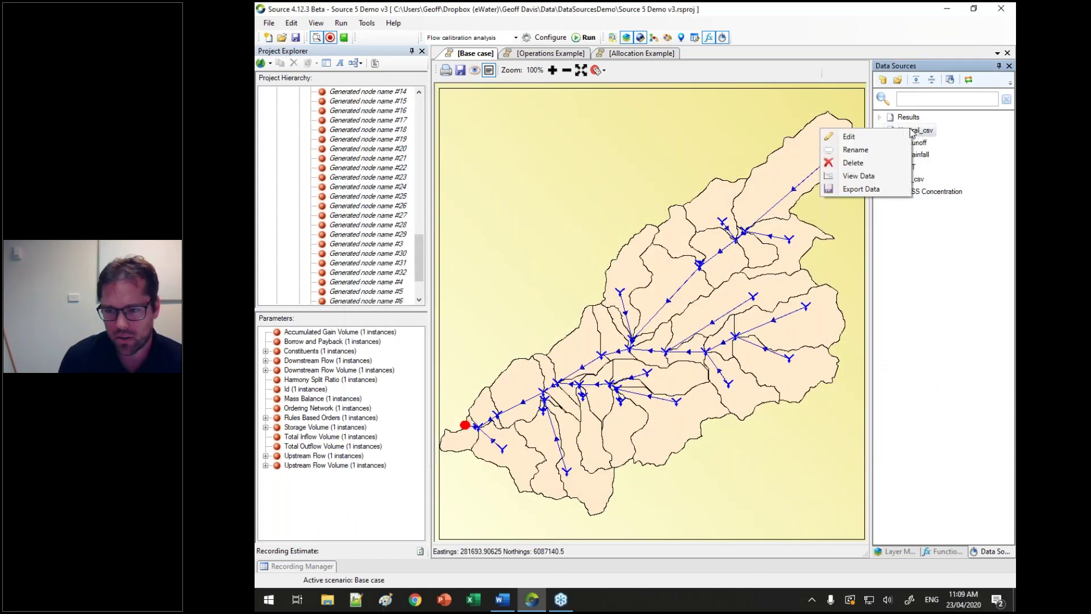
pyautogui.click(888, 135)
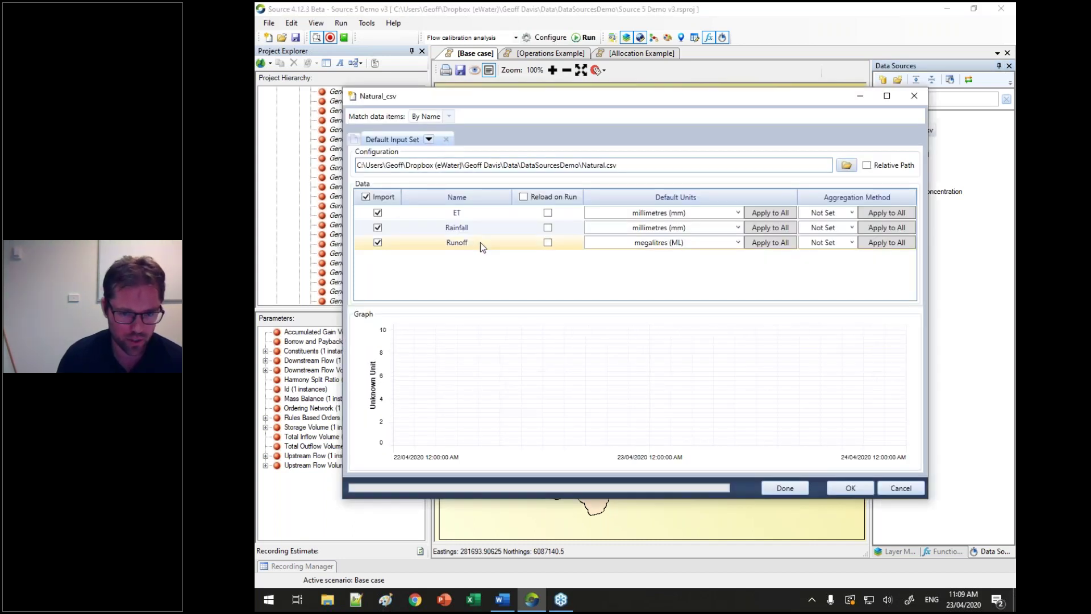
pyautogui.click(451, 116)
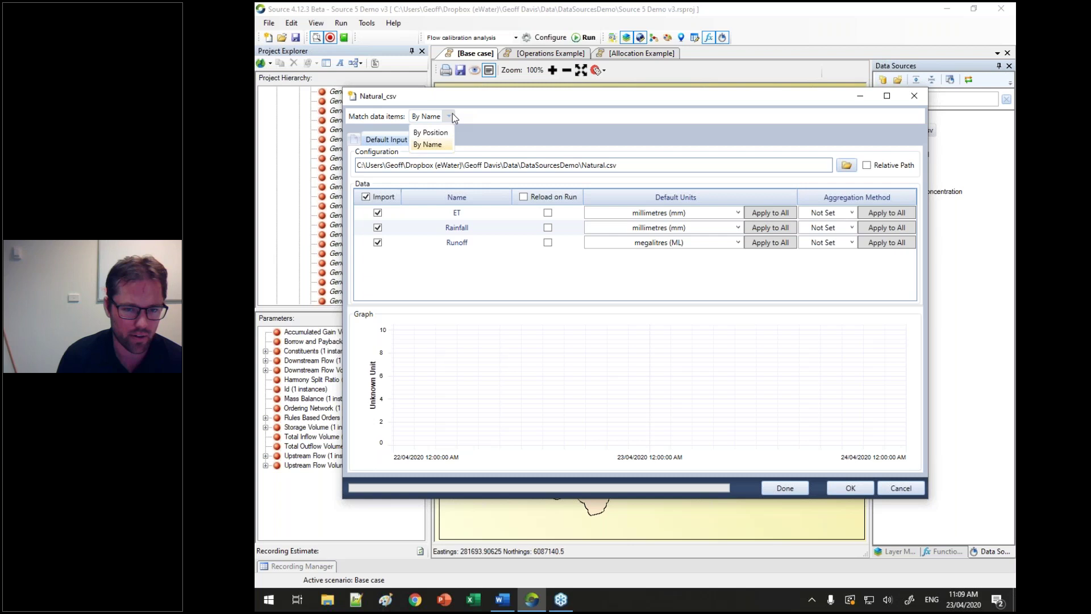
pyautogui.click(495, 98)
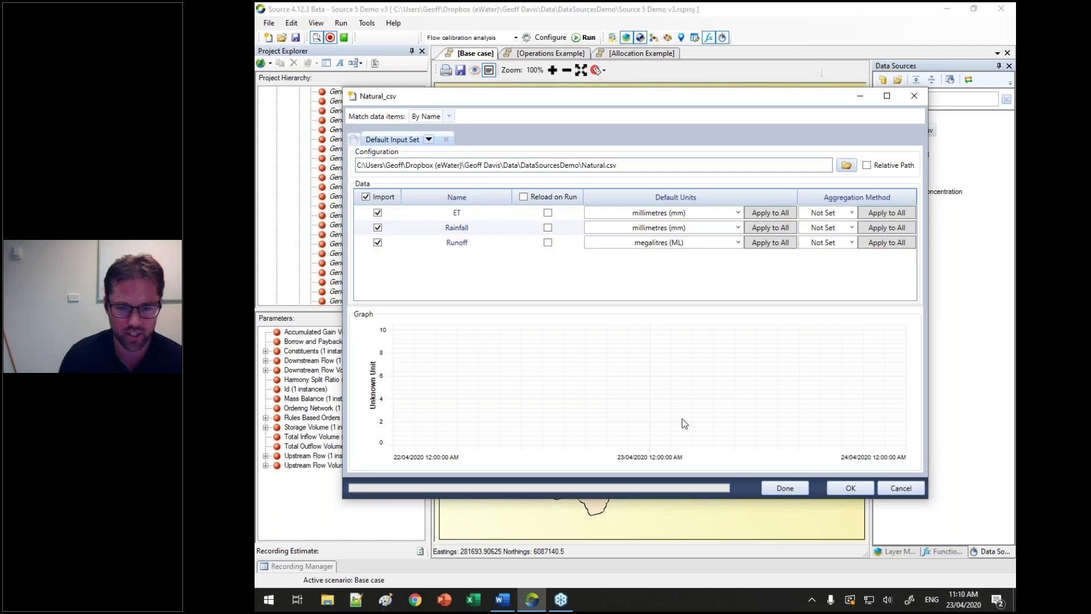
pyautogui.click(899, 489)
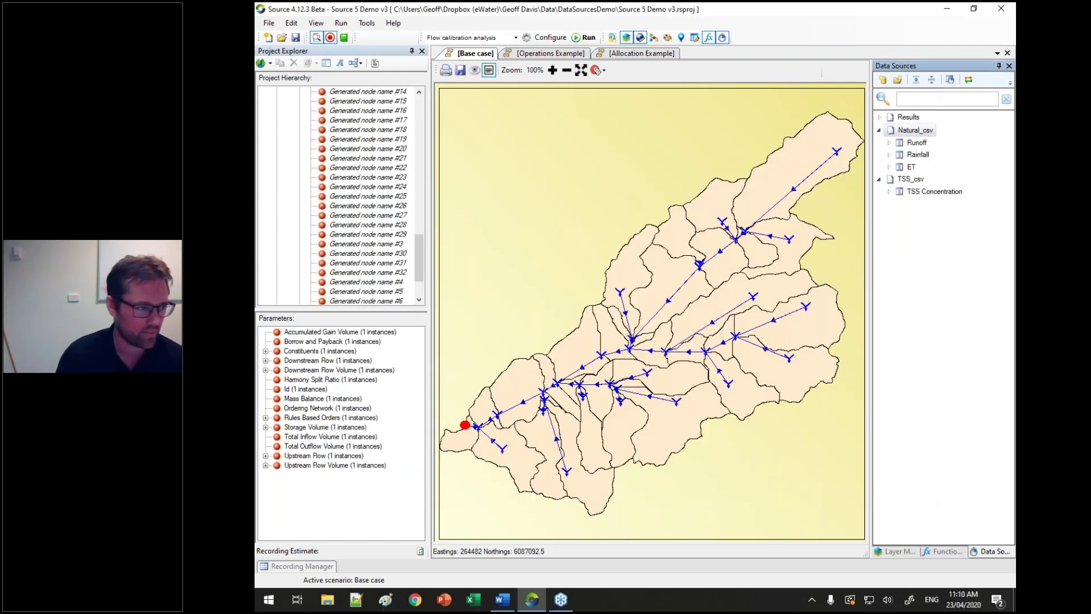
# - Display the map analysis window for the Base case (1) run and look through its available runs and statistics
pyautogui.click(367, 23)
pyautogui.moveTo(379, 42)
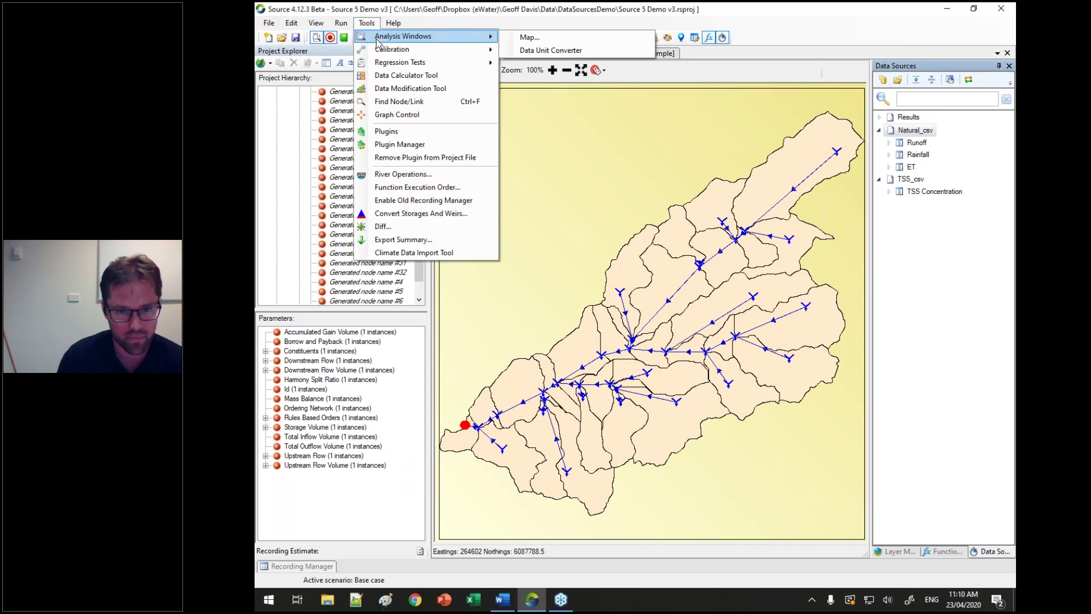
pyautogui.click(552, 38)
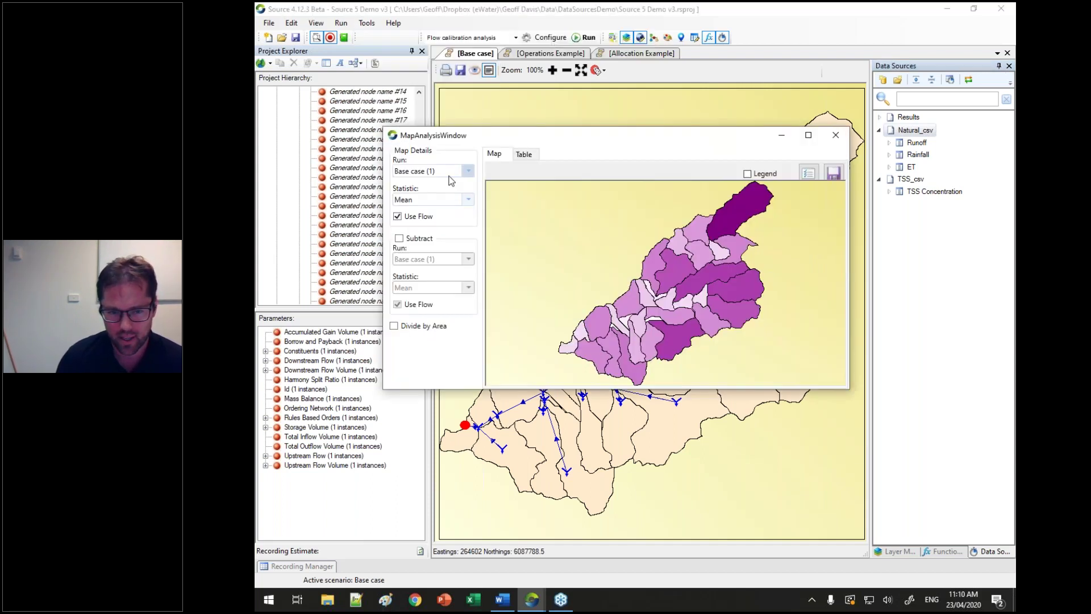
pyautogui.moveTo(463, 126); pyautogui.dragTo(464, 62)
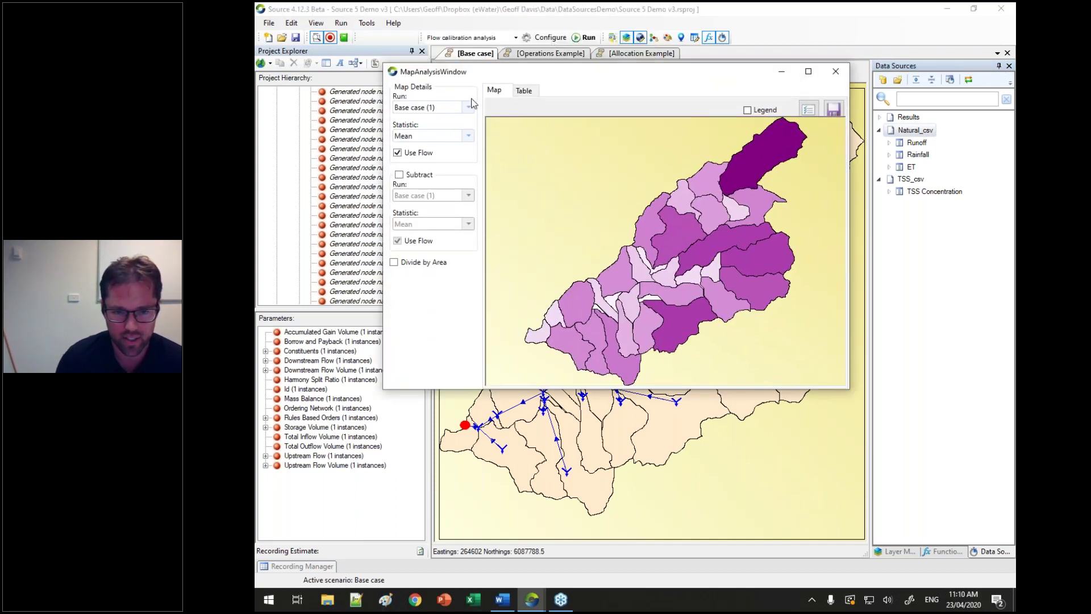
pyautogui.click(470, 109)
pyautogui.click(469, 109)
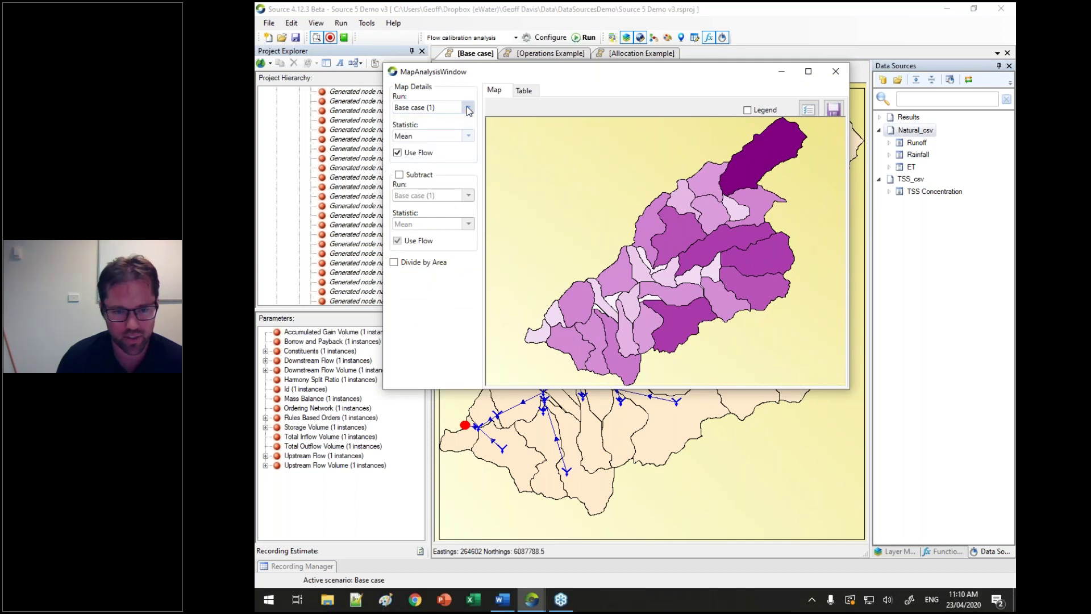
pyautogui.click(469, 137)
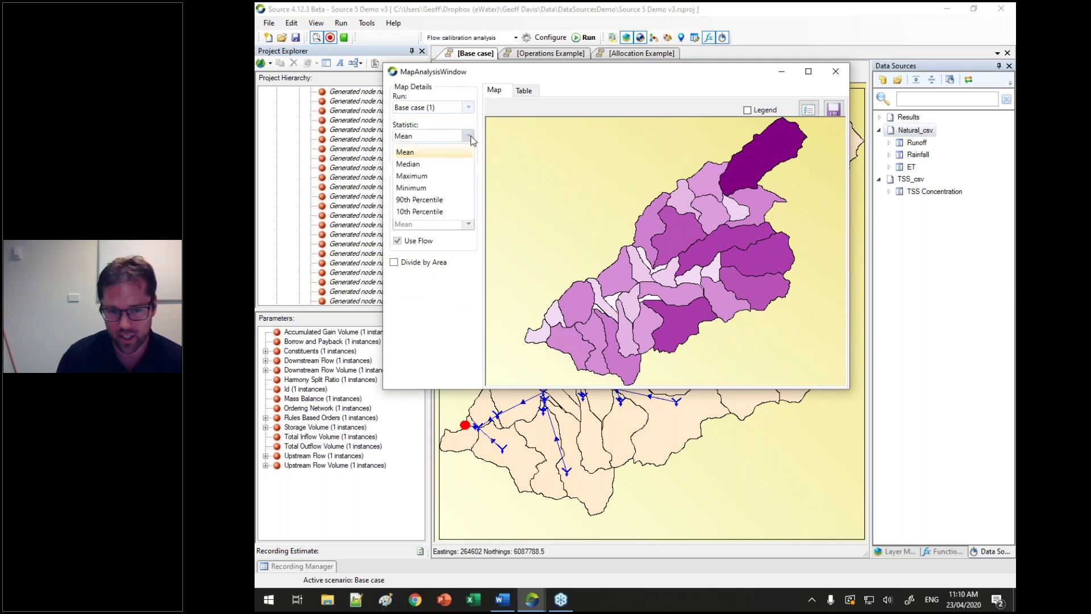
pyautogui.click(470, 138)
# - Map the difference in mean TSS by subtracting the Base case (3) run from Base case (1), using the constituent instead of flow
pyautogui.click(417, 178)
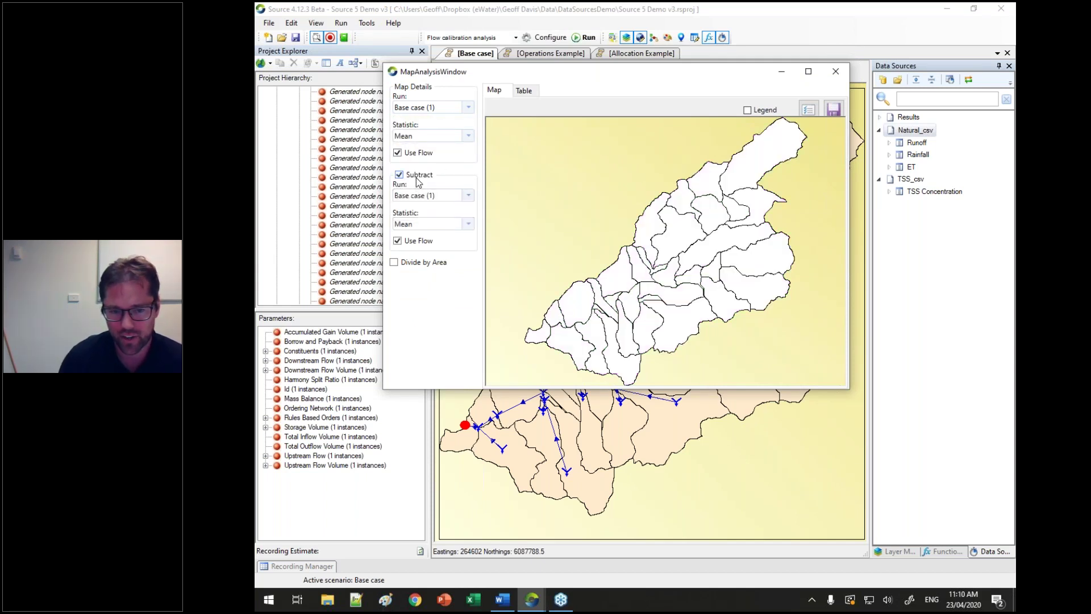
pyautogui.click(414, 244)
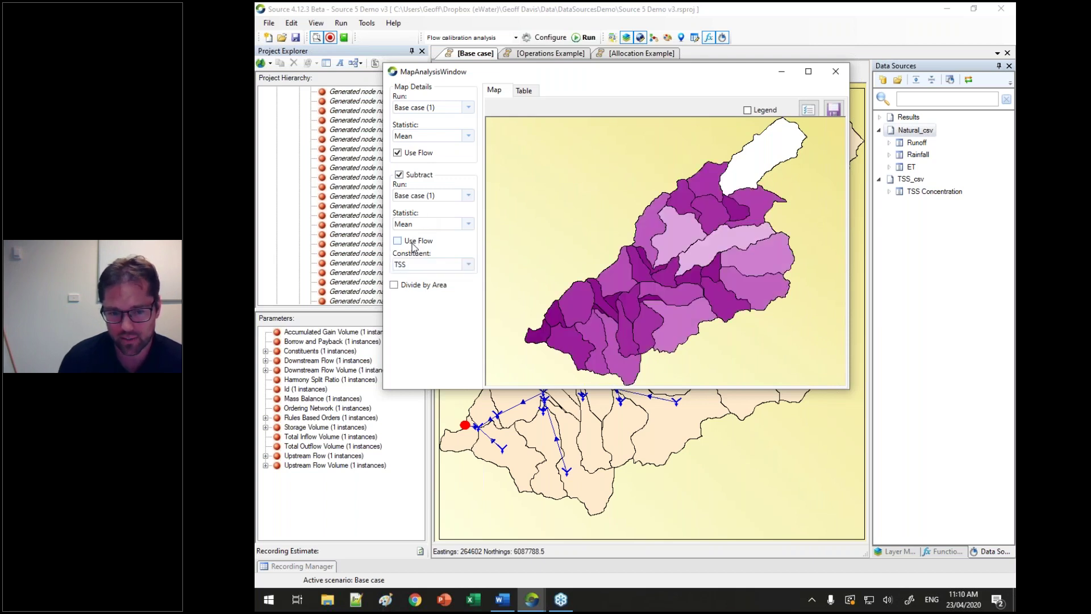
pyautogui.click(415, 152)
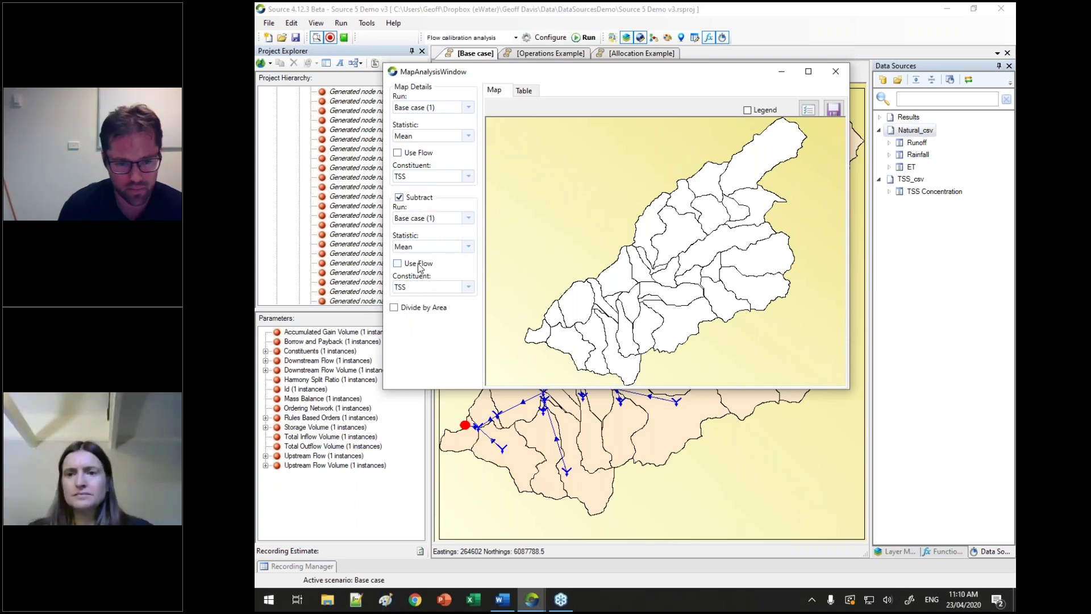
pyautogui.click(429, 218)
pyautogui.click(430, 250)
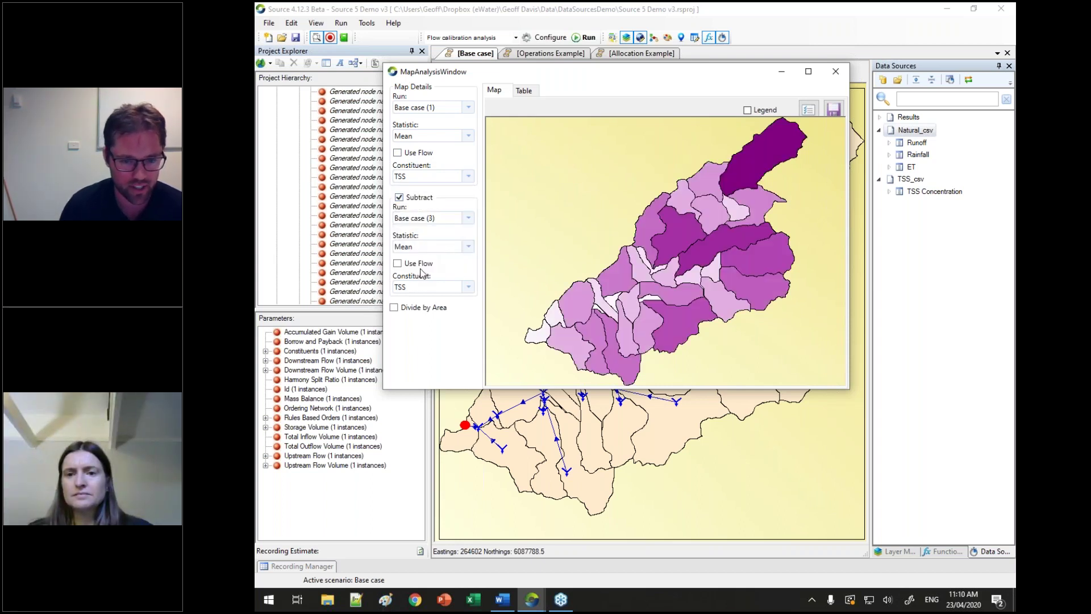
# - Preview the TSS difference map divided by area, restore the undivided map, and close the map analysis
pyautogui.click(436, 309)
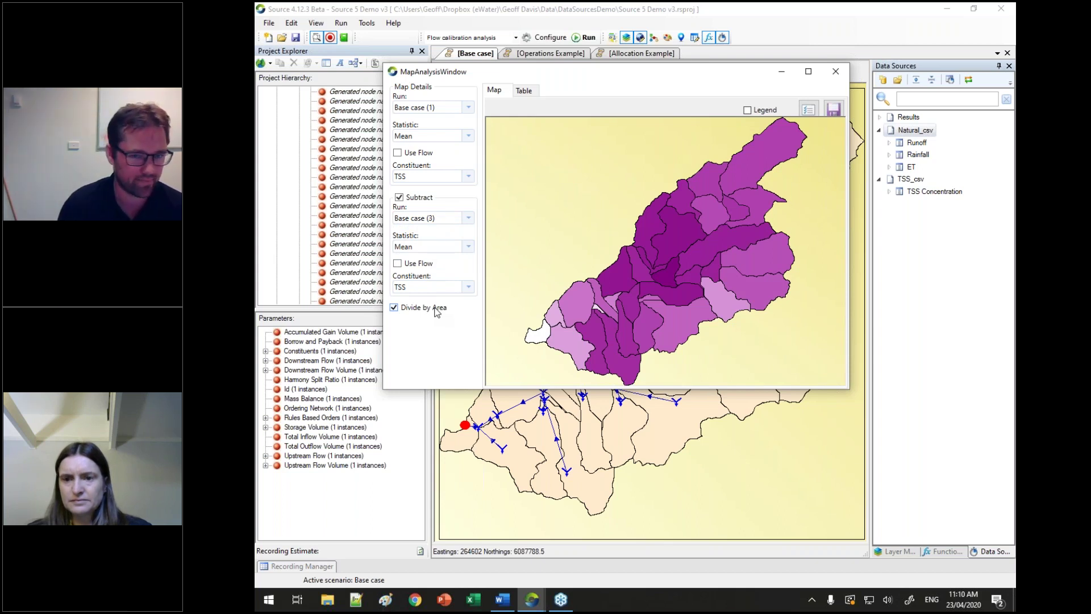
pyautogui.click(437, 309)
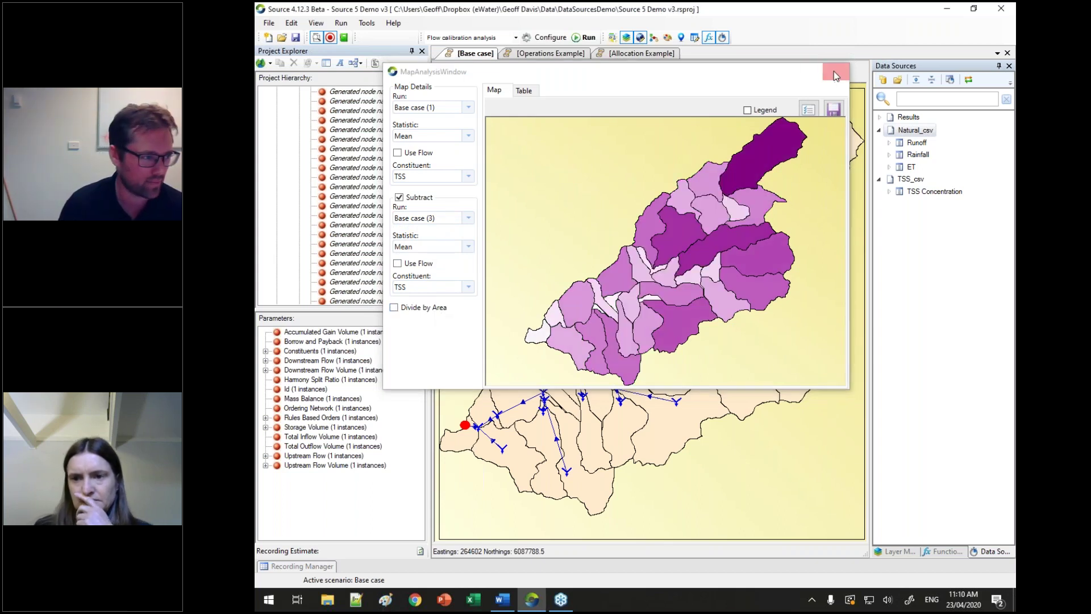
pyautogui.click(834, 72)
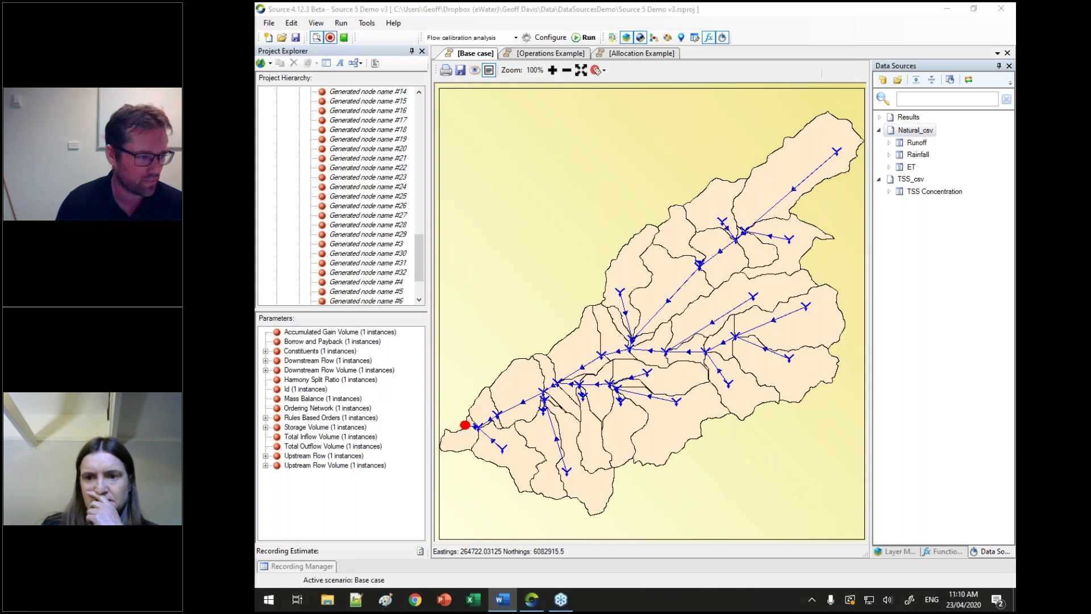
# - Bring up the Results Manager full-screen, collapse the Latest Run results, and examine the metadata of the (1) Base case run
pyautogui.click(317, 23)
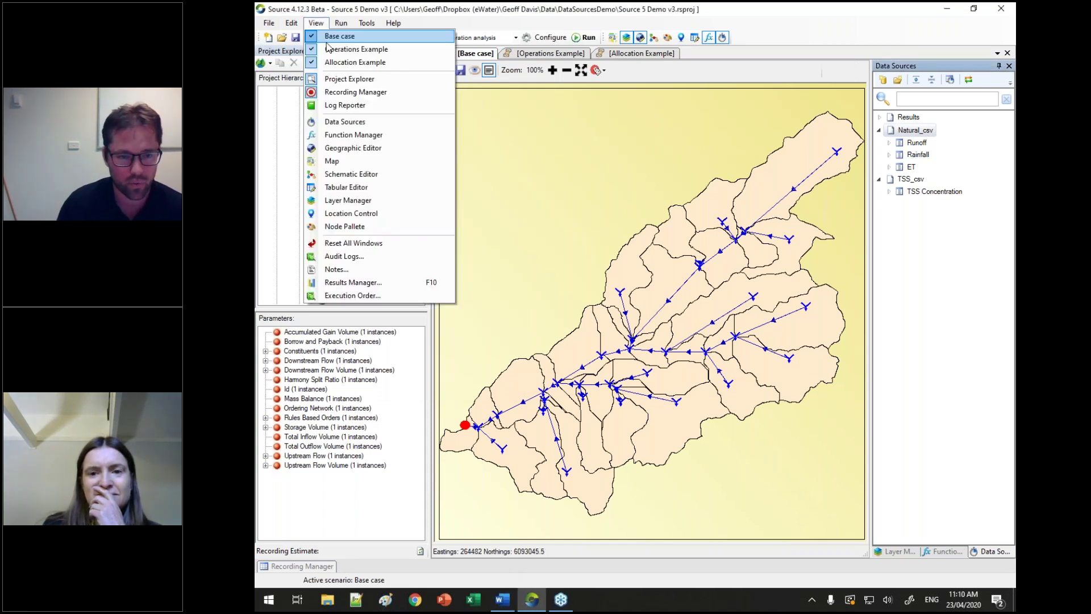
pyautogui.click(380, 283)
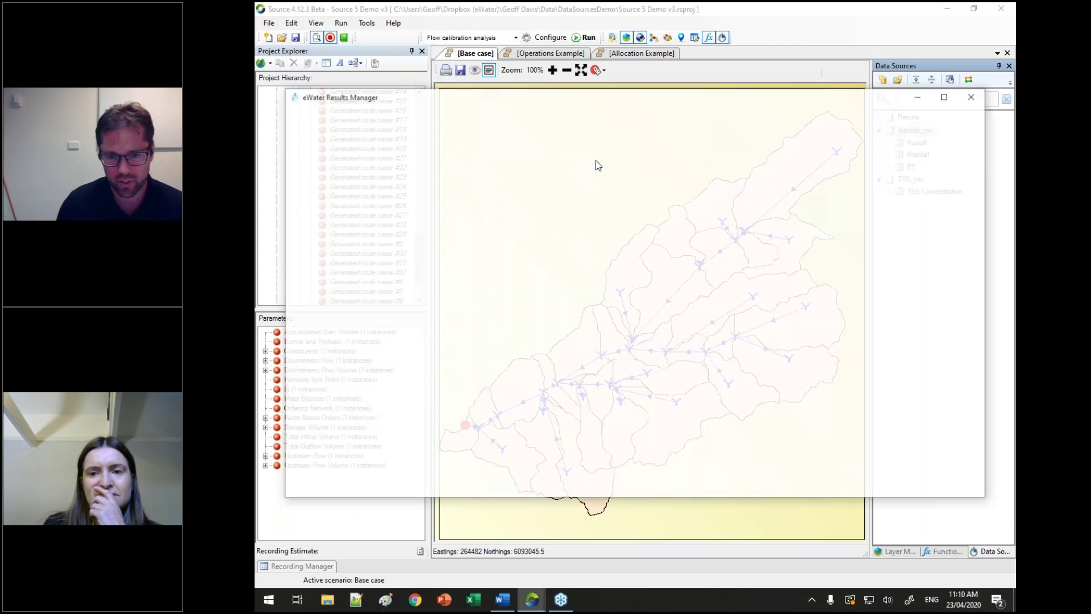
pyautogui.doubleClick(592, 101)
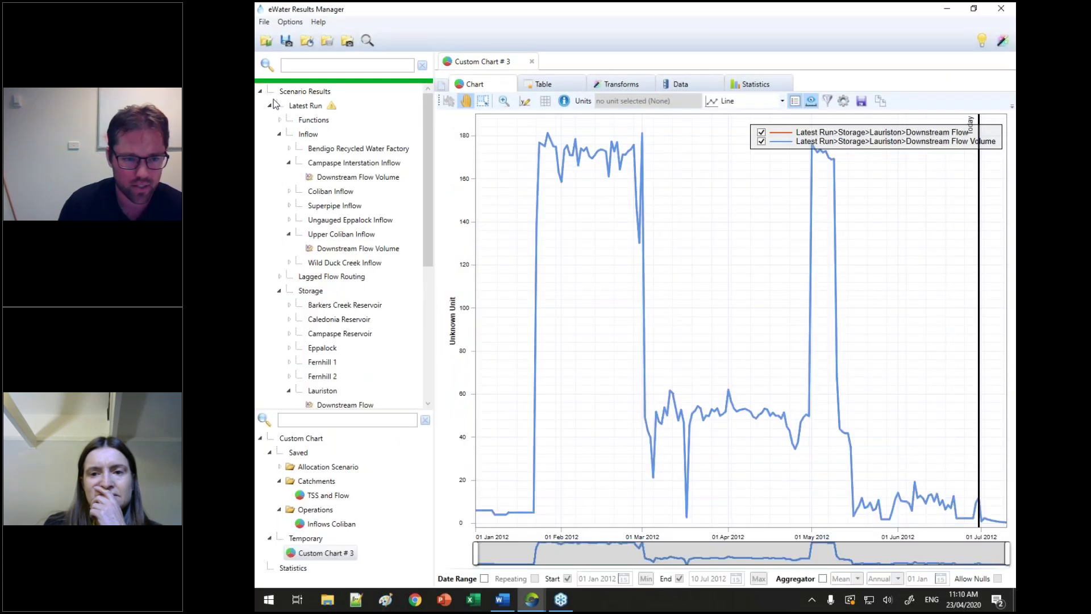
pyautogui.click(270, 106)
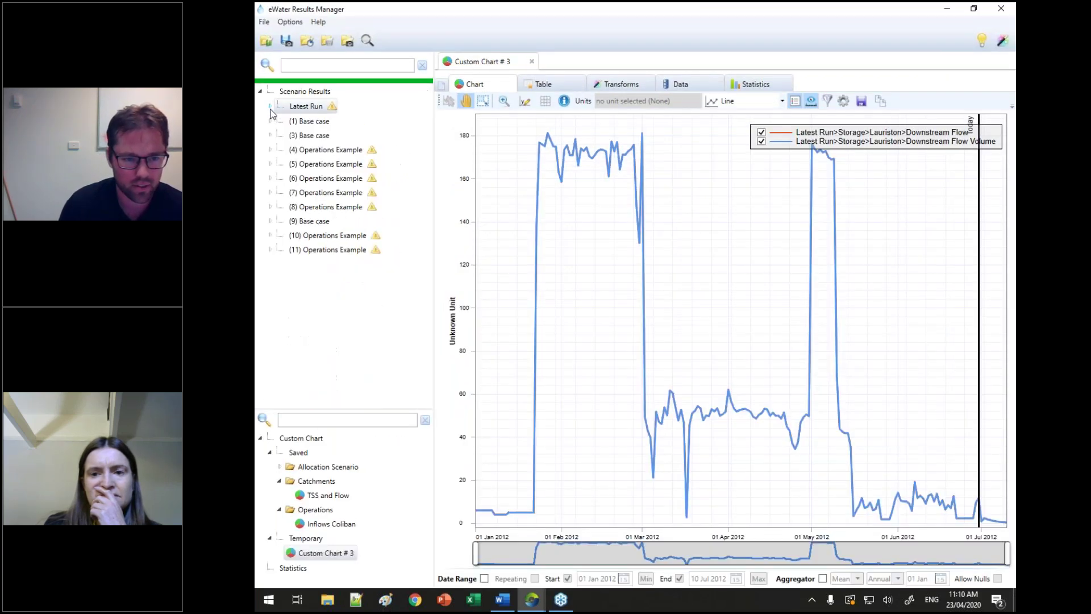
pyautogui.click(315, 121)
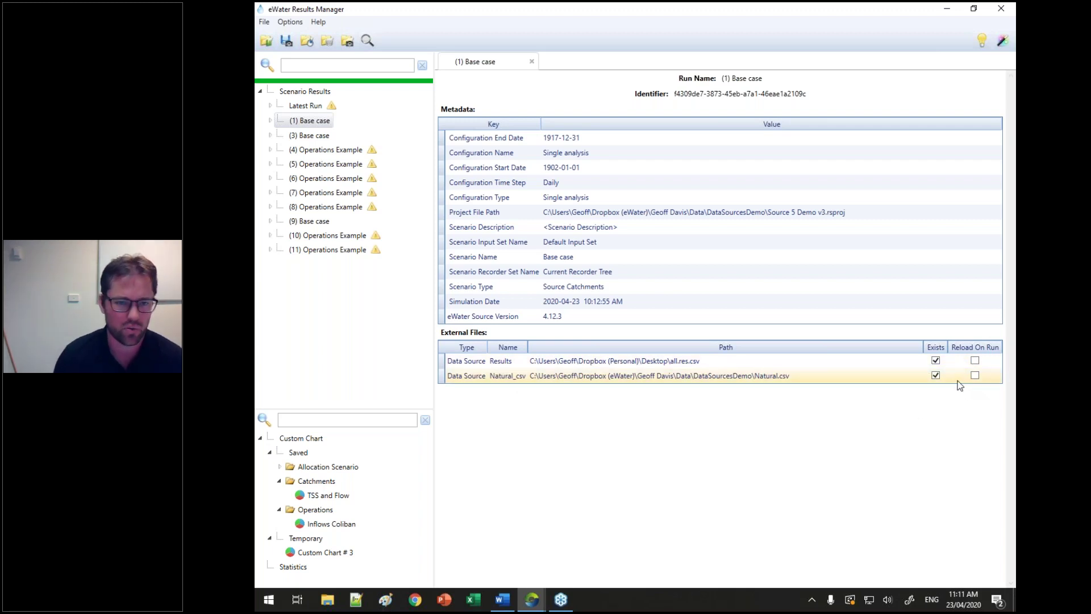
# - Chart Accumulated Gain Volume and Downstream Flow for confluence AW502500 from (1) Base case, and save the chart in the Operations folder
pyautogui.moveTo(387, 409); pyautogui.dragTo(390, 269)
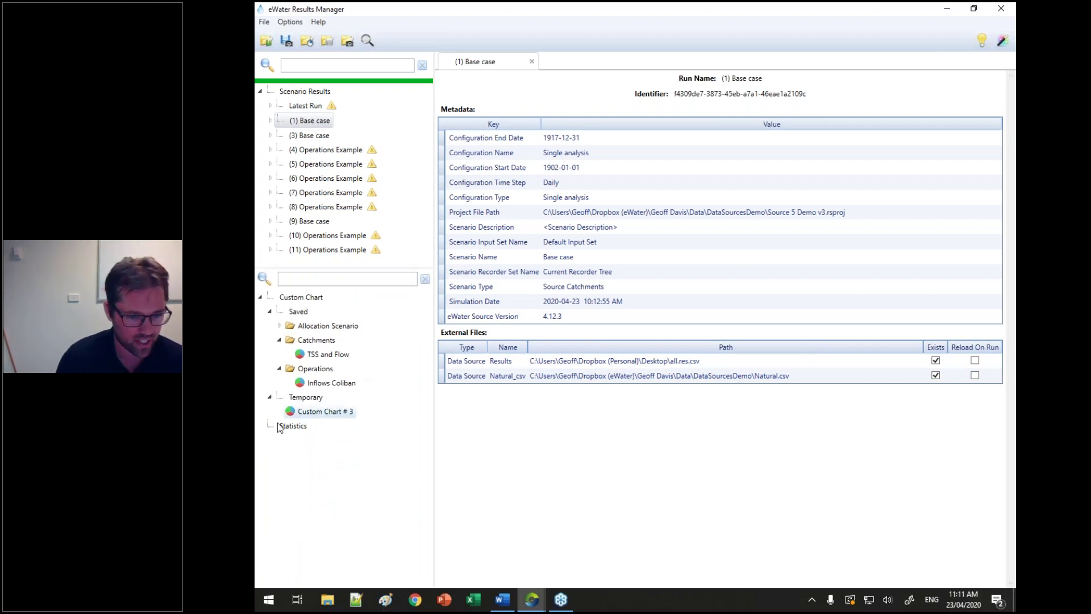
pyautogui.click(269, 121)
pyautogui.click(279, 150)
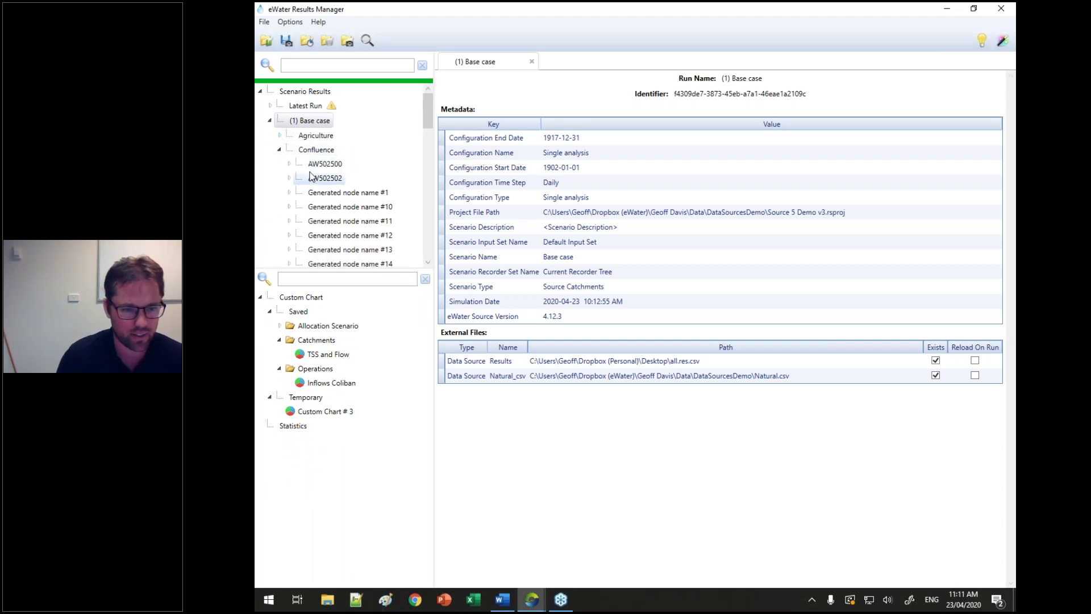
pyautogui.click(289, 164)
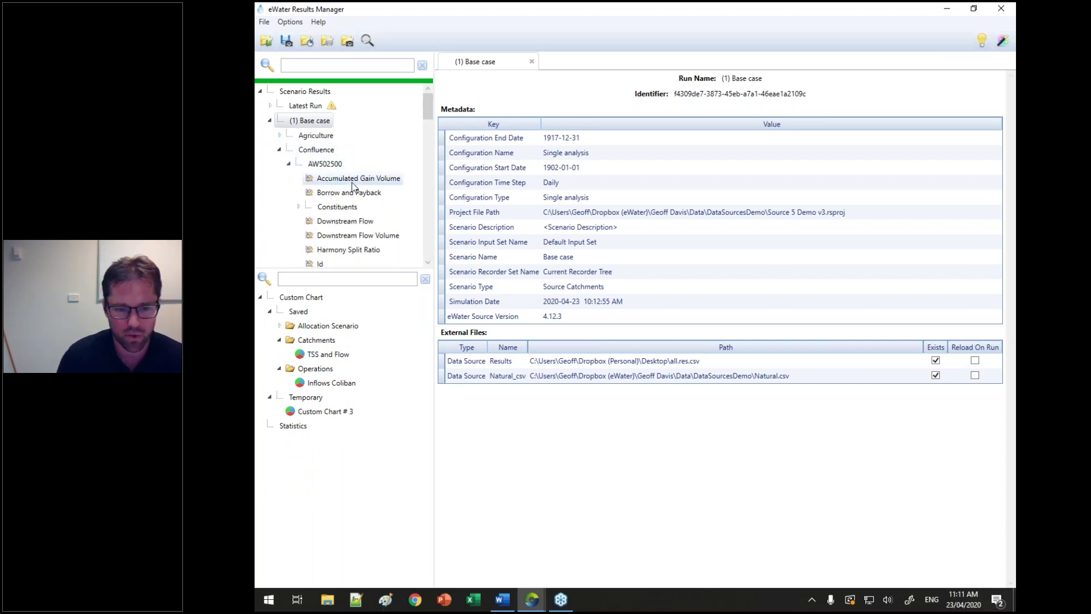
pyautogui.doubleClick(353, 180)
pyautogui.keyDown('ctrl'); pyautogui.click(359, 222); pyautogui.keyUp('ctrl')
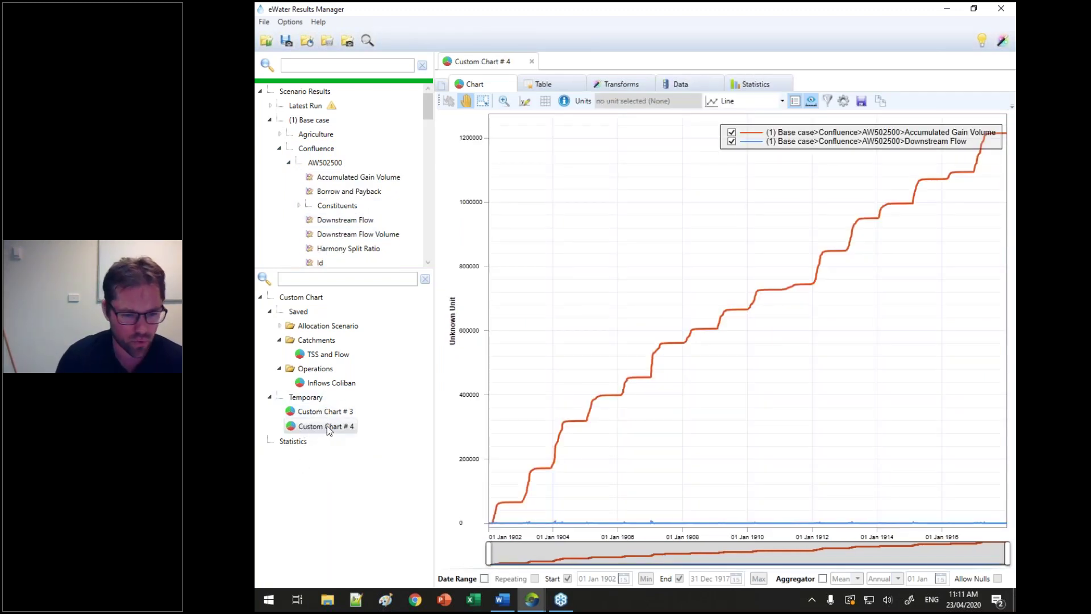
pyautogui.moveTo(328, 428); pyautogui.dragTo(328, 360)
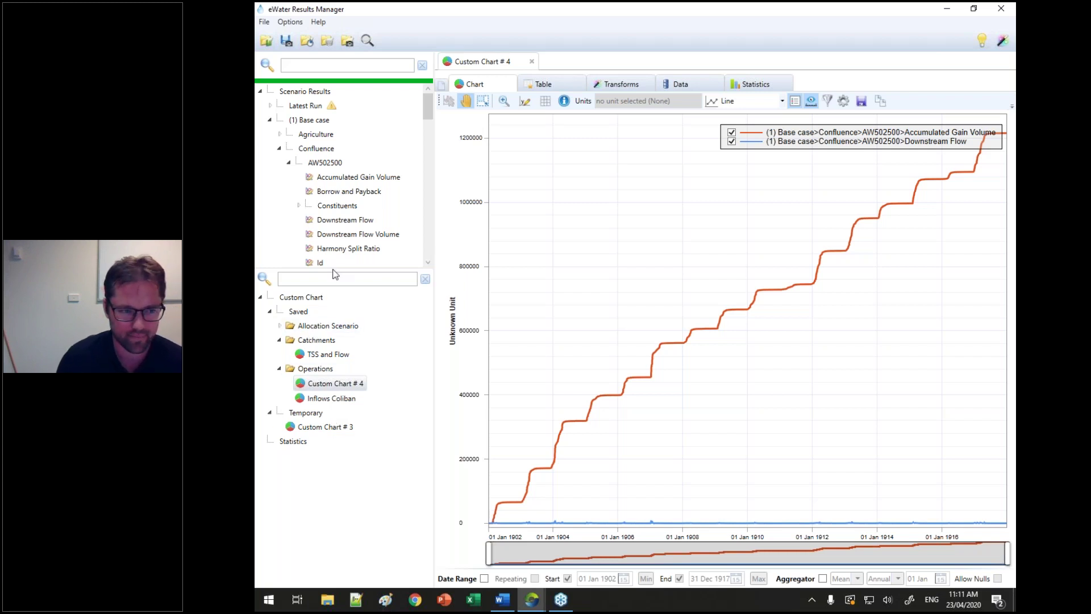
pyautogui.click(1000, 13)
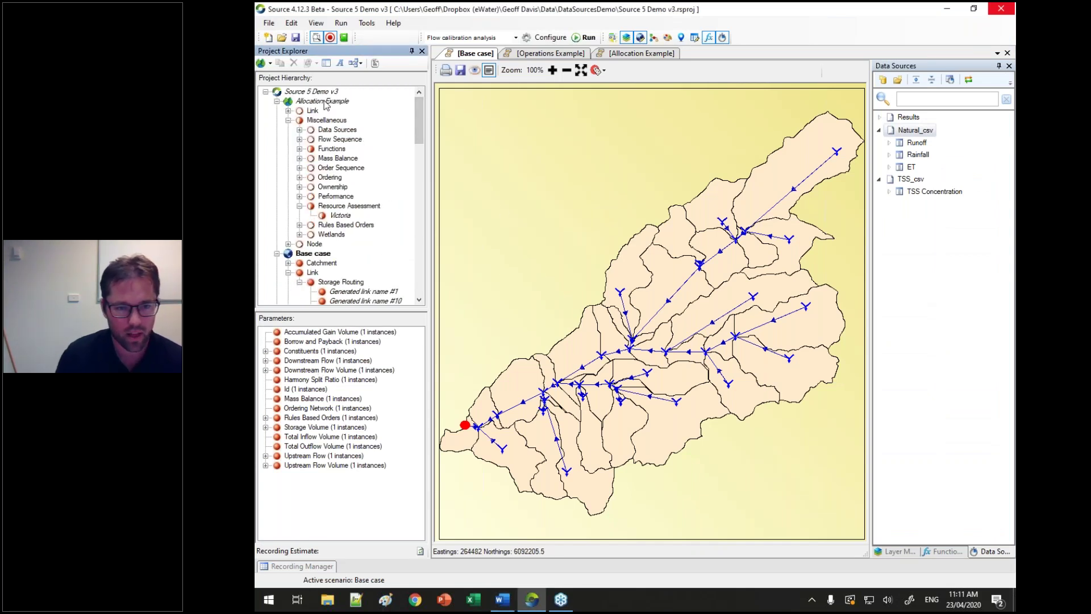
# - Activate the Allocation Example scenario and examine the accounts of the Victoria annual accounting system in its Resource Assessment
pyautogui.doubleClick(325, 103)
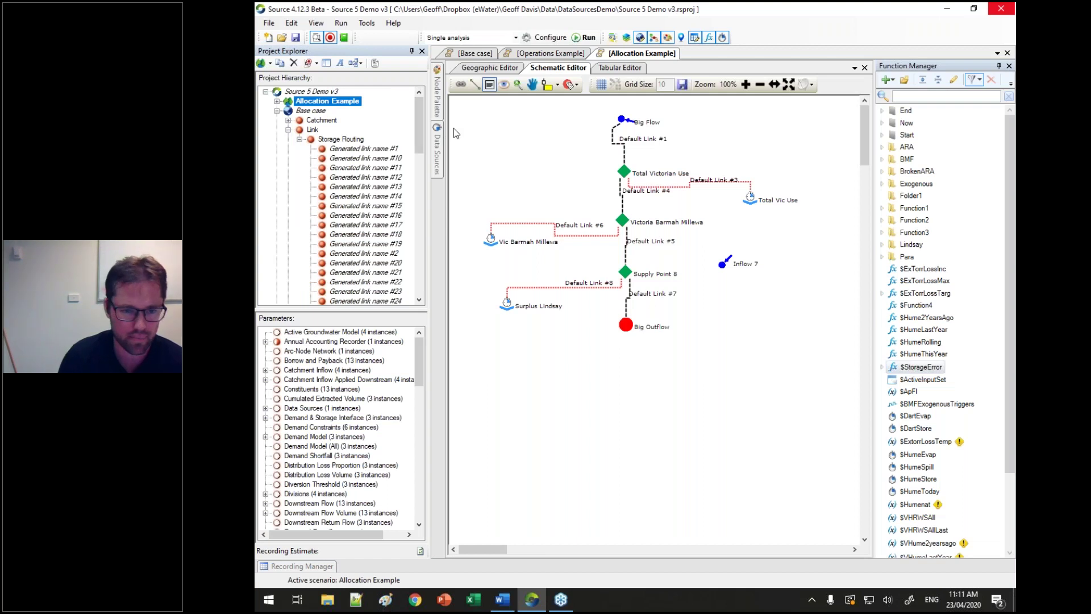
pyautogui.click(295, 26)
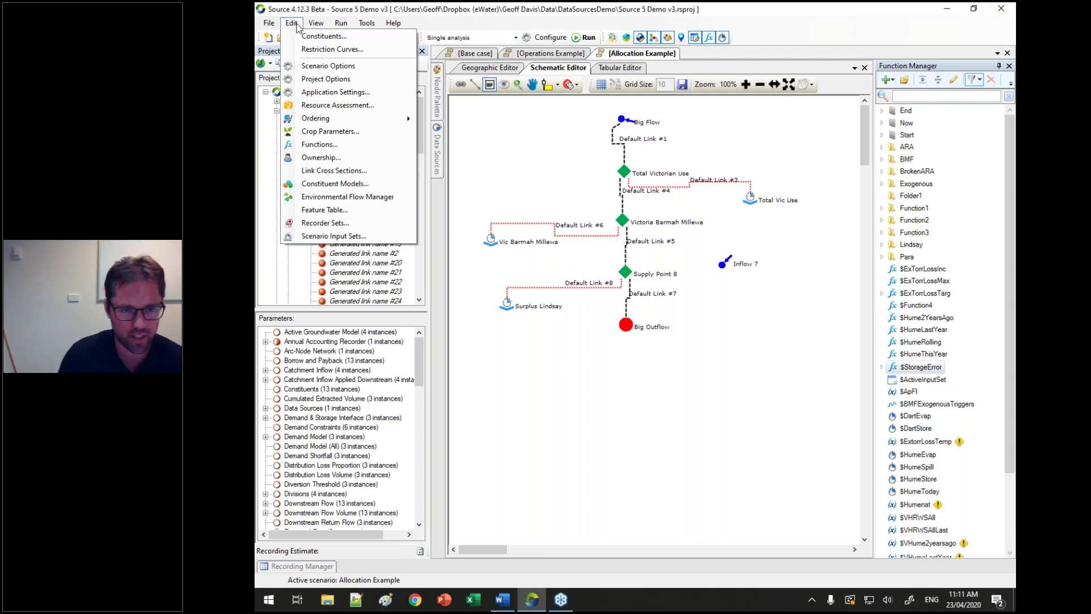
pyautogui.click(329, 106)
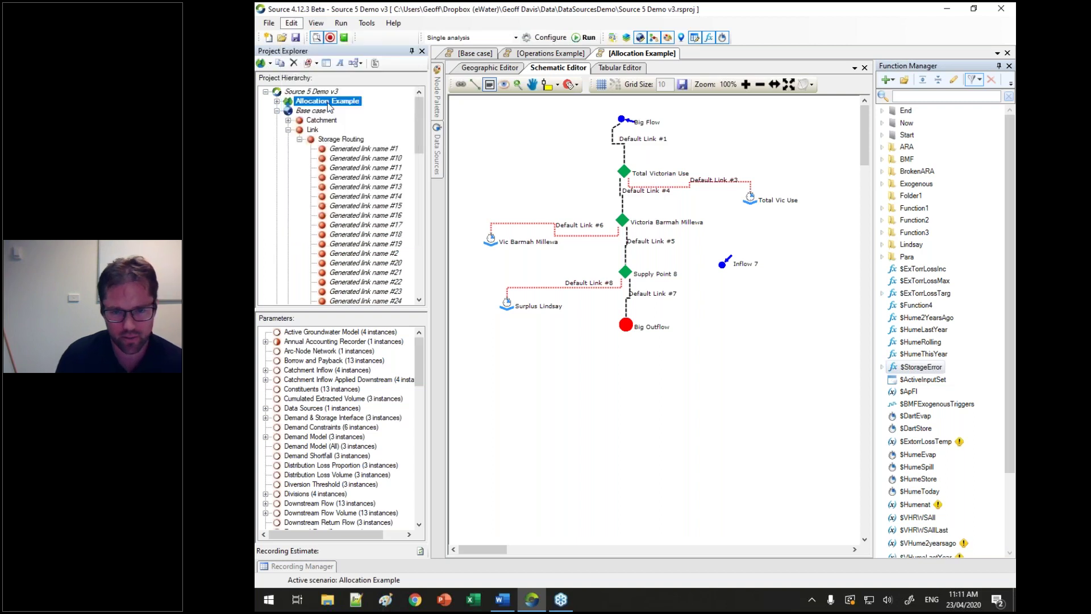
pyautogui.click(310, 140)
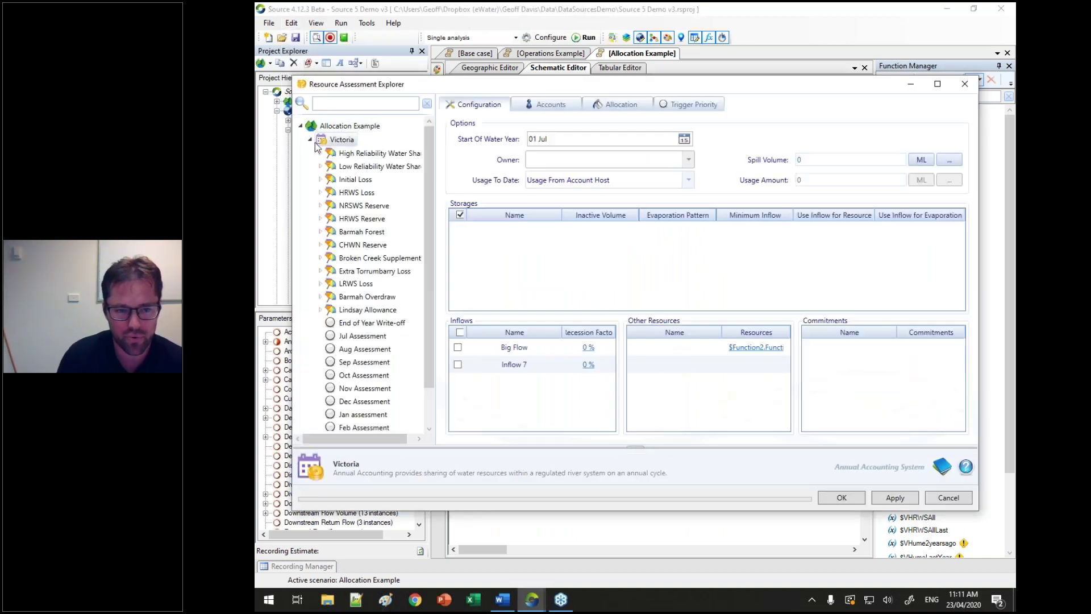
pyautogui.click(569, 101)
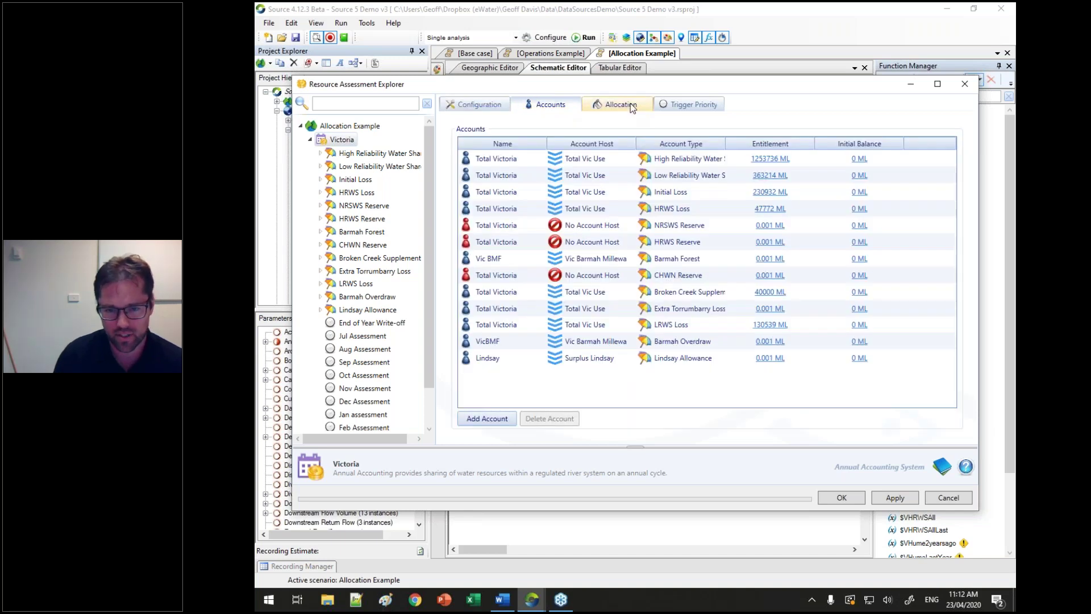
# - In Victoria's Allocation table, move the NRSWS Reserve column ahead of the Initial Loss column
pyautogui.click(630, 103)
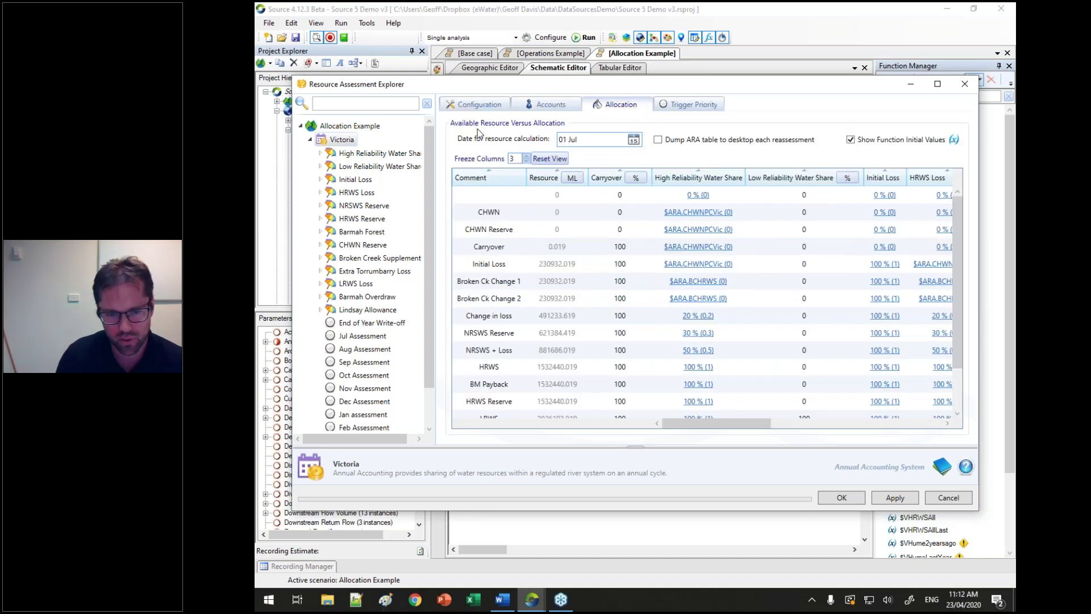
pyautogui.moveTo(686, 428); pyautogui.dragTo(794, 427)
pyautogui.moveTo(773, 179); pyautogui.dragTo(685, 179)
pyautogui.moveTo(851, 421); pyautogui.dragTo(772, 422)
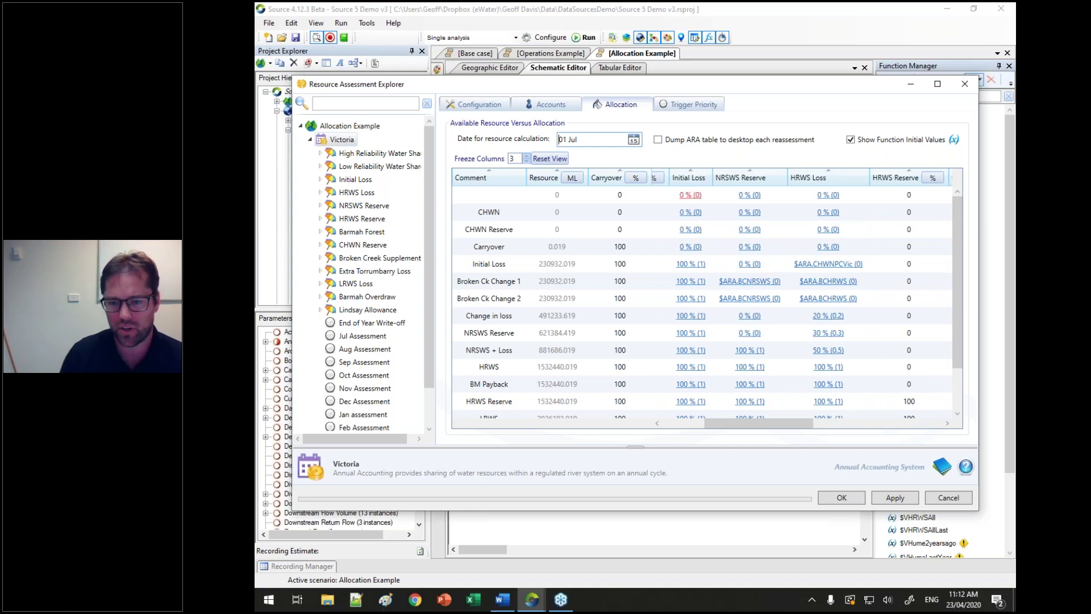
pyautogui.moveTo(739, 177); pyautogui.dragTo(674, 179)
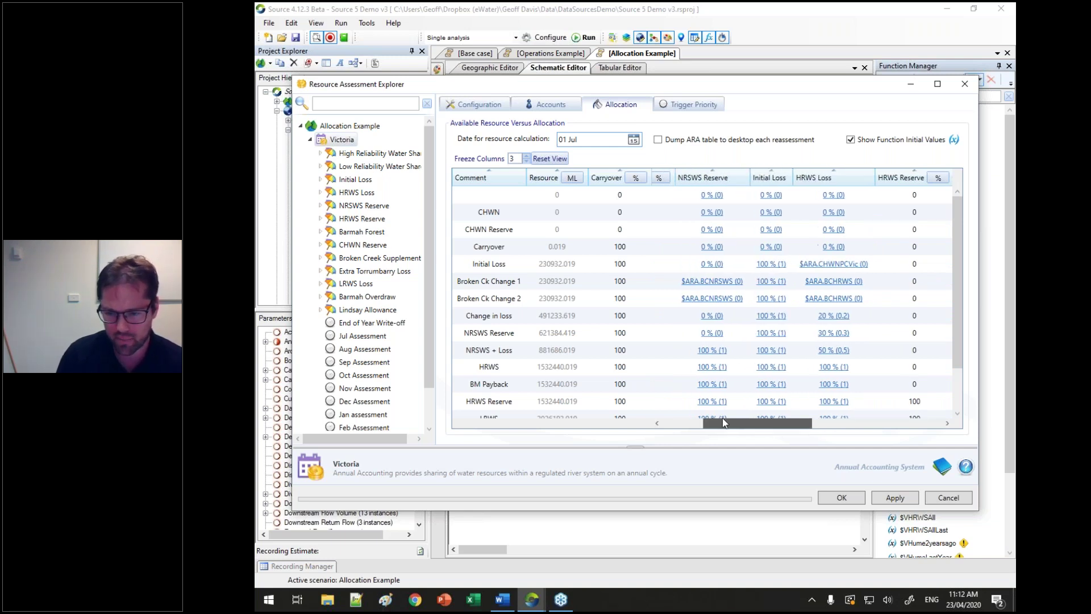
pyautogui.moveTo(723, 422); pyautogui.dragTo(682, 422)
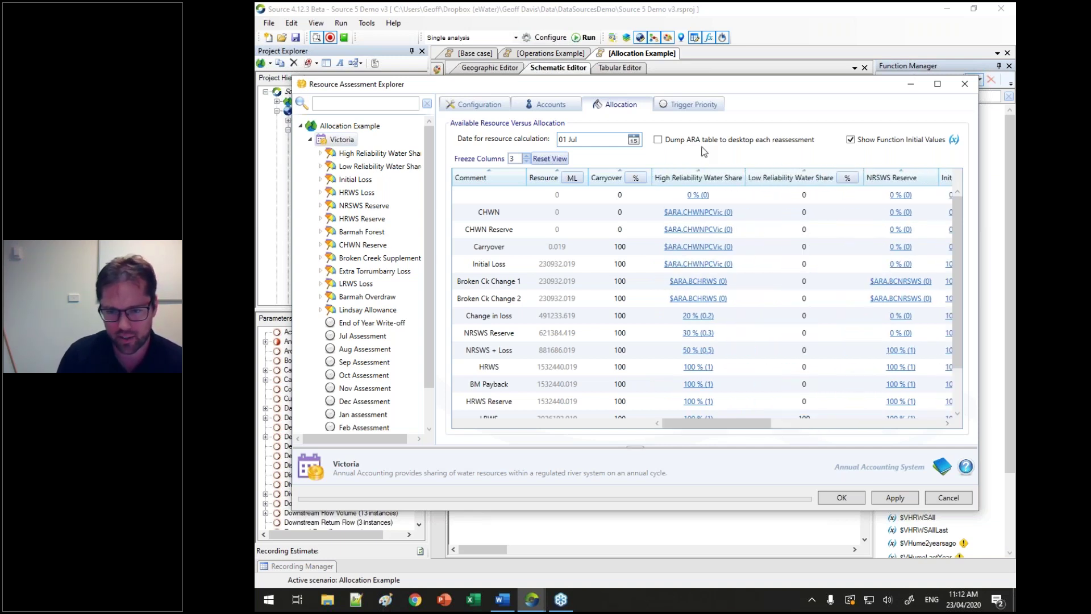
# - Freeze the first 4 columns of the Allocation table, check the final columns, and close the Resource Assessment Explorer
pyautogui.click(527, 156)
pyautogui.moveTo(802, 421); pyautogui.dragTo(867, 382)
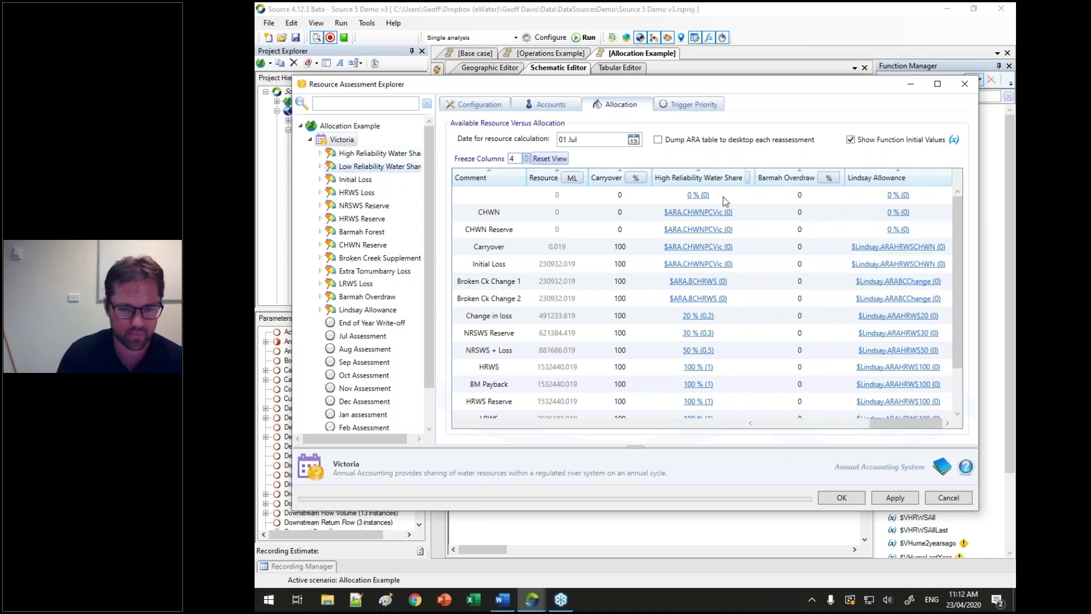
pyautogui.click(975, 86)
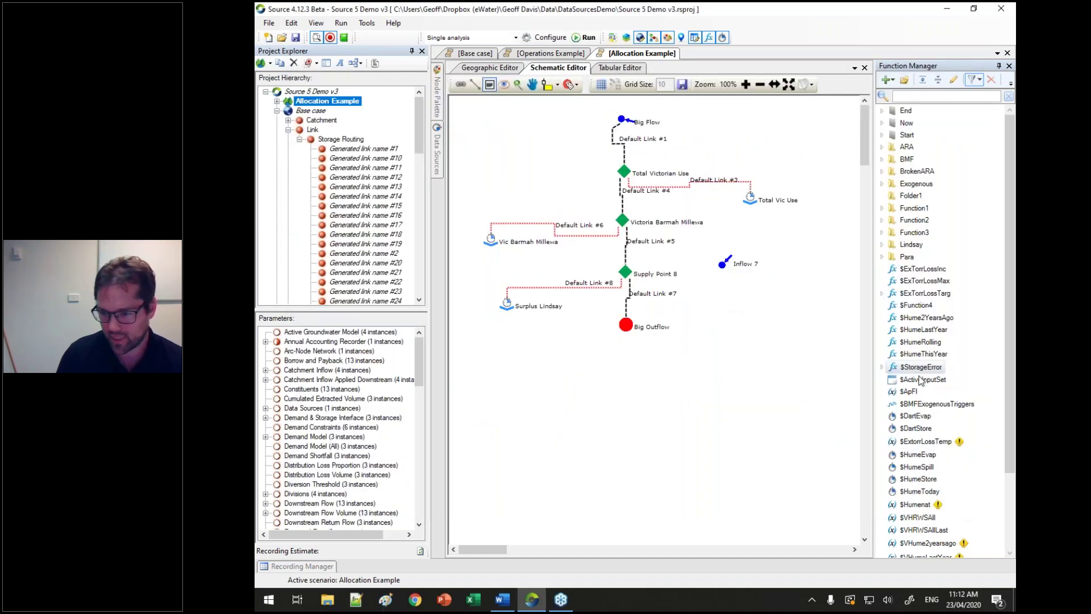
# - Open the $StorageError function for editing and add custom logs to it
pyautogui.rightClick(918, 368)
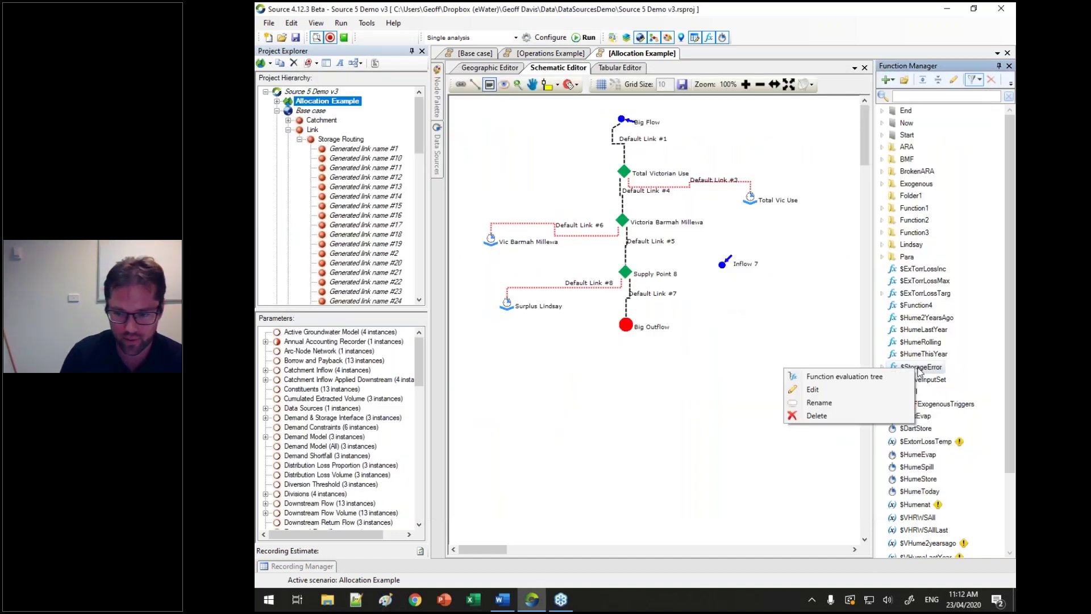
pyautogui.click(836, 385)
pyautogui.scroll(-3, 350, 378)
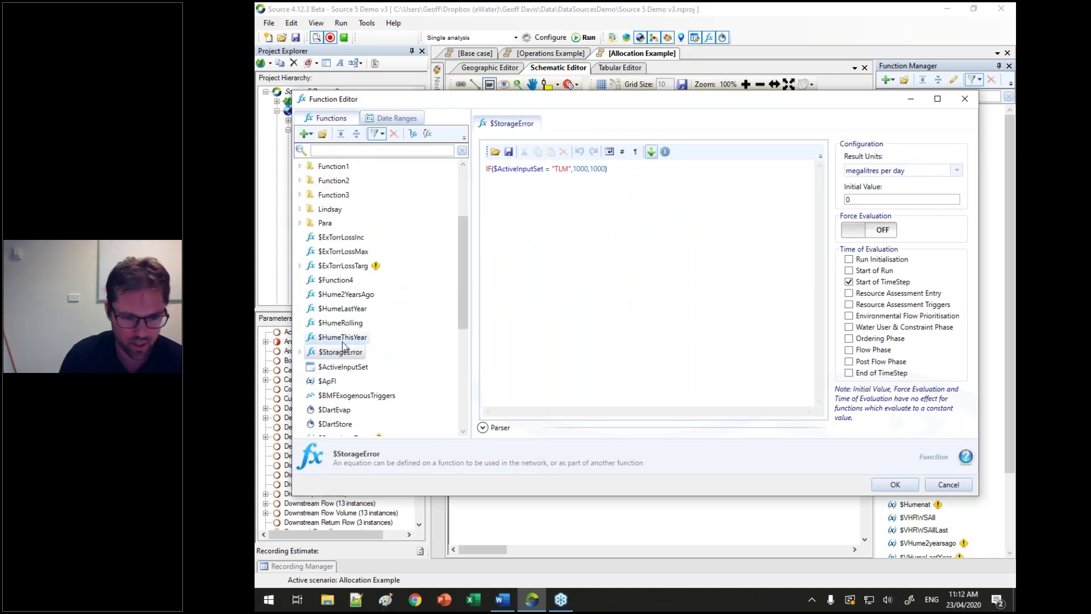
pyautogui.rightClick(341, 356)
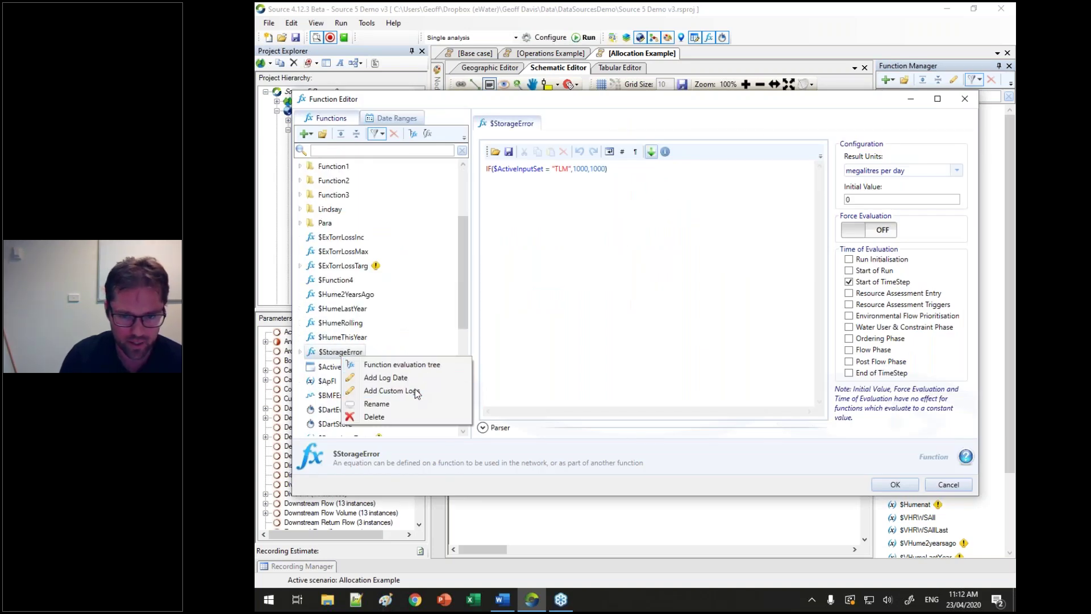
pyautogui.click(416, 389)
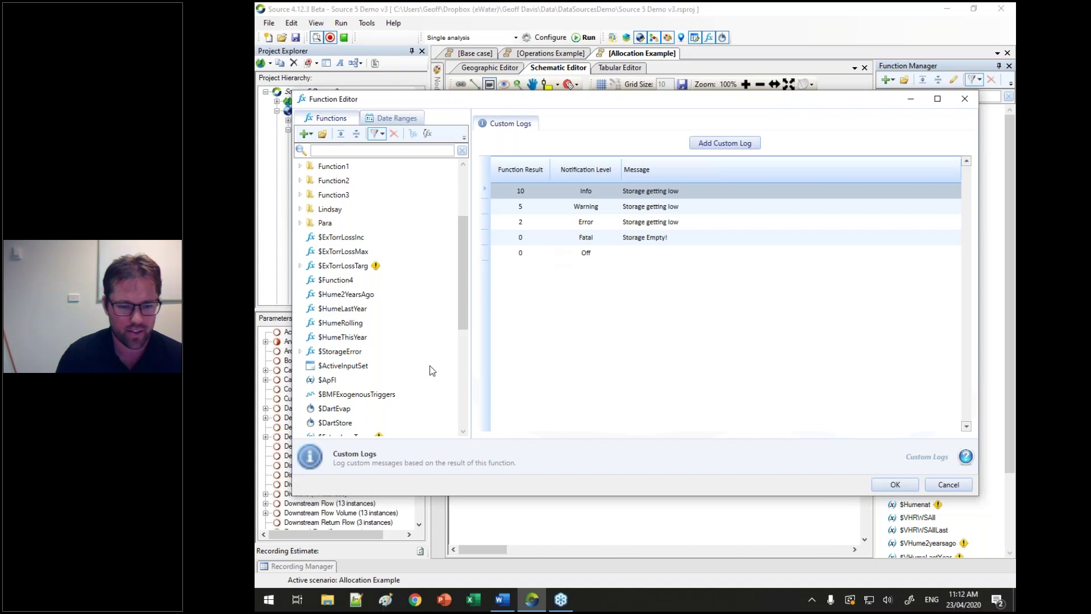
# - Add another custom log to $StorageError, review the Fatal and Error entries, and accept the function edits
pyautogui.scroll(-2, 430, 367)
pyautogui.click(347, 267)
pyautogui.rightClick(354, 272)
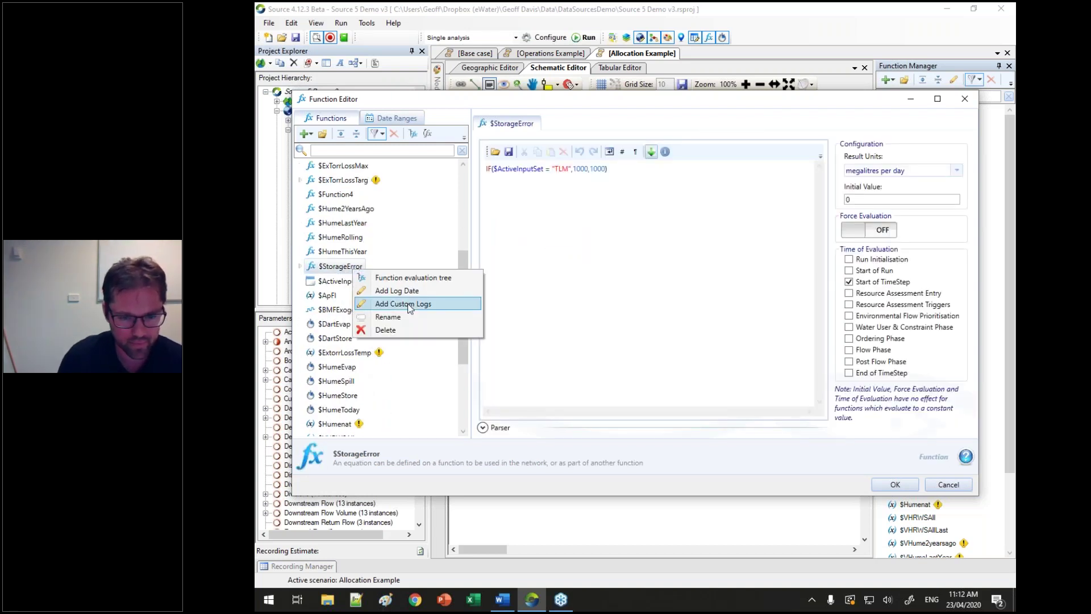
pyautogui.click(409, 305)
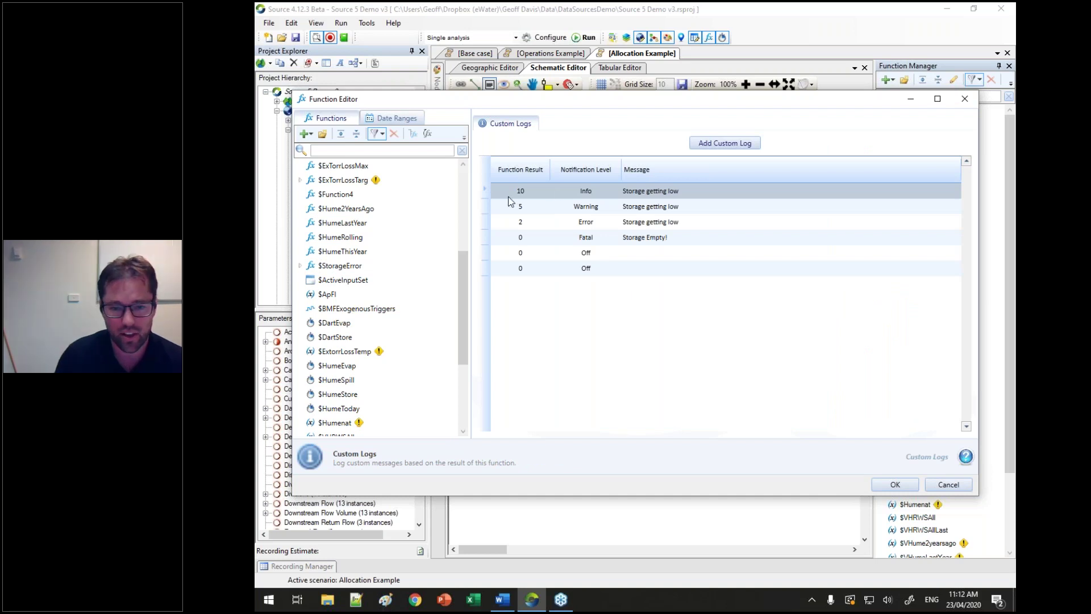
pyautogui.click(555, 243)
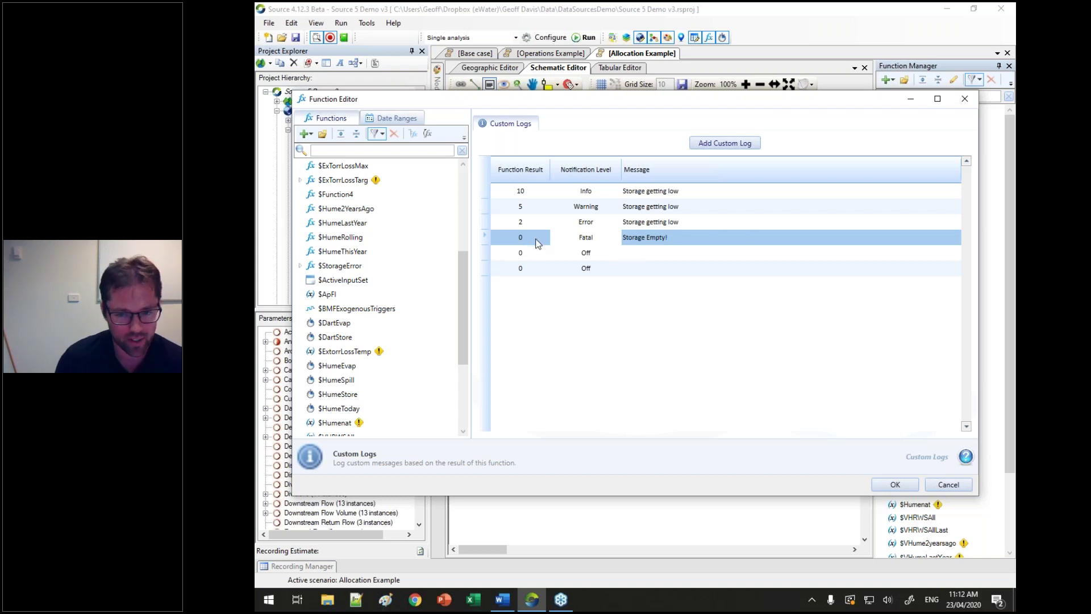
pyautogui.click(514, 223)
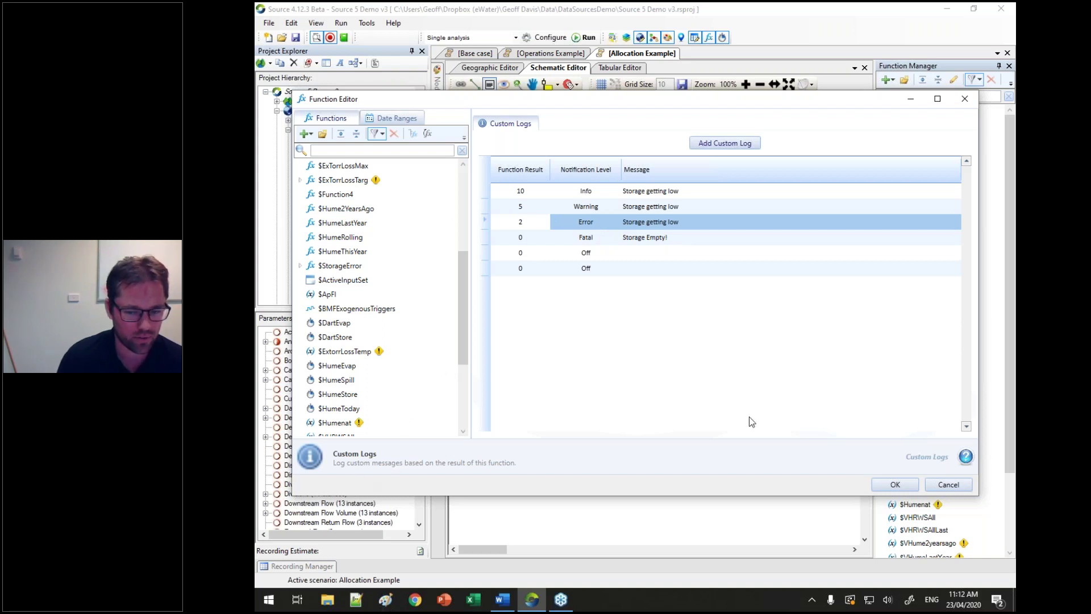
pyautogui.click(895, 491)
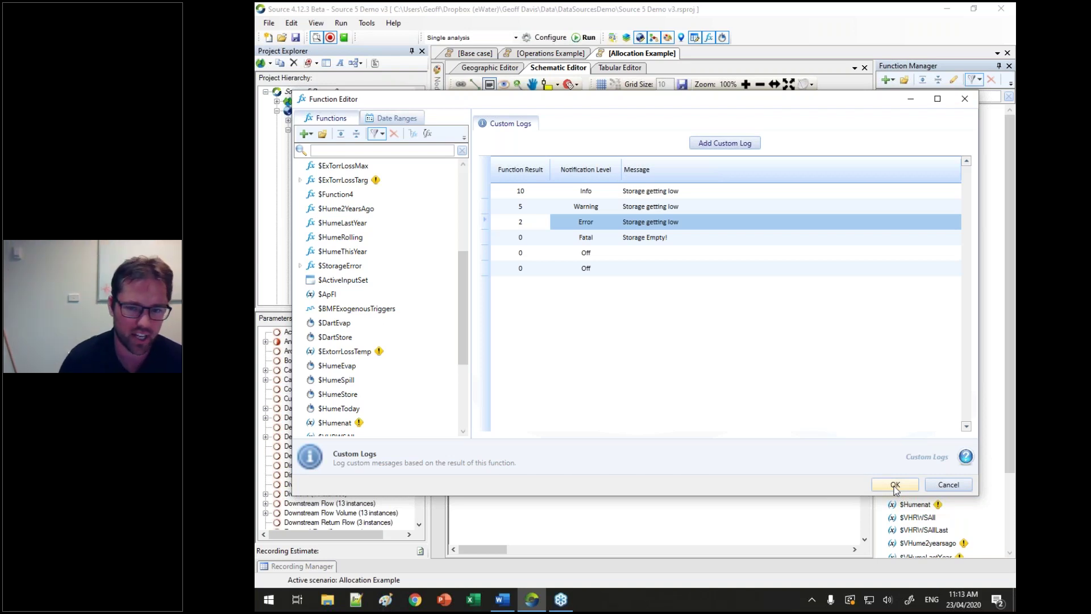
pyautogui.click(896, 486)
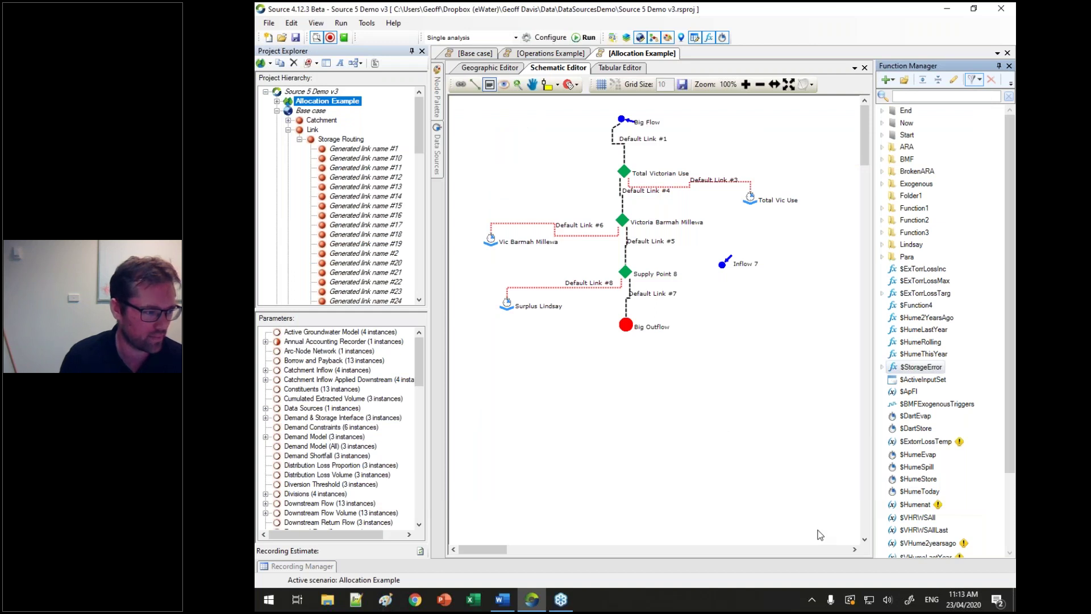
# - Collapse Base case in the project hierarchy, activate the Operations Example scenario, and widen its Tabular Editor
pyautogui.click(278, 111)
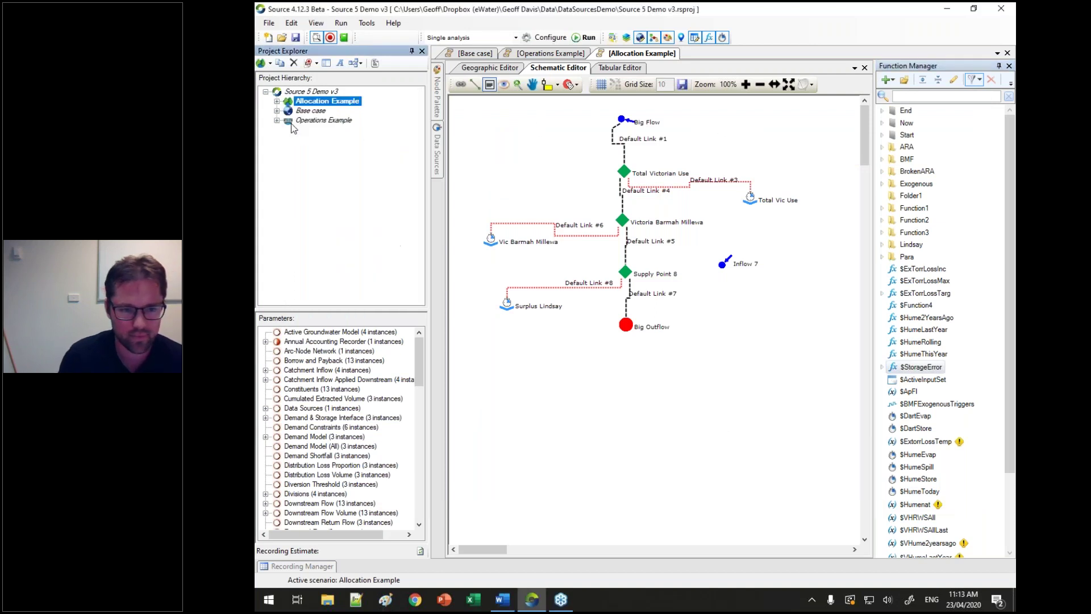
pyautogui.click(324, 121)
pyautogui.rightClick(324, 122)
pyautogui.press('Escape')
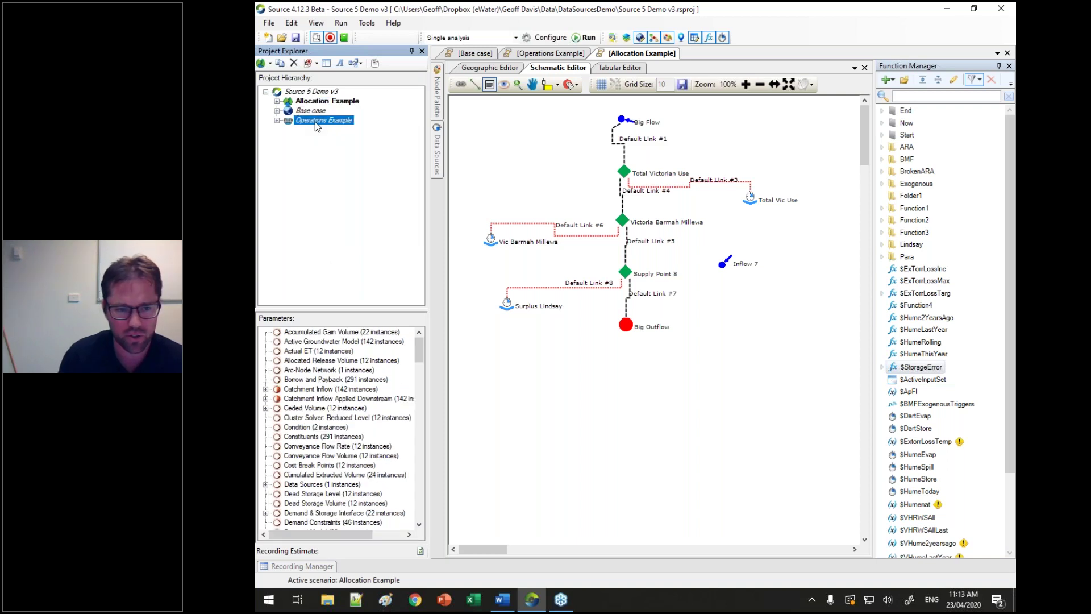
pyautogui.click(559, 55)
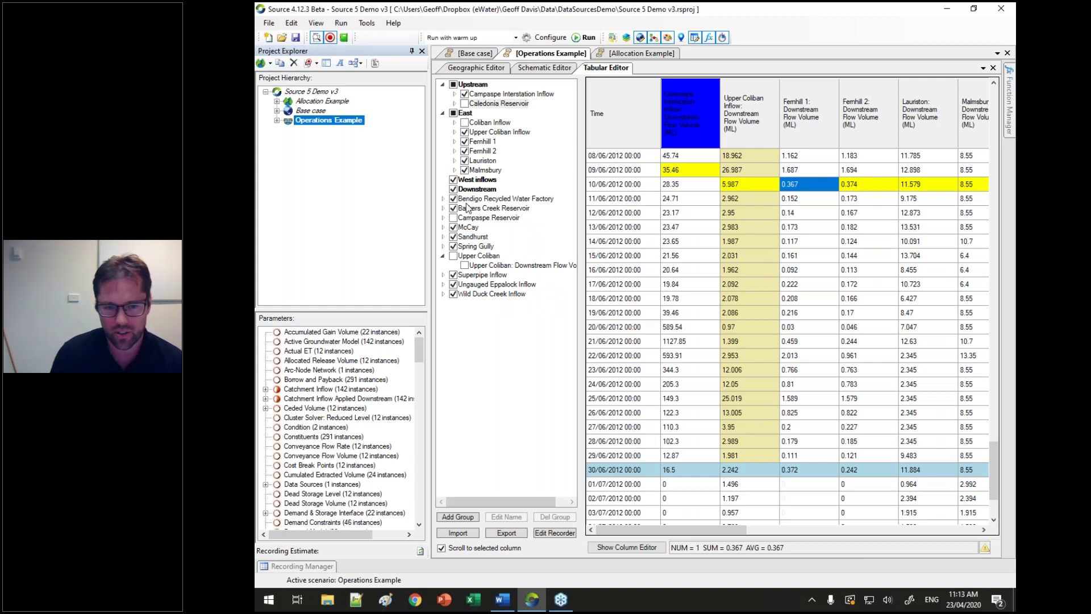
pyautogui.moveTo(428, 161); pyautogui.dragTo(388, 161)
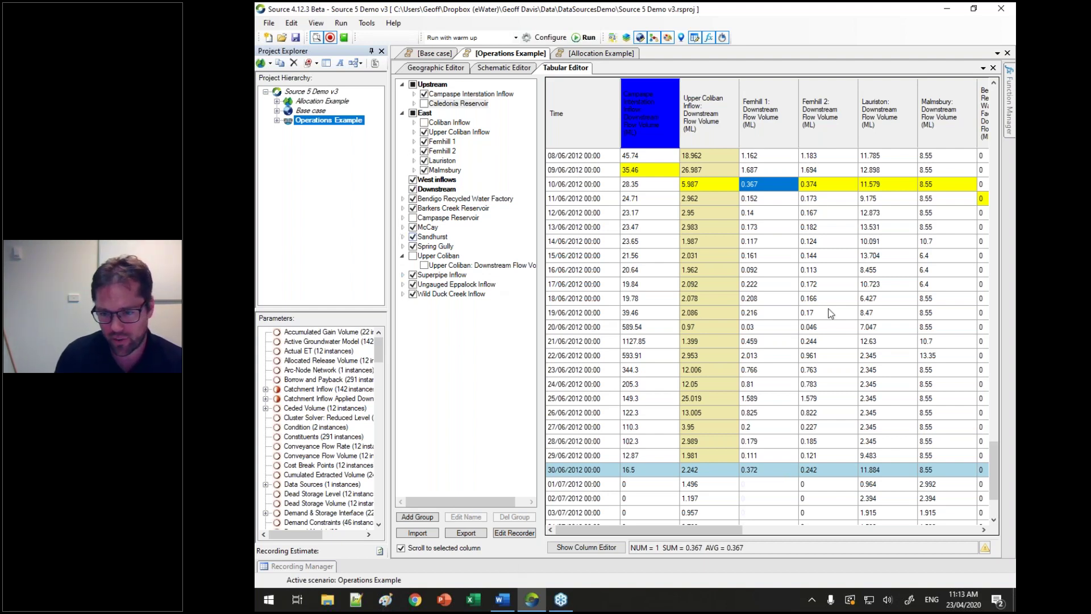
# - Inspect the staggered highlighting across the inflow columns for 23/06/2012, 27/06/2012 and 02/07/2012
pyautogui.click(581, 372)
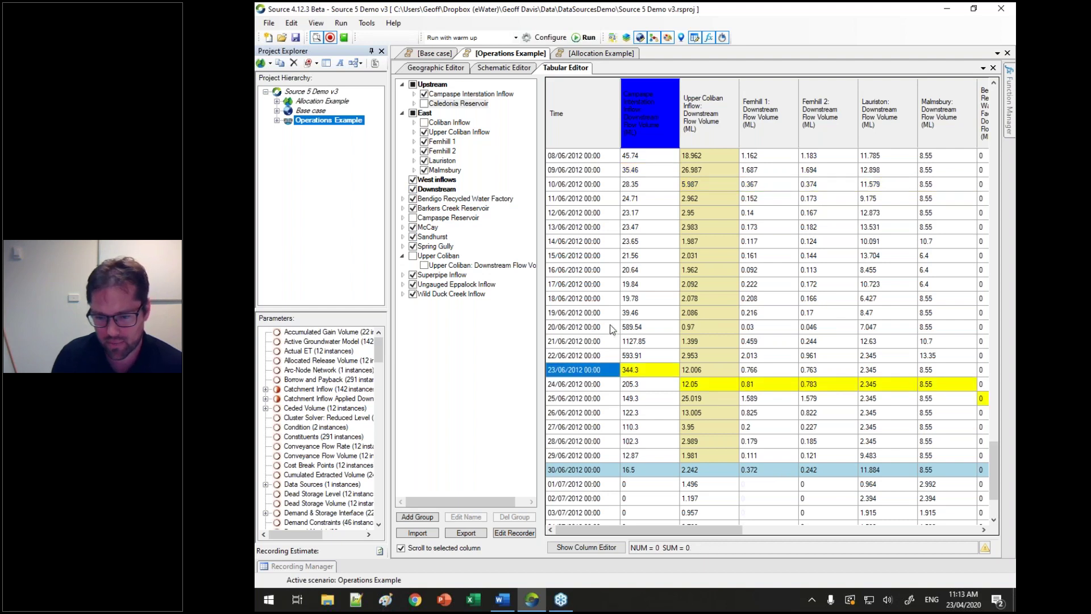
pyautogui.scroll(-1, 607, 325)
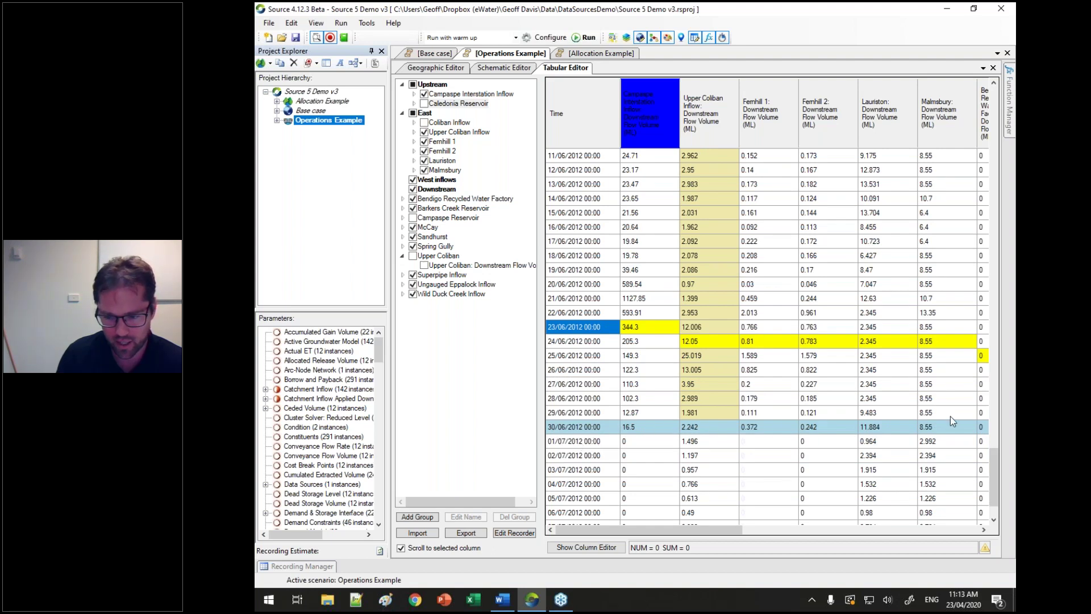
pyautogui.click(571, 384)
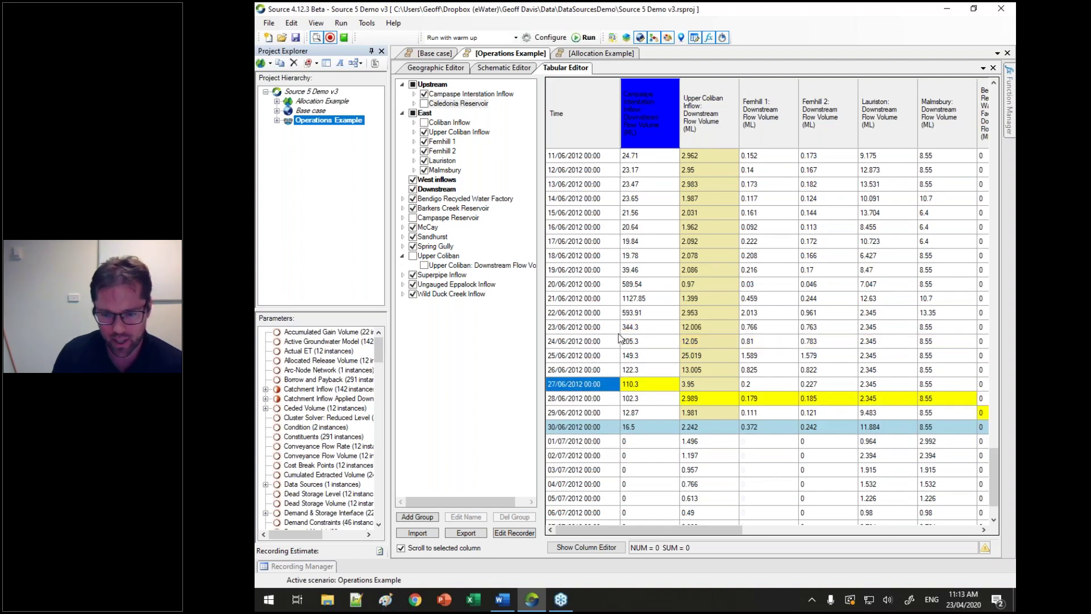
pyautogui.scroll(-1, 621, 336)
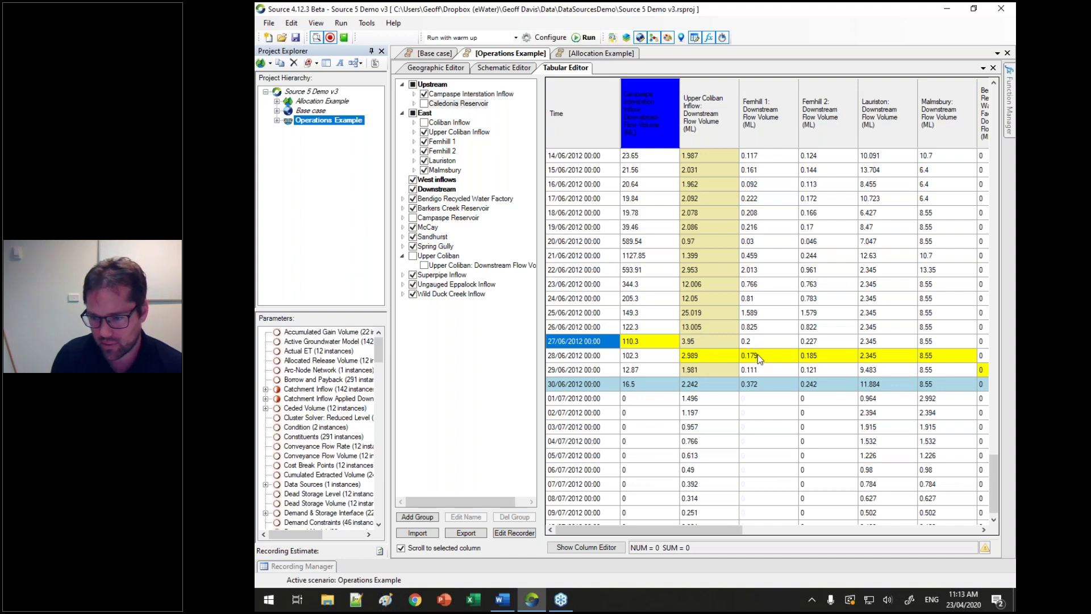
pyautogui.hscroll(6, 816, 514)
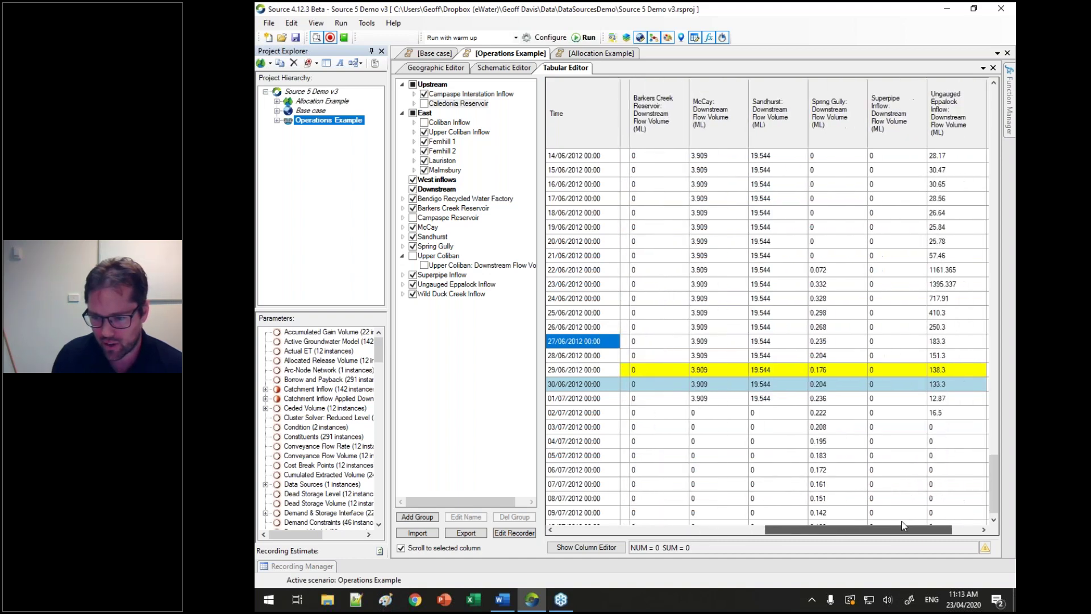
pyautogui.hscroll(-6, 723, 512)
pyautogui.click(570, 417)
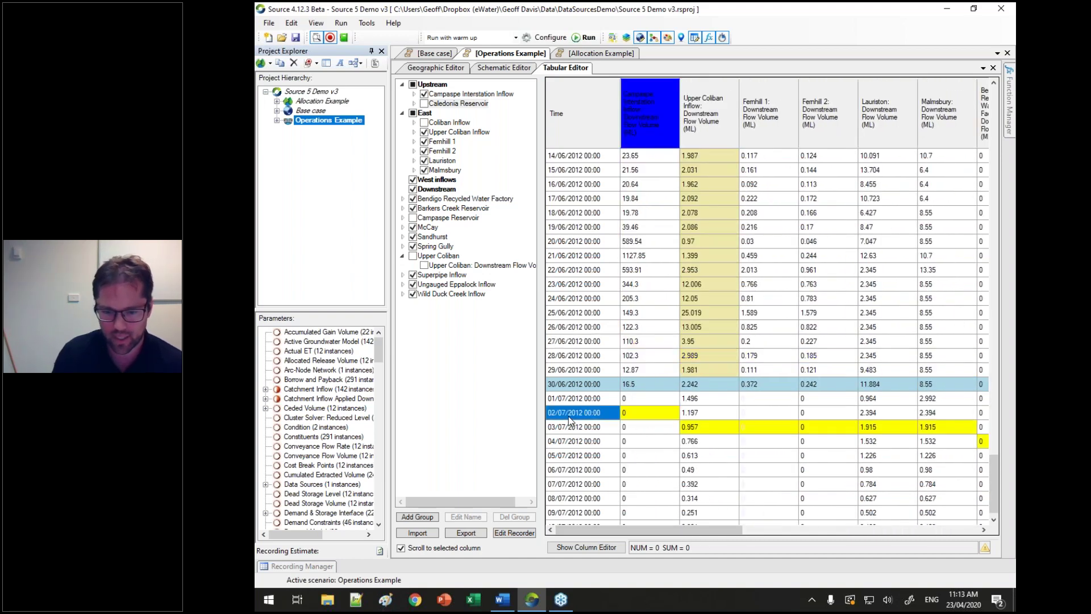
# - Examine the Historic, Historic Override, Forecast and Forecast Override formatting settings of the Upper Coliban Inflow column
pyautogui.rightClick(716, 112)
pyautogui.click(754, 140)
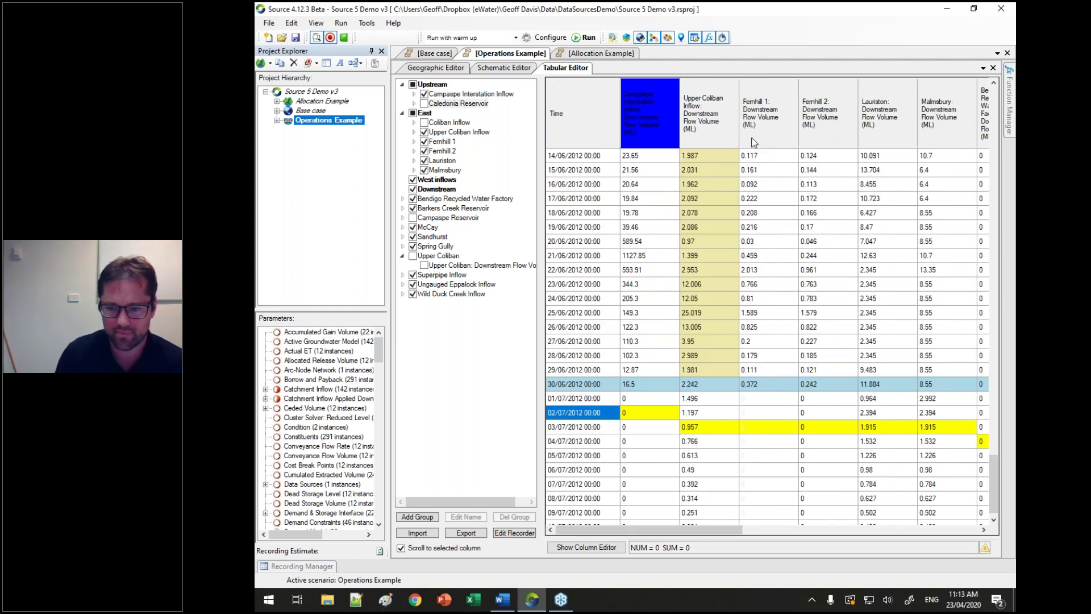
pyautogui.click(442, 198)
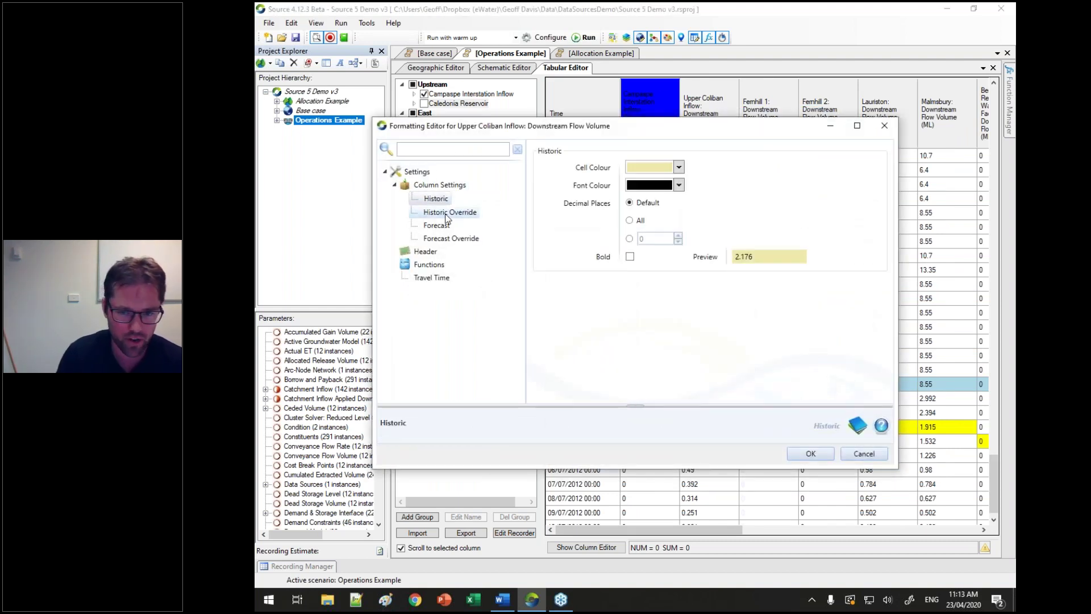
pyautogui.click(445, 213)
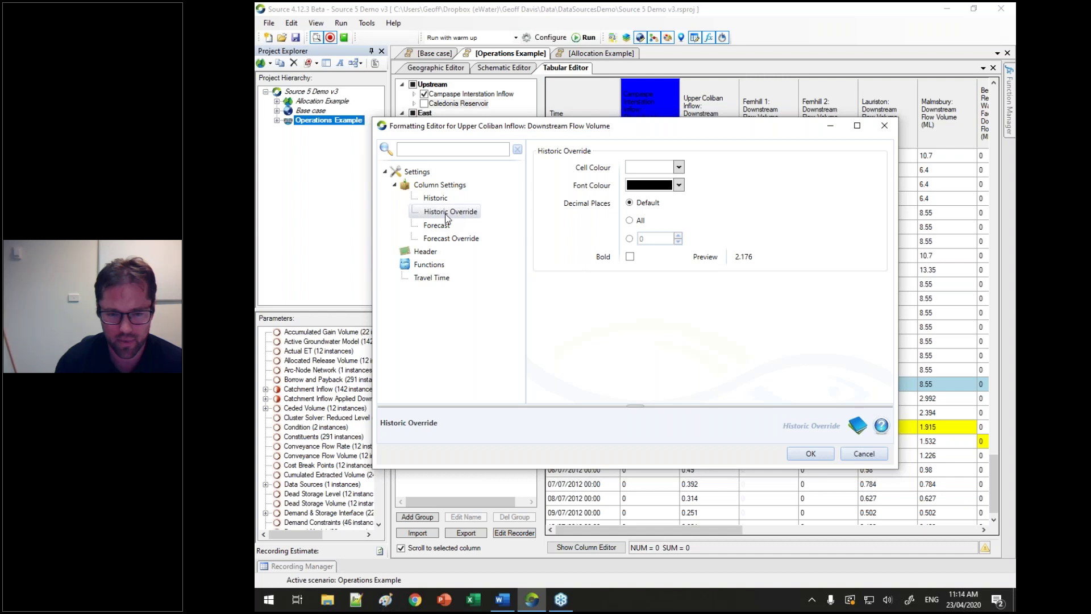
pyautogui.click(437, 225)
pyautogui.click(434, 241)
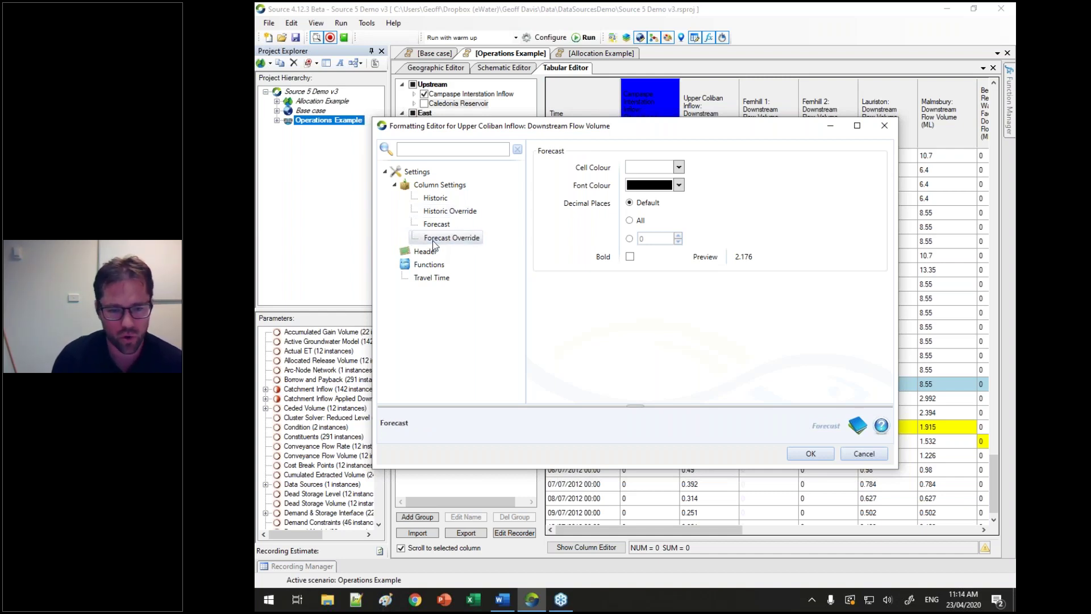
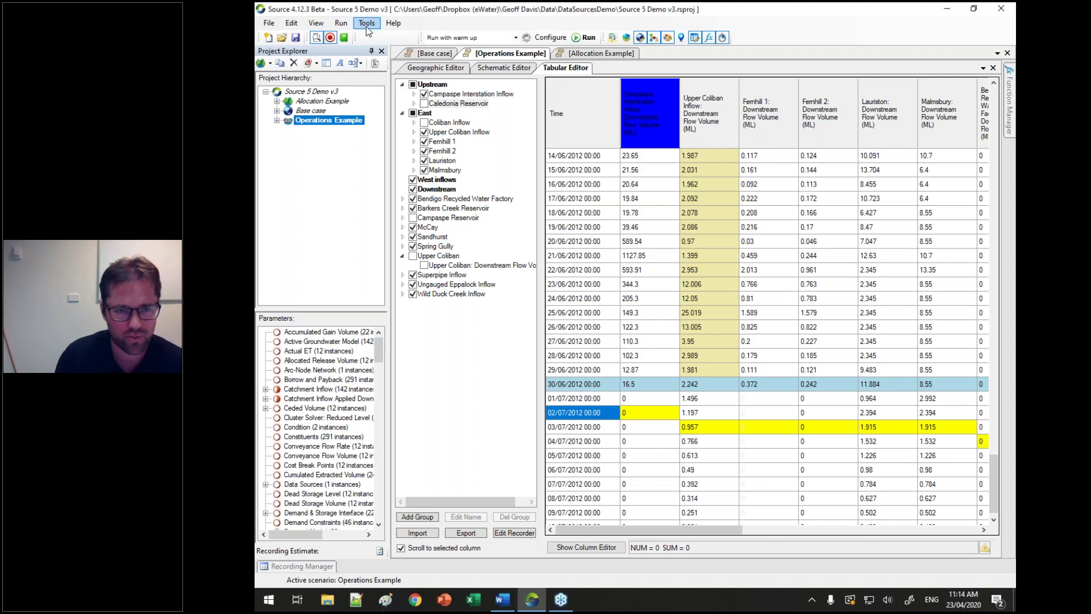
pyautogui.click(367, 26)
pyautogui.moveTo(364, 36)
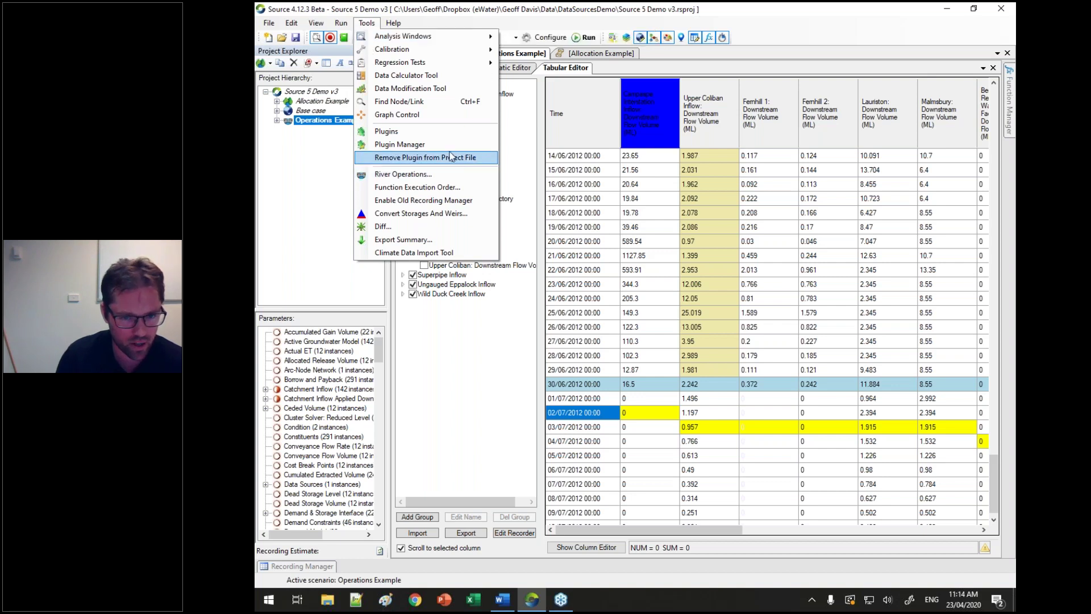
pyautogui.click(427, 12)
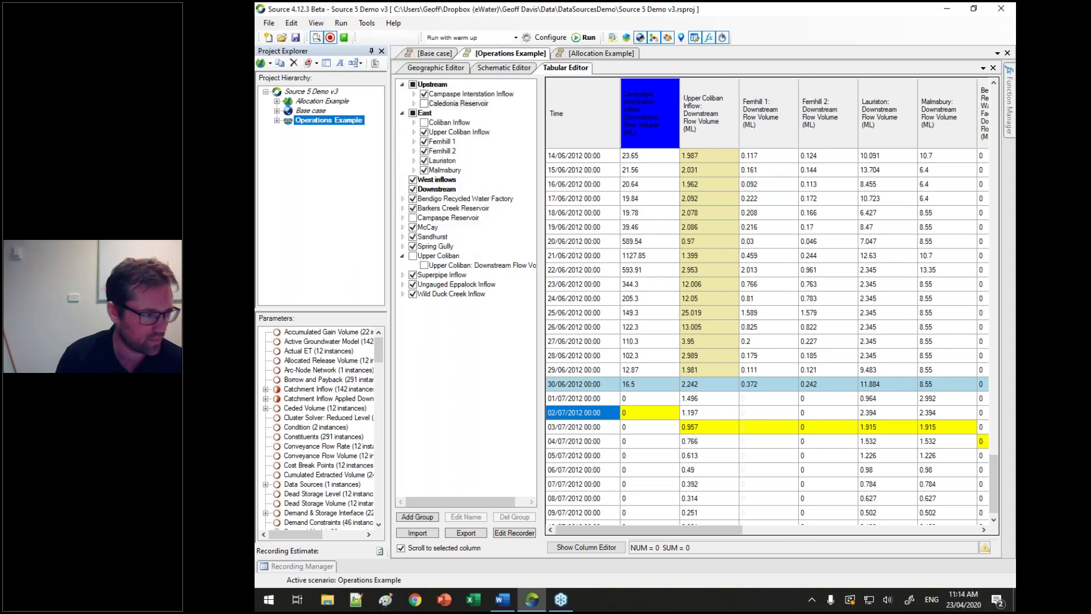
pyautogui.hotkey('alt', 'Tab')
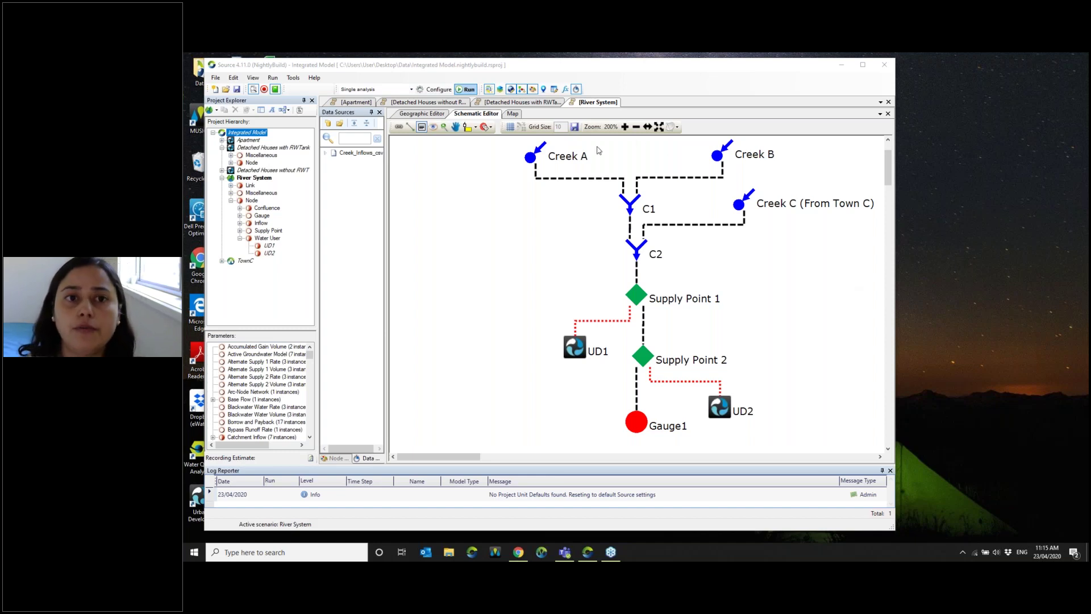
# - Check the project's available plugins, UrbanDeveloper and MusicX.Models, without running either of them
pyautogui.click(295, 82)
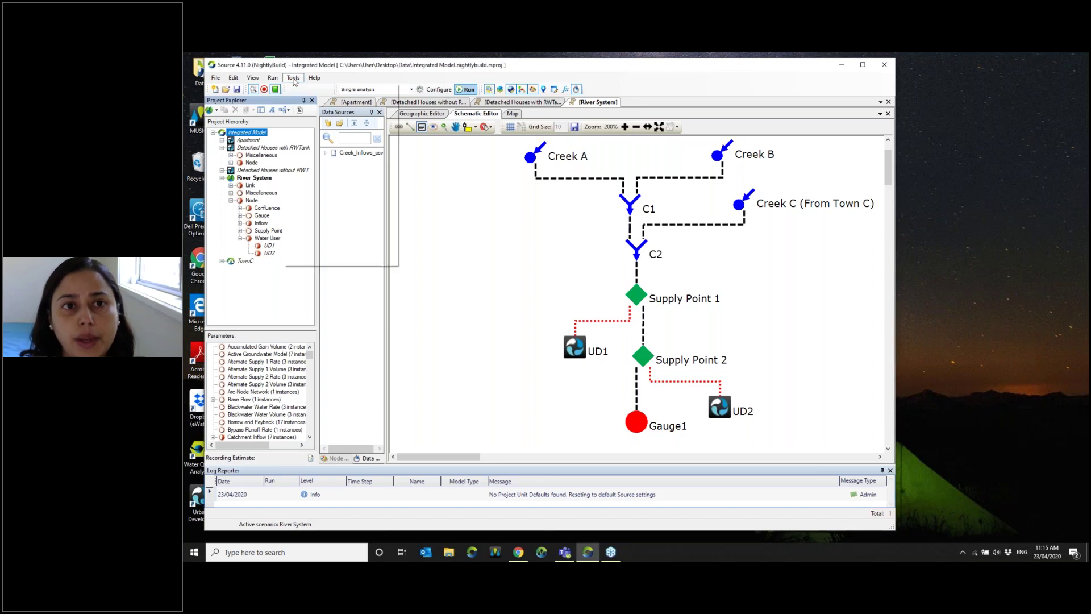
pyautogui.click(293, 78)
pyautogui.moveTo(317, 164)
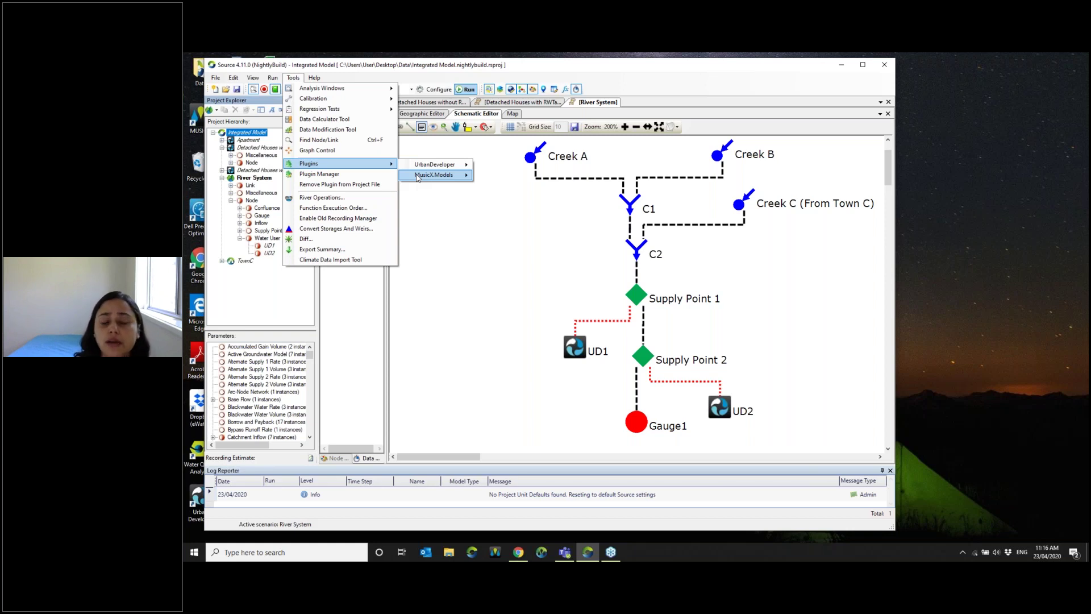
pyautogui.click(433, 237)
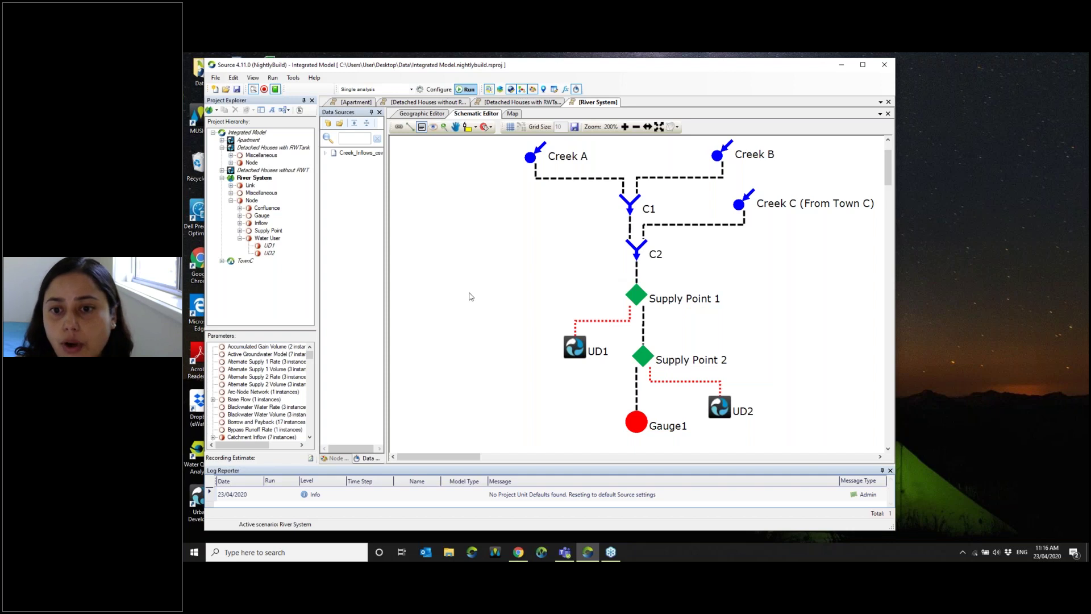
# - Inspect the Detached Houses With RWT urban demand model in the UD1 water user node, then close its editor
pyautogui.moveTo(575, 356)
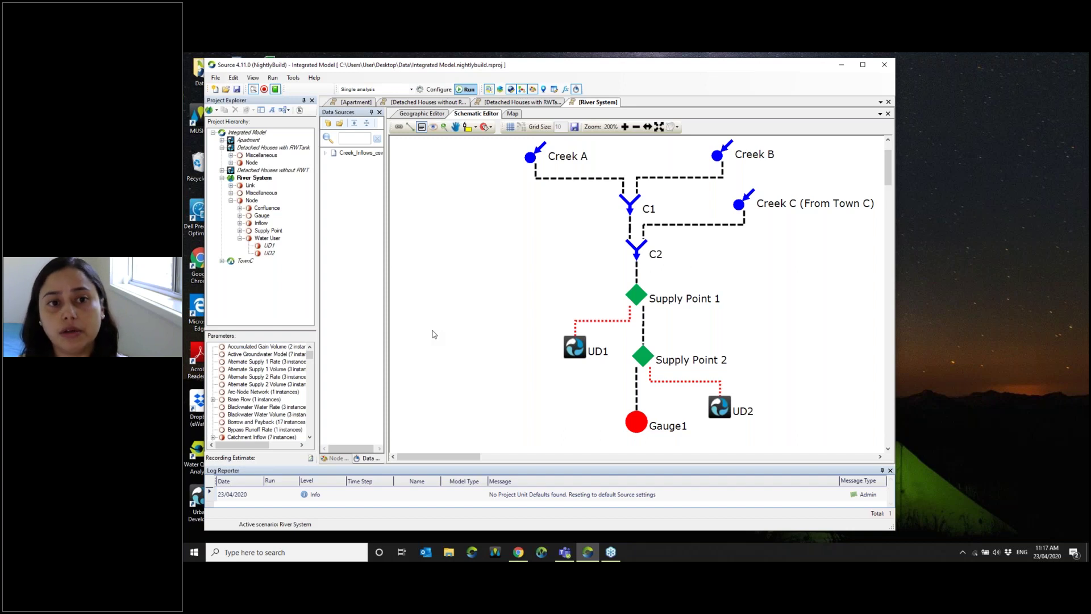
pyautogui.click(575, 349)
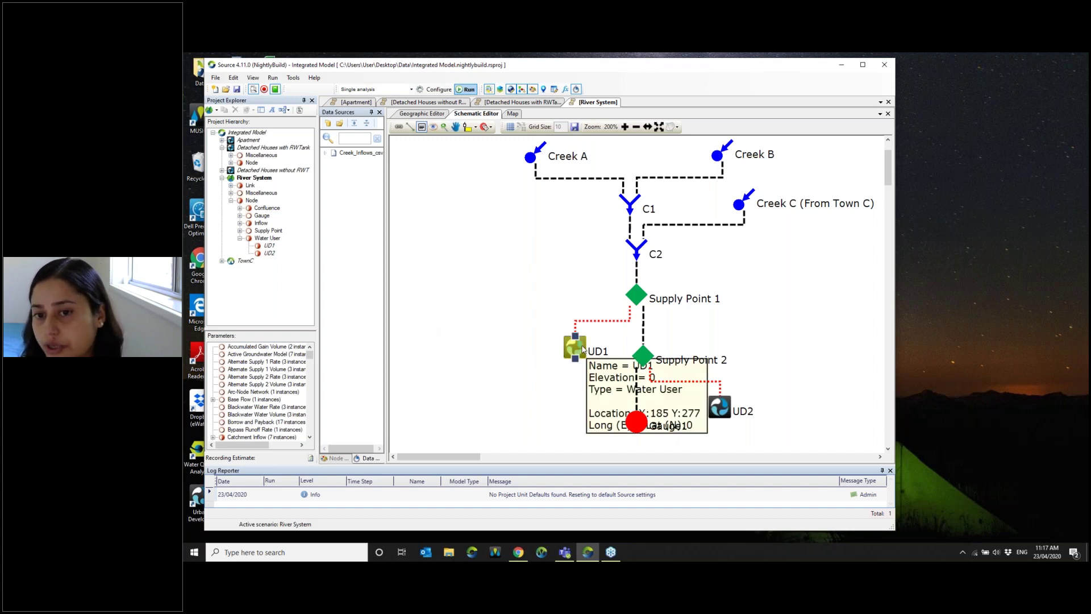
pyautogui.click(532, 354)
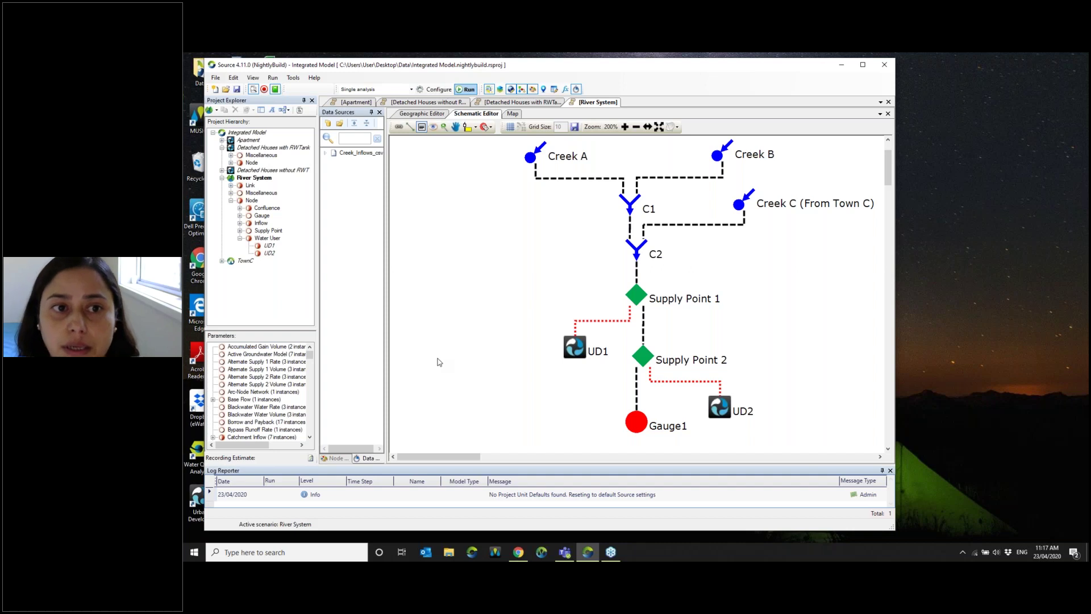
pyautogui.click(581, 354)
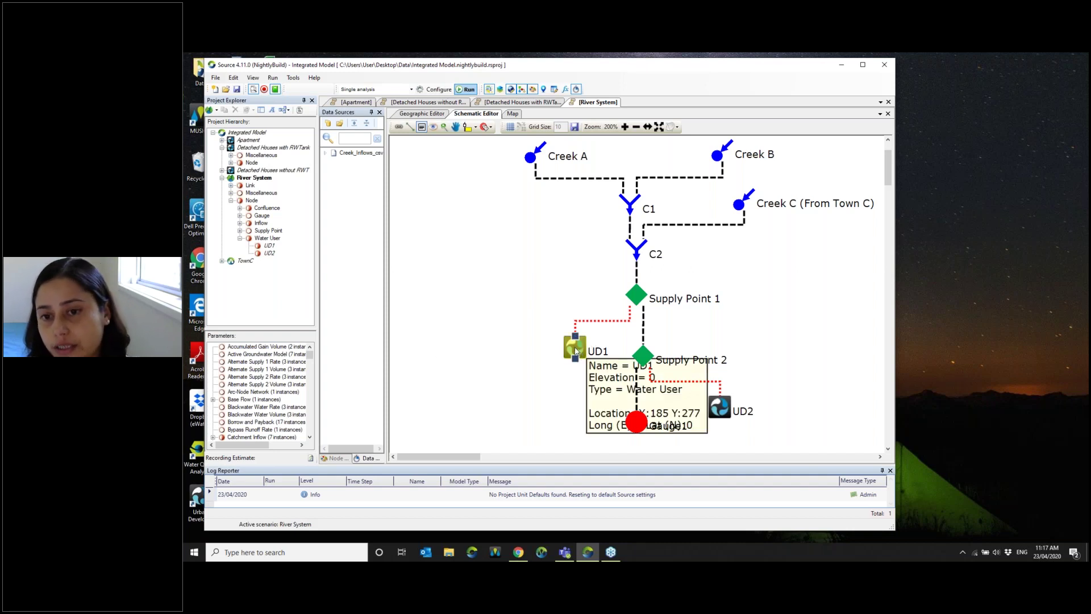
pyautogui.rightClick(576, 351)
pyautogui.press('Escape')
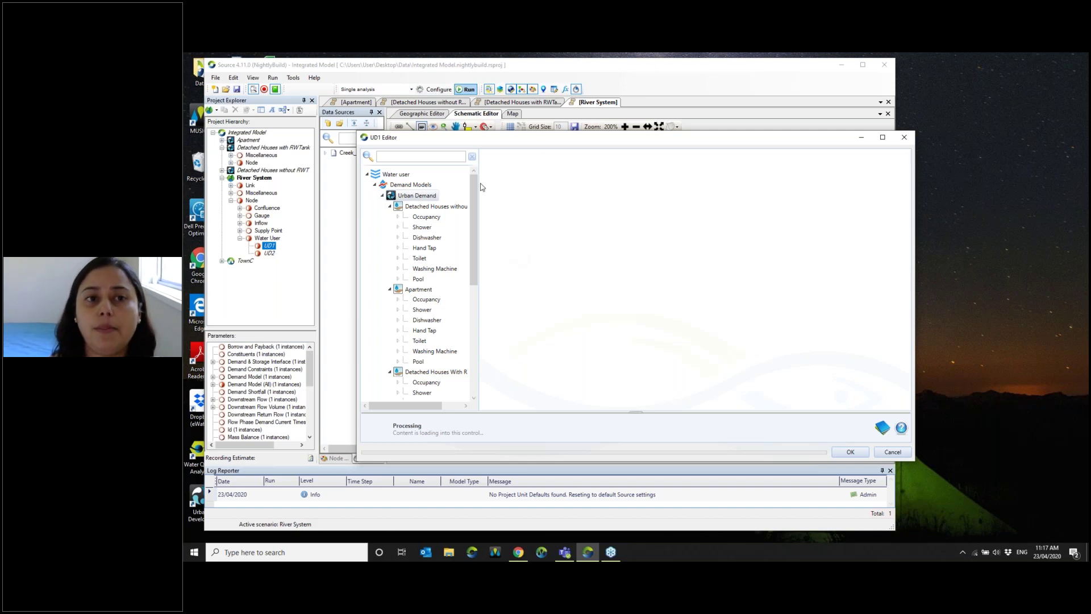
pyautogui.click(464, 208)
pyautogui.click(427, 373)
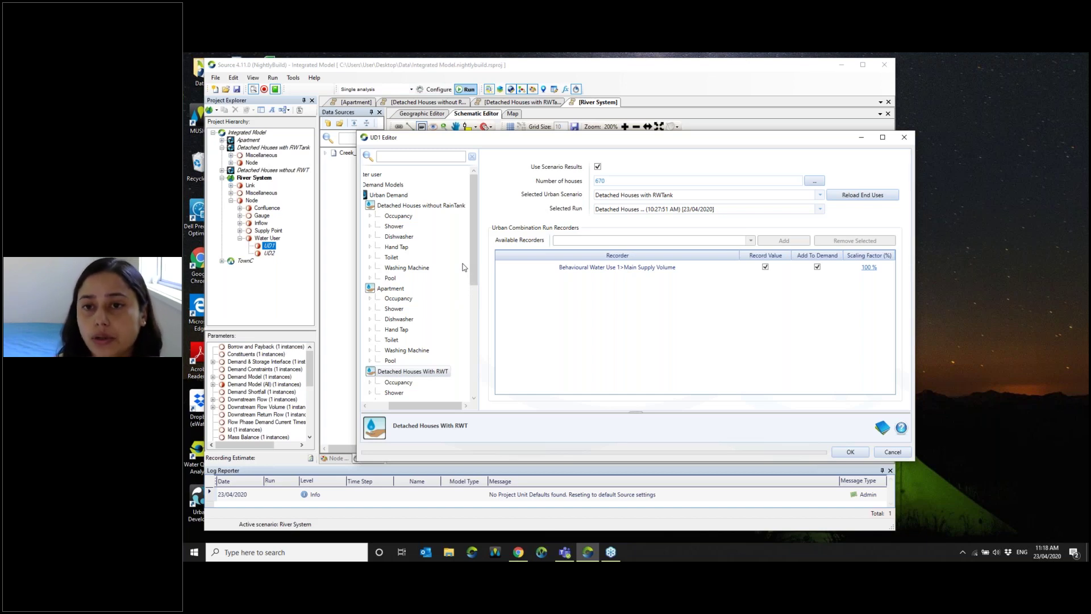
pyautogui.click(905, 137)
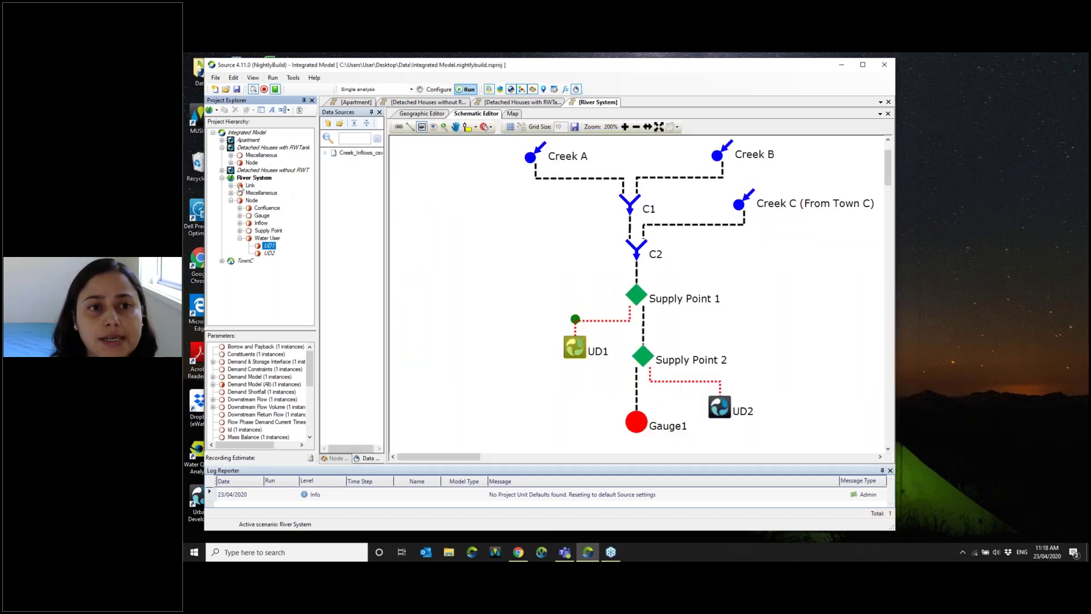
# - Review the scenario types available for a new scenario, then activate the existing Detached Houses with RWTank scenario
pyautogui.click(217, 110)
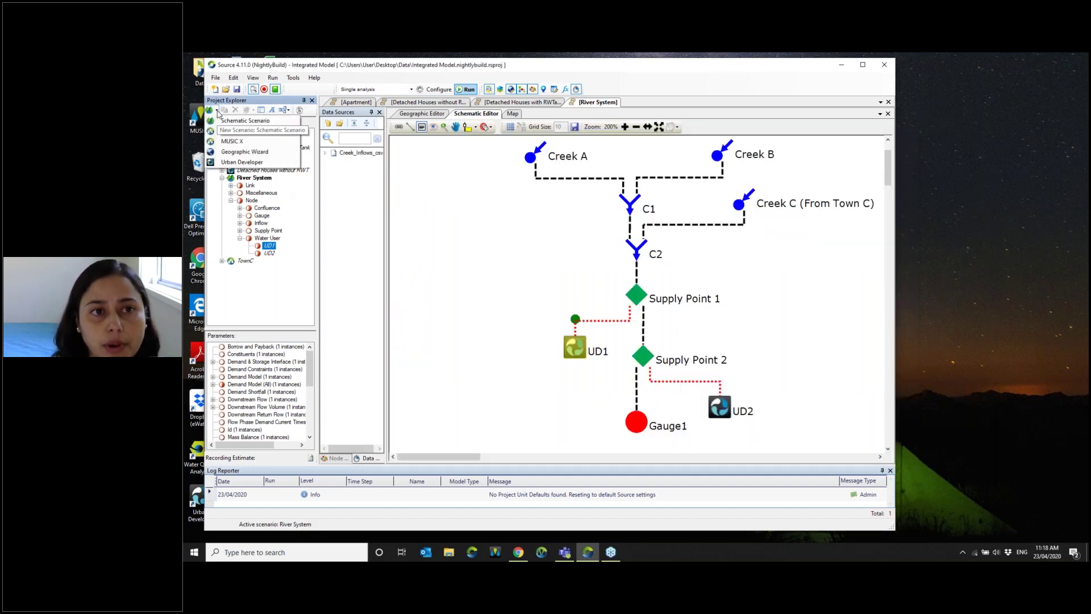
pyautogui.click(231, 162)
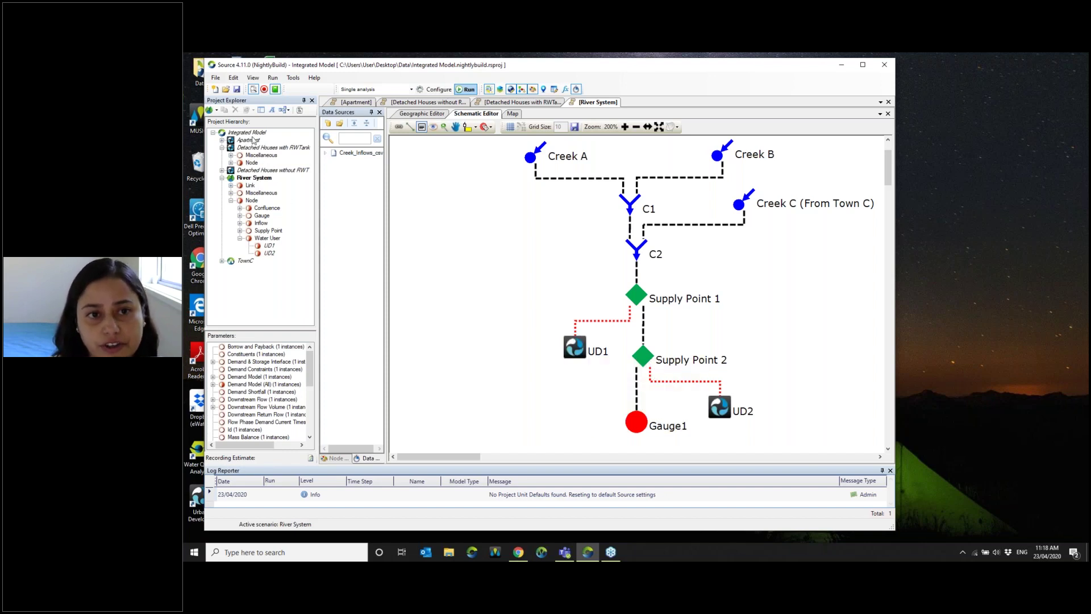
pyautogui.doubleClick(277, 152)
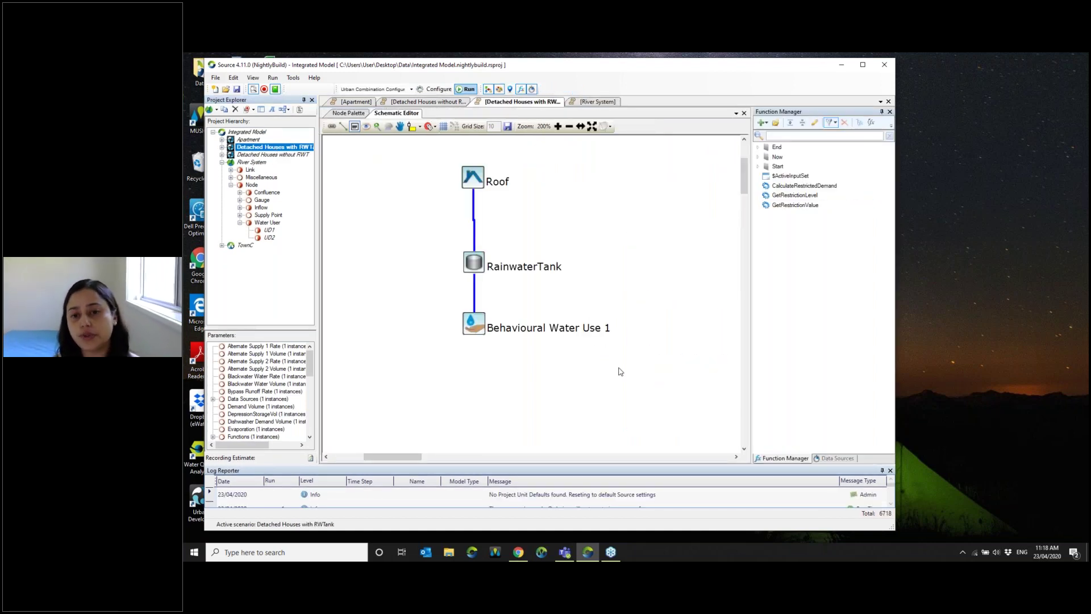
# - Open the Behavioural Water Use 1 node's settings and examine the Shower end use's head rating options
pyautogui.click(471, 328)
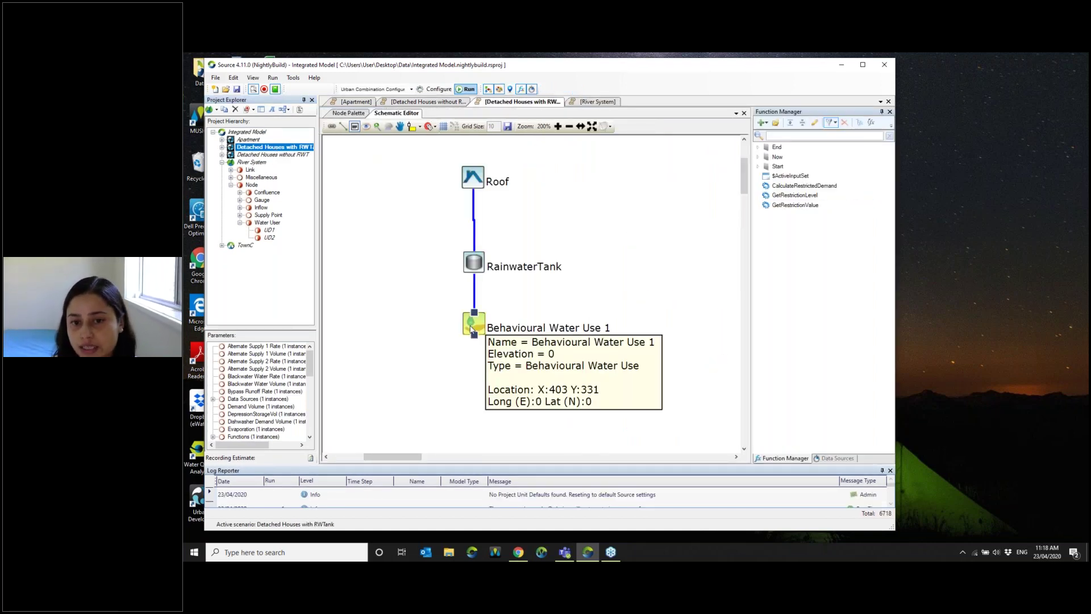
pyautogui.moveTo(483, 263)
pyautogui.moveTo(481, 325)
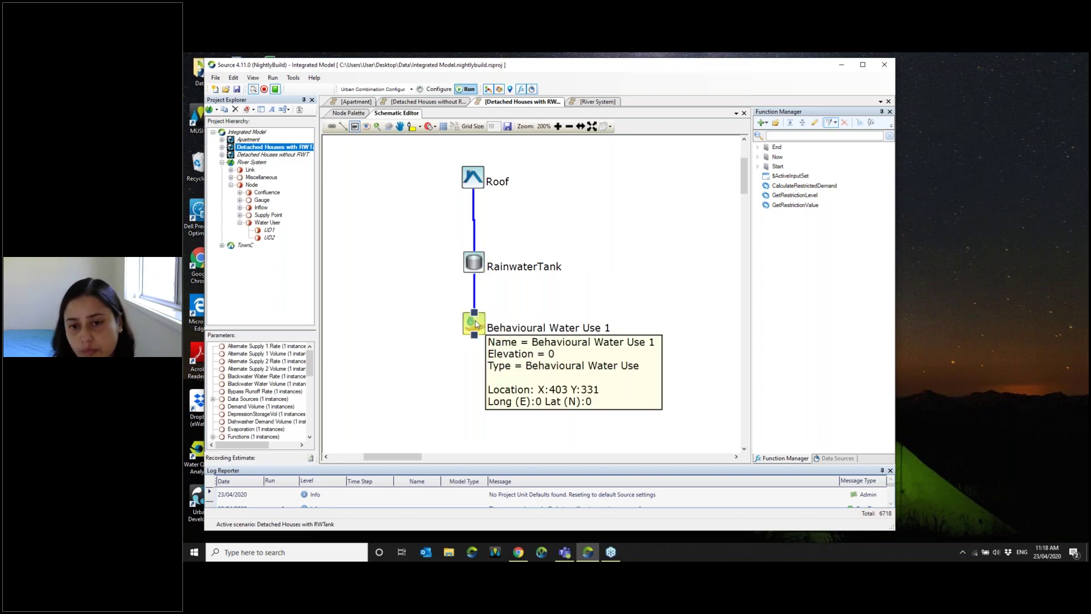
pyautogui.doubleClick(480, 324)
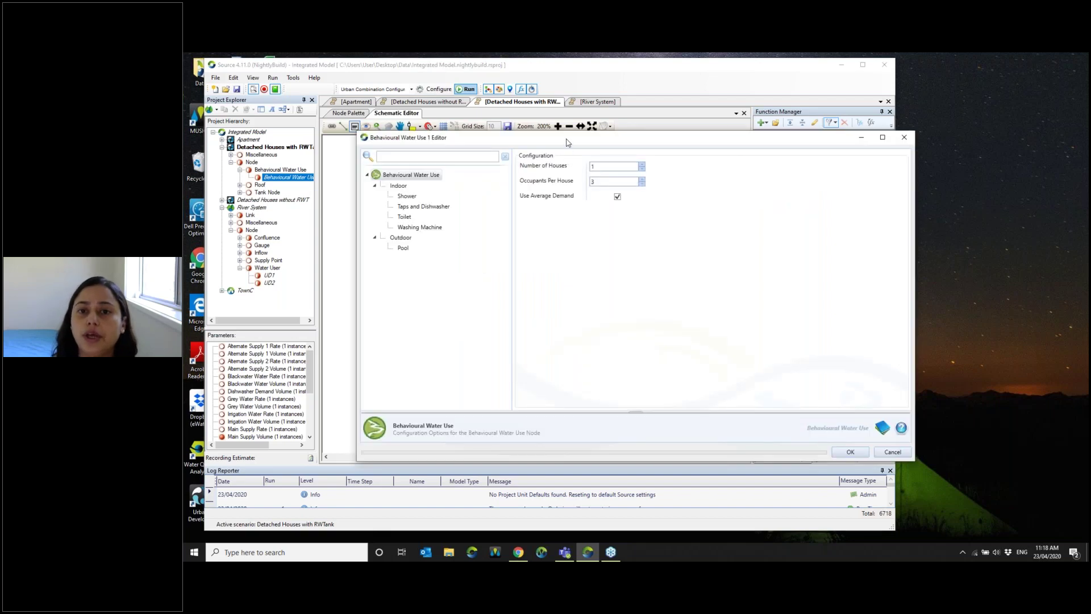
pyautogui.moveTo(567, 142); pyautogui.dragTo(551, 141)
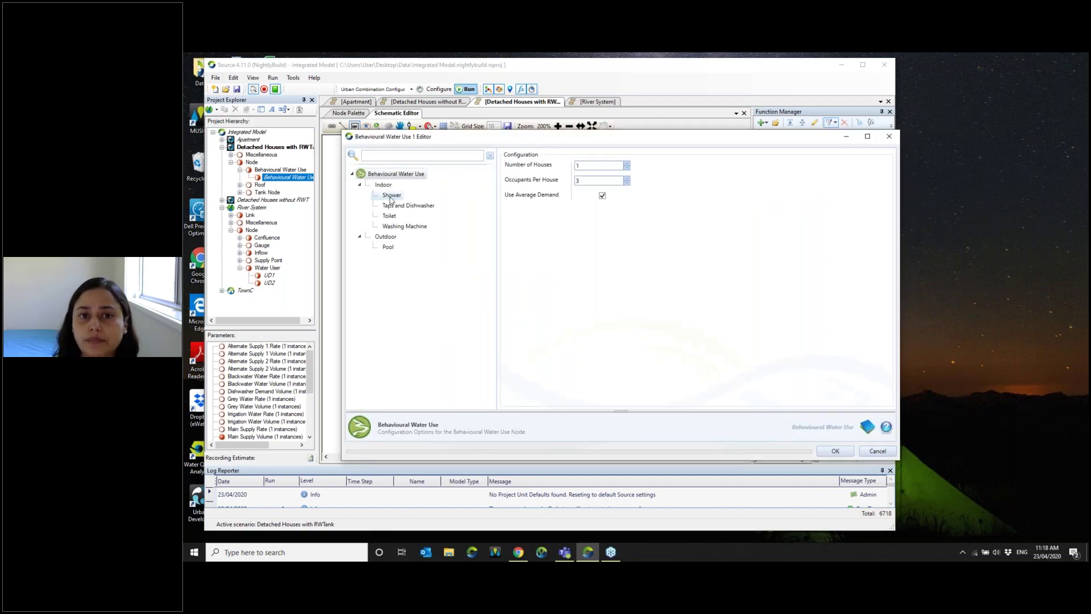
pyautogui.click(390, 196)
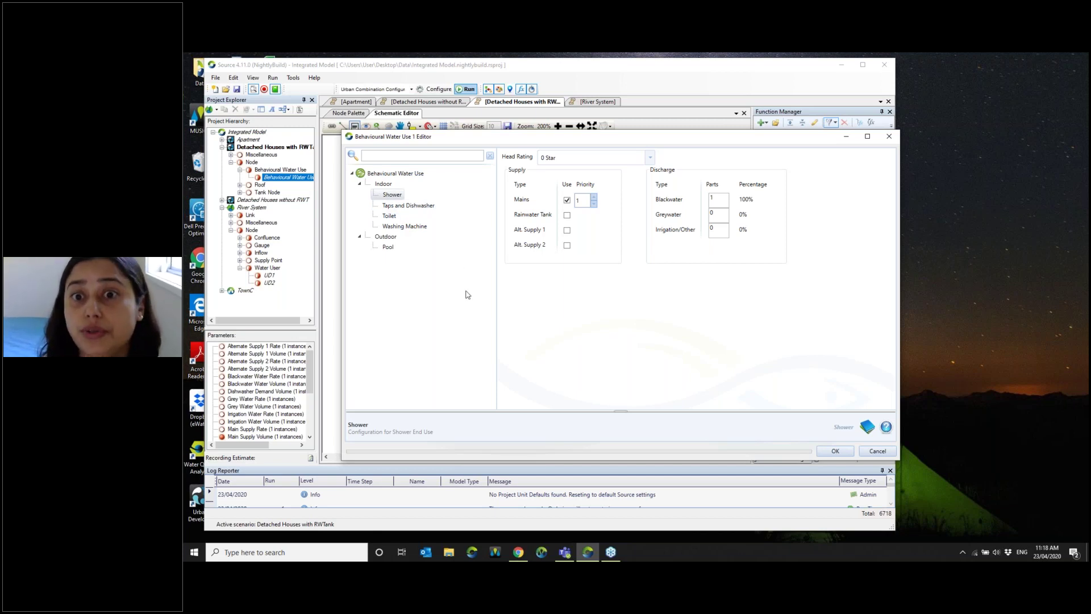
pyautogui.click(650, 157)
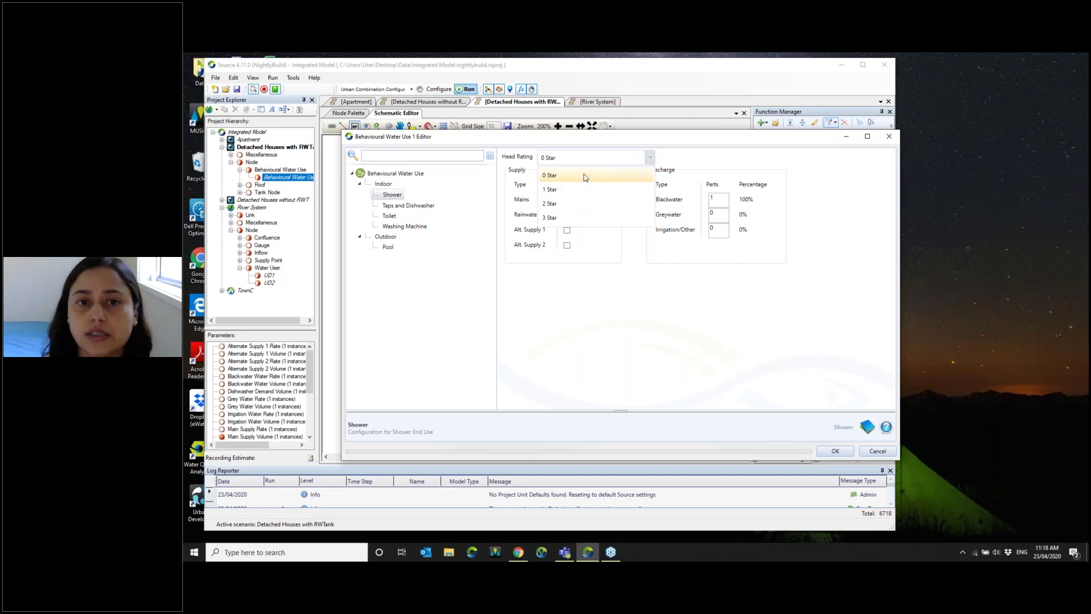
pyautogui.click(568, 229)
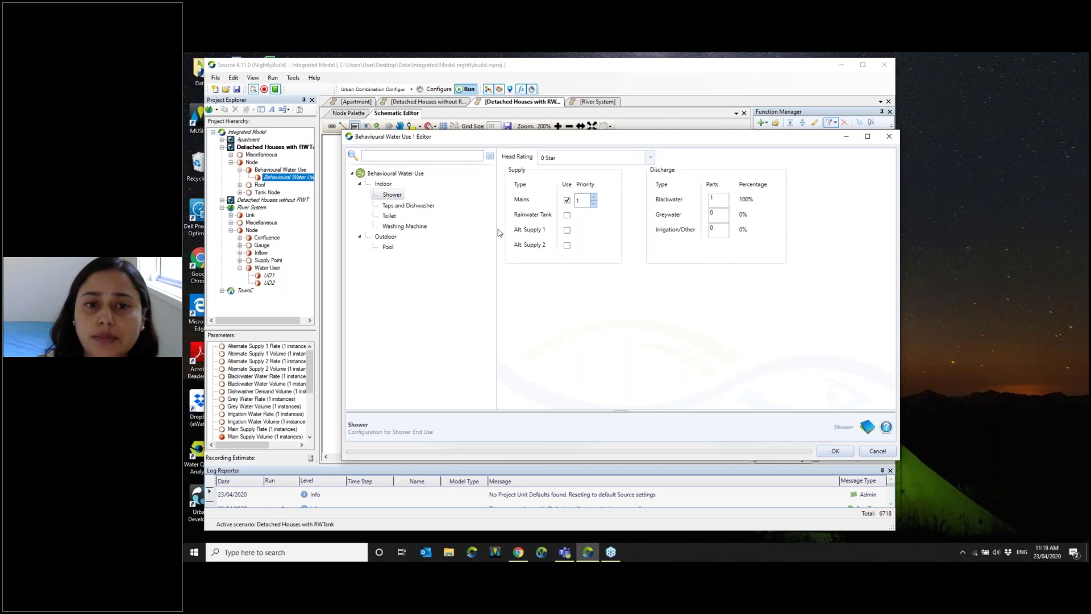
# - Examine the supply and discharge settings of the Toilet and Outdoor end uses, then close the node's editor
pyautogui.click(389, 215)
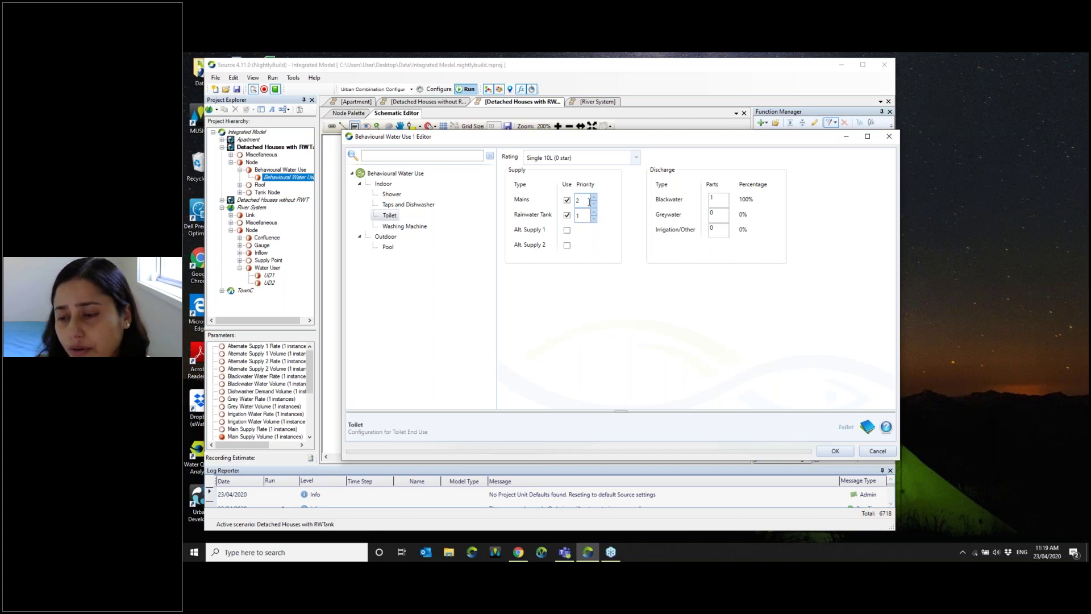
pyautogui.click(386, 237)
pyautogui.moveTo(686, 136); pyautogui.dragTo(668, 125)
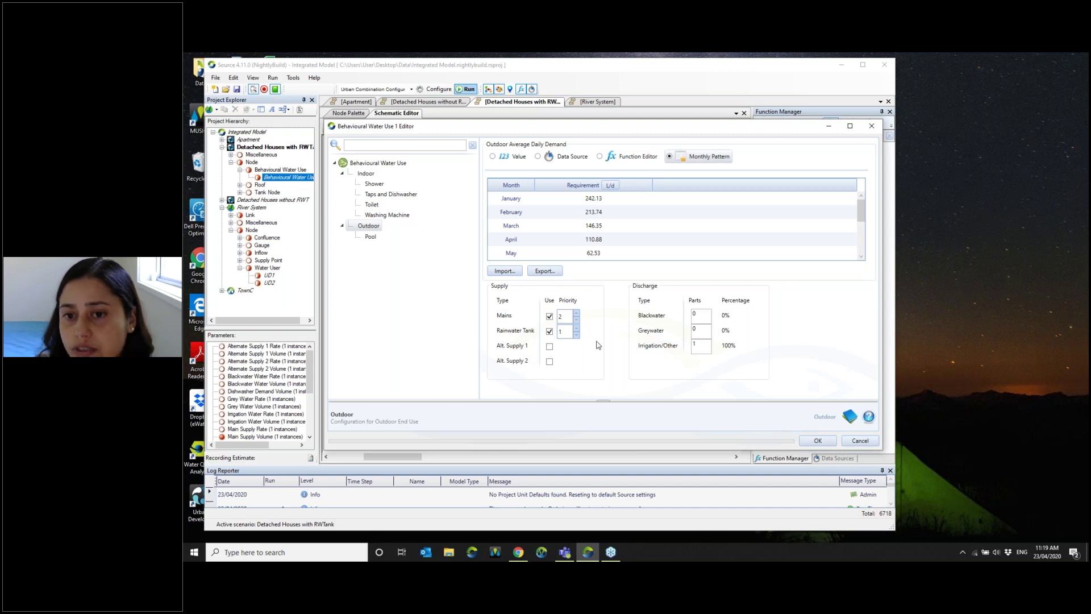
pyautogui.click(873, 133)
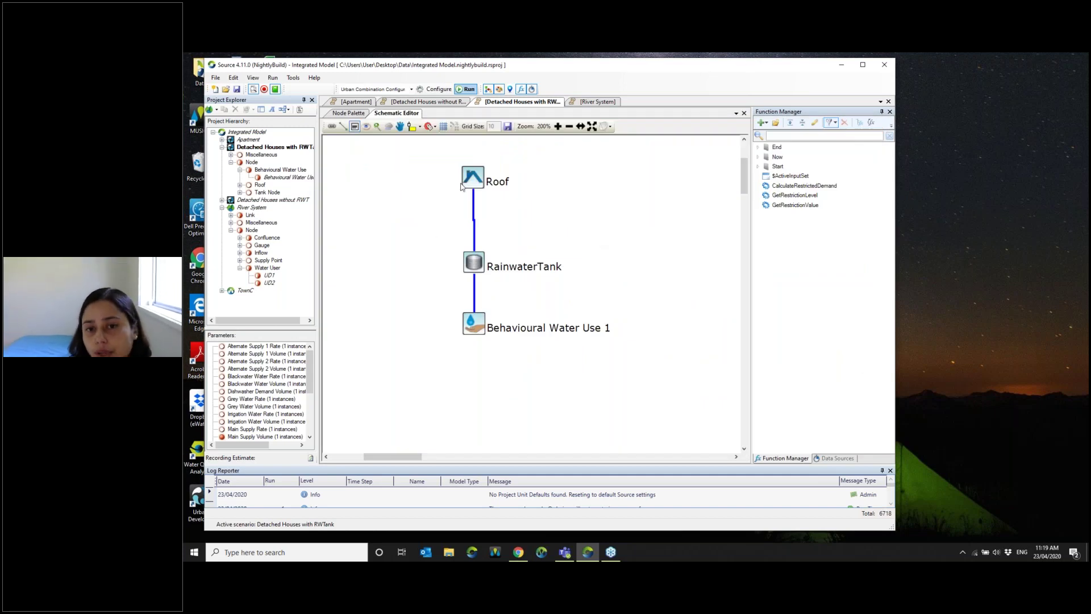
# - Open the Urban Developer Options and examine the Rainfall and Evaporation data sources under Climate Configuration
pyautogui.click(233, 78)
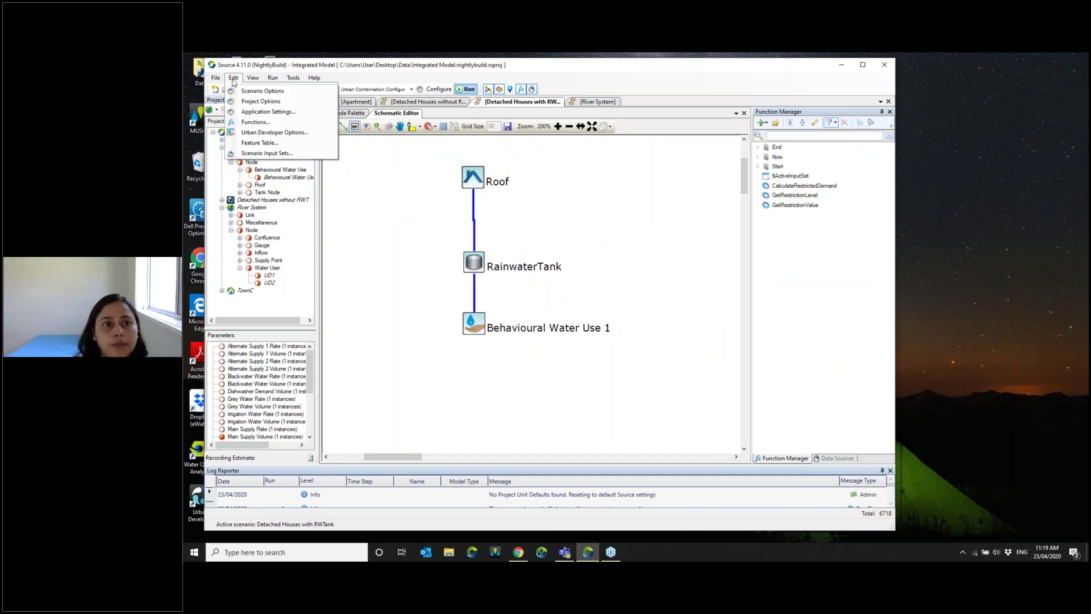
pyautogui.click(243, 135)
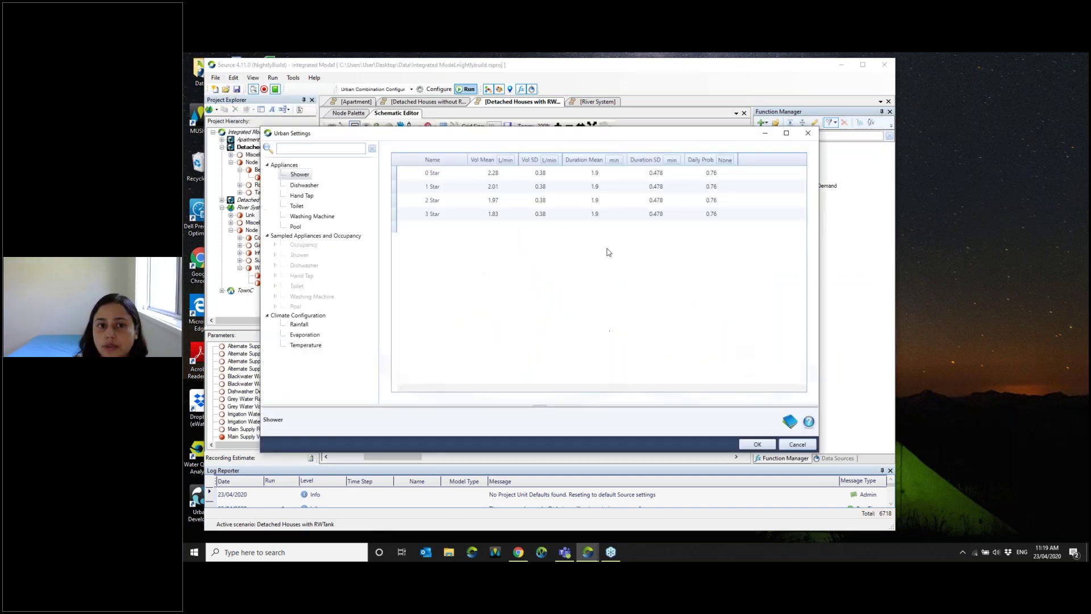
pyautogui.moveTo(422, 136); pyautogui.dragTo(445, 140)
pyautogui.click(326, 317)
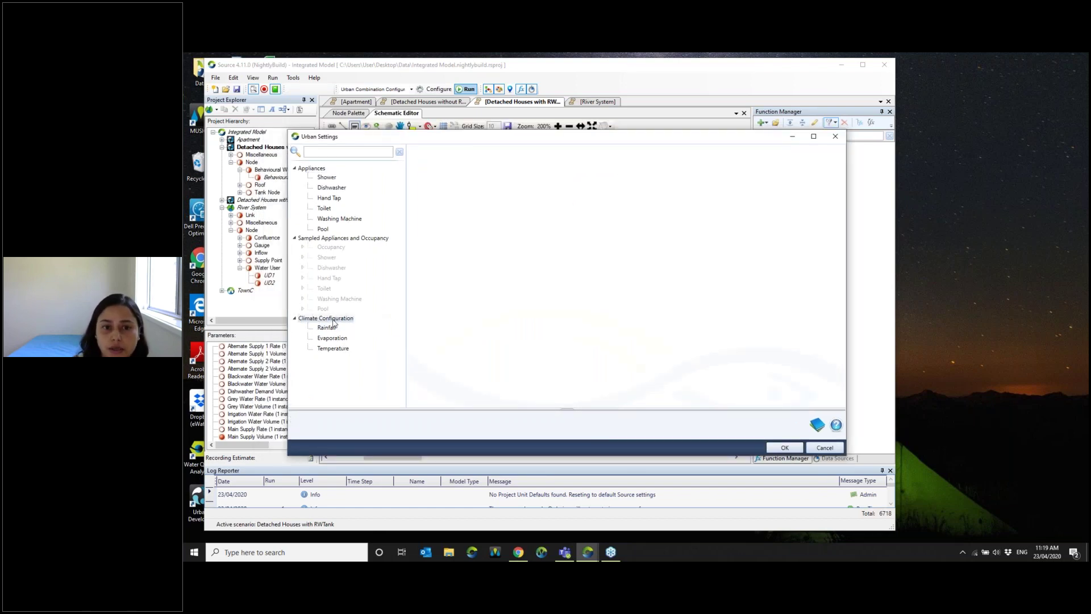
pyautogui.click(321, 329)
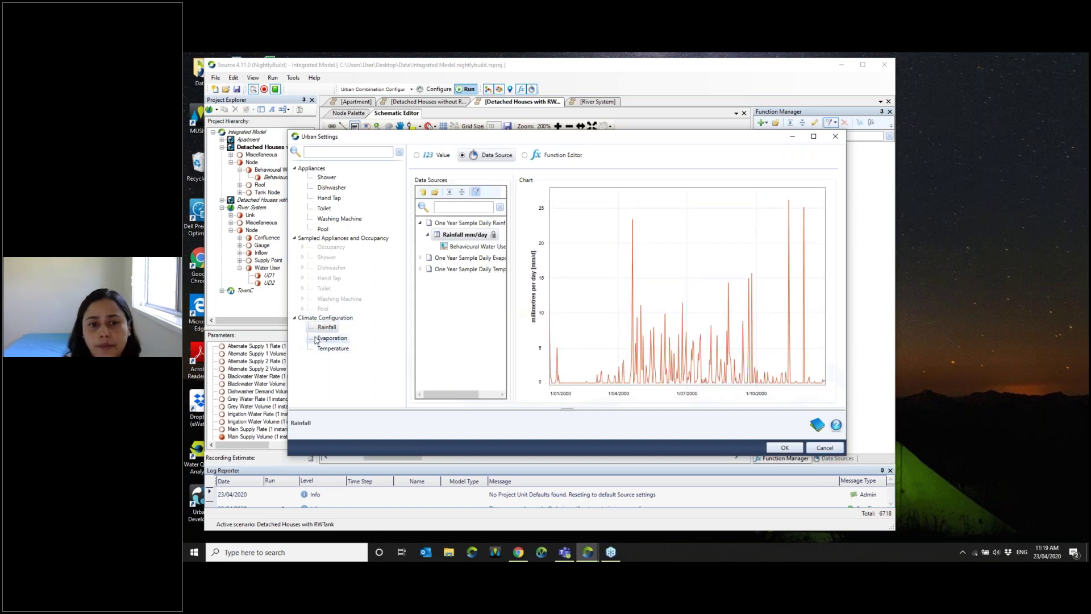
pyautogui.click(334, 338)
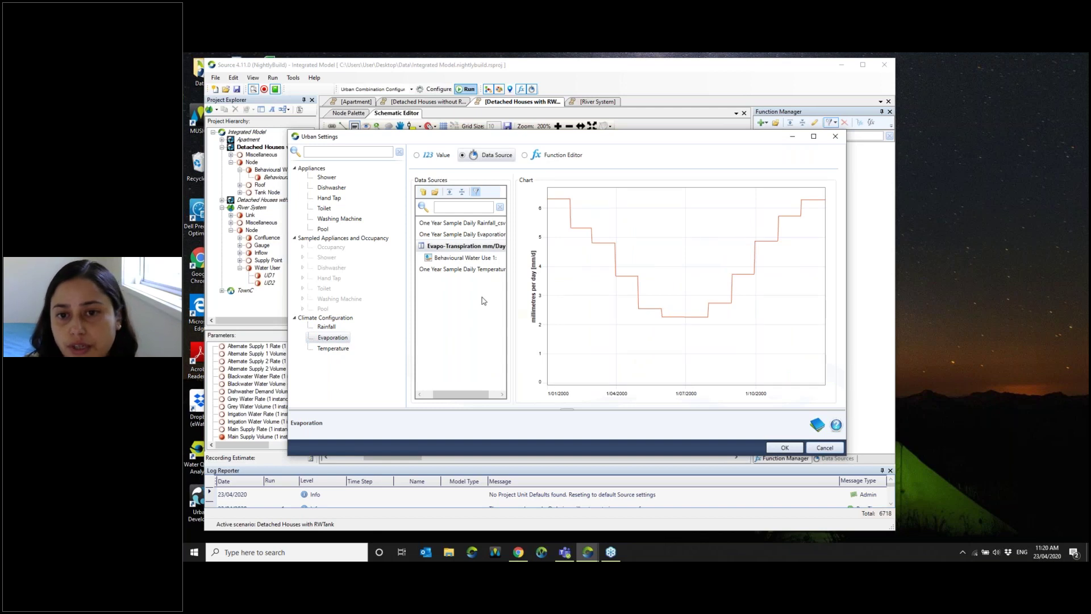
# - Examine the Shower appliance's star ratings in Urban Settings, including the 3 Star row's Vol Mean value
pyautogui.click(327, 178)
pyautogui.moveTo(409, 137); pyautogui.dragTo(426, 128)
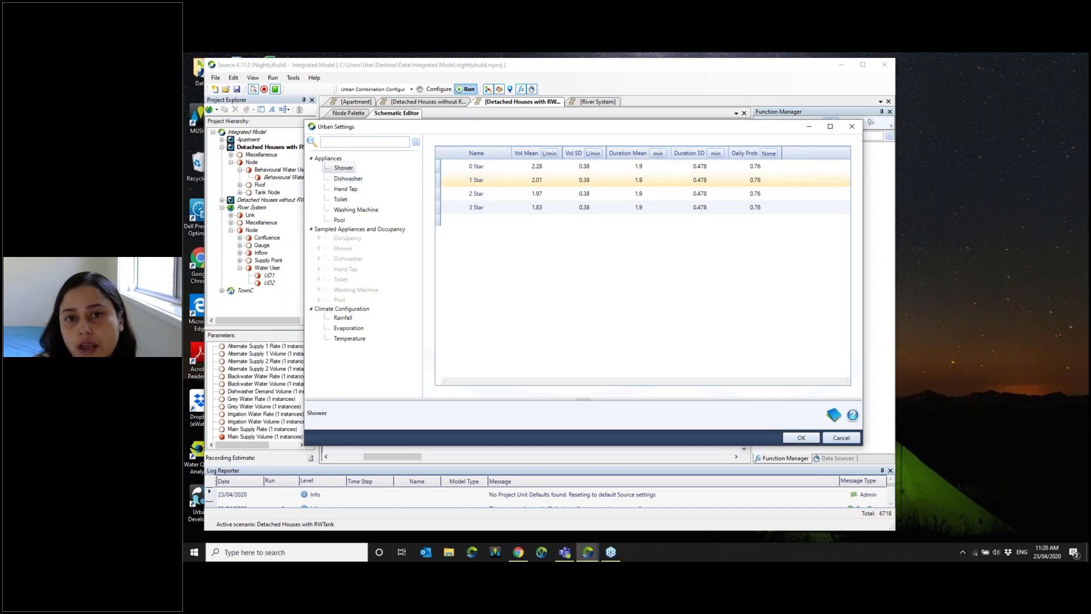
pyautogui.click(476, 219)
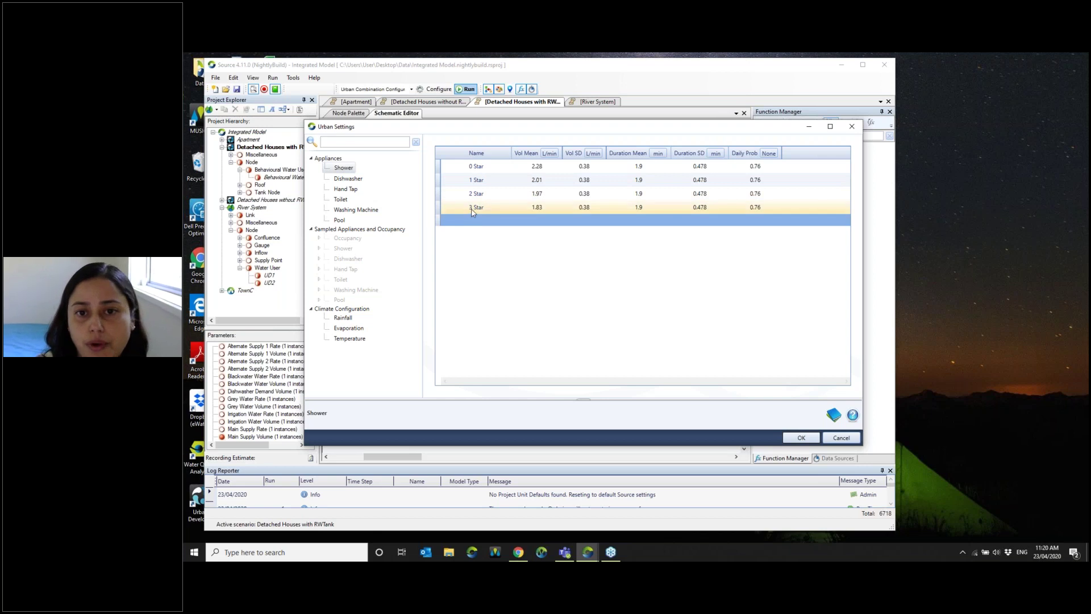
pyautogui.click(473, 208)
pyautogui.click(538, 208)
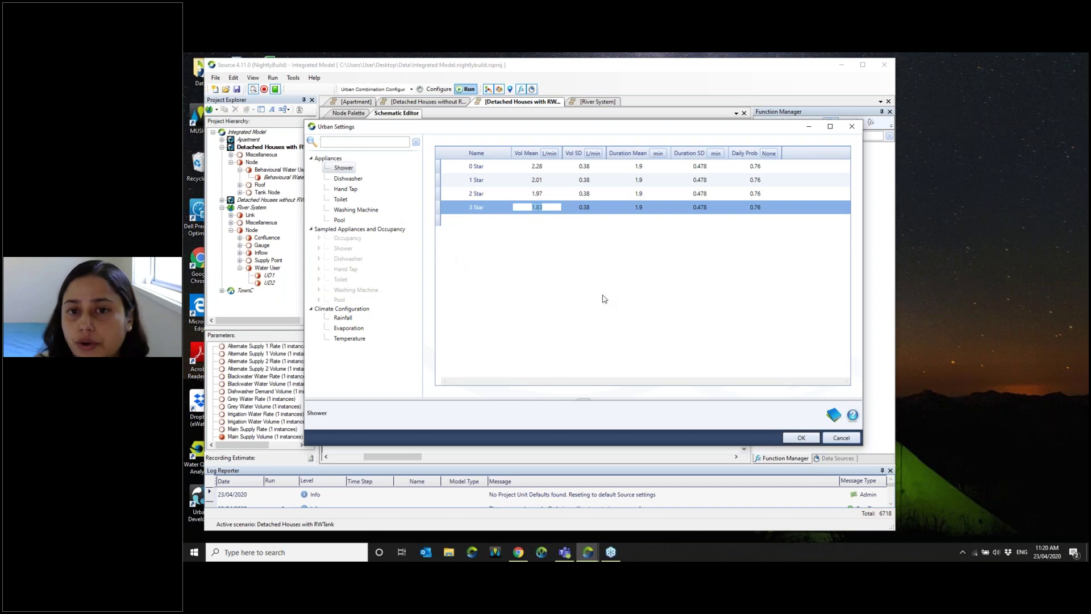
# - Review the Dishwasher, Hand Tap, Toilet, Washing Machine and Pool appliance tables, then close Urban Settings
pyautogui.click(354, 179)
pyautogui.click(348, 189)
pyautogui.click(342, 199)
pyautogui.click(354, 210)
pyautogui.click(341, 221)
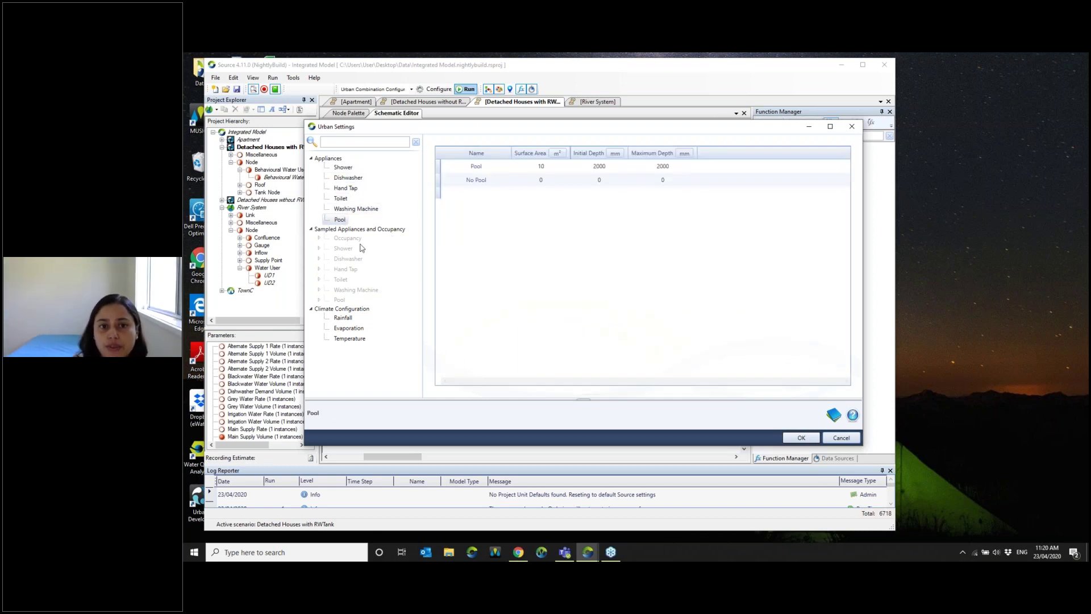
pyautogui.click(855, 130)
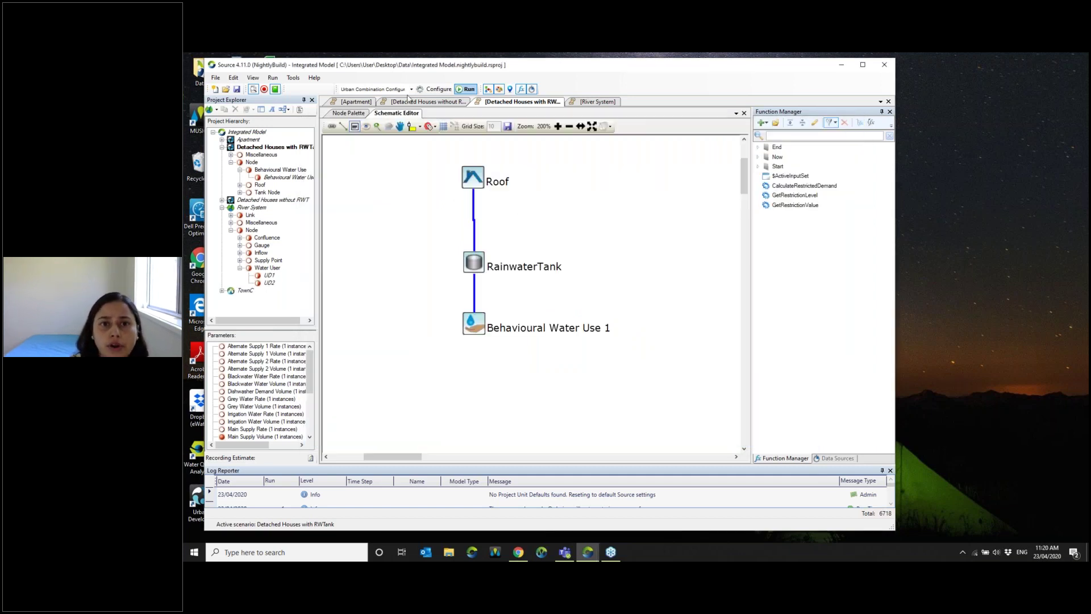
# - Examine the Urban Combination Configuration run settings and the list of available run configurations without changing them
pyautogui.click(435, 89)
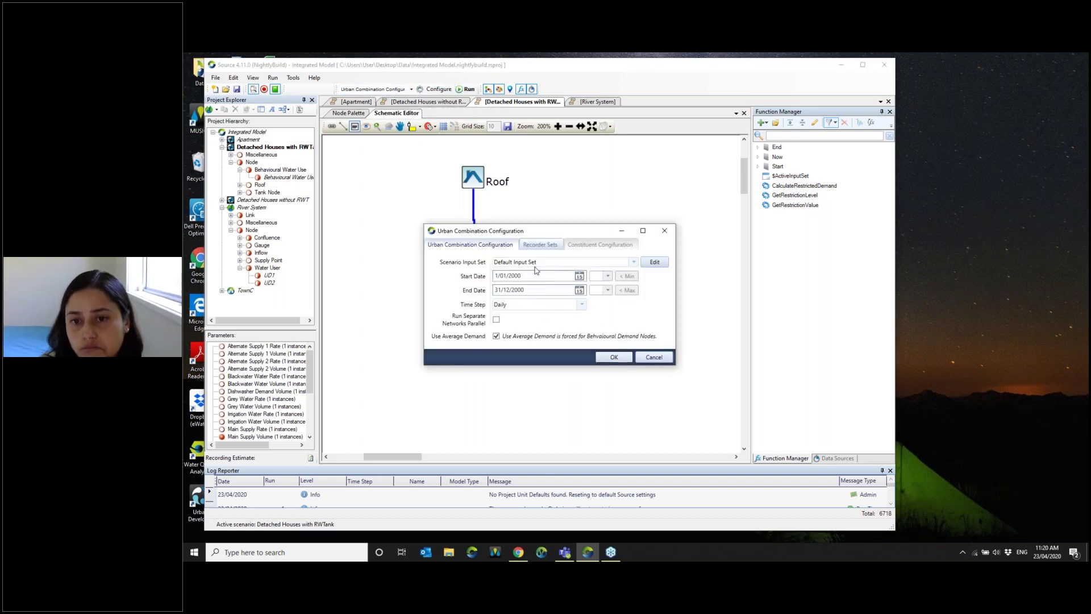
pyautogui.click(654, 357)
pyautogui.click(411, 89)
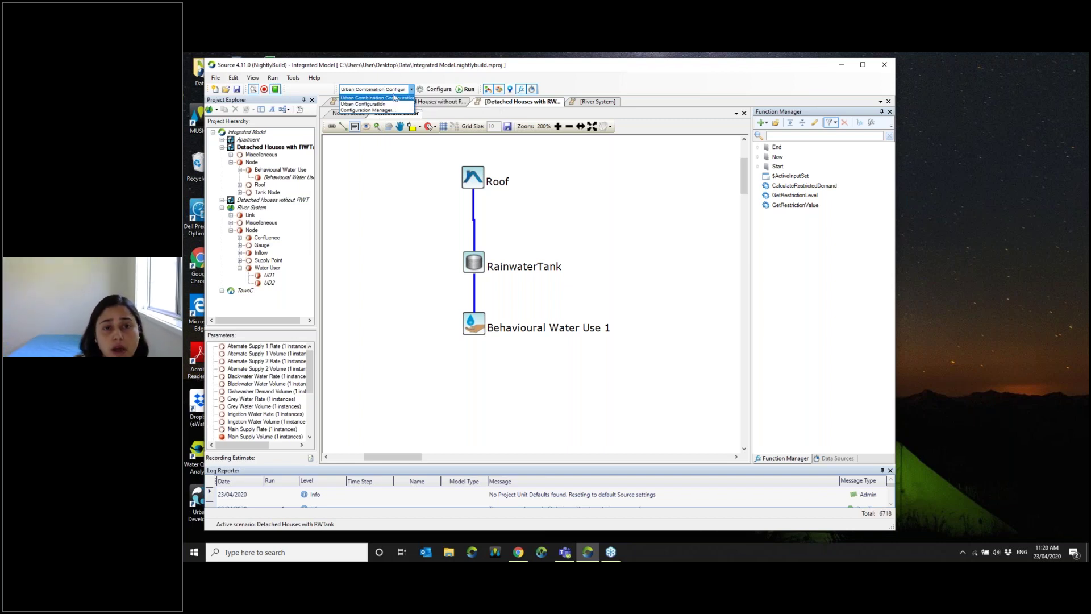
pyautogui.click(568, 199)
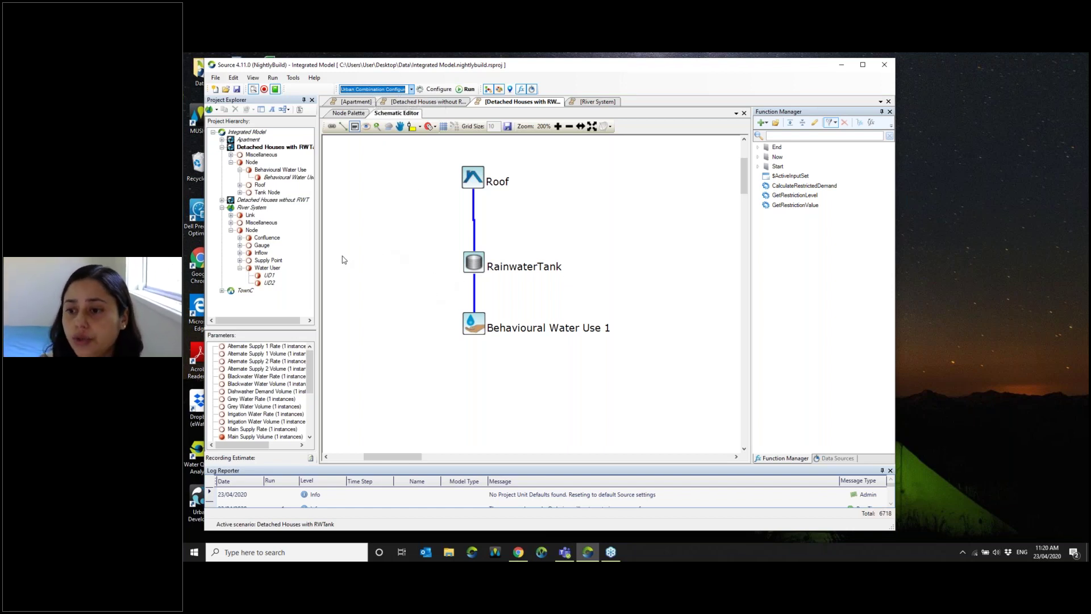
# - Examine the Shower end use settings of the Behavioural Water Use 1 node, then close its editor
pyautogui.rightClick(495, 332)
pyautogui.click(503, 332)
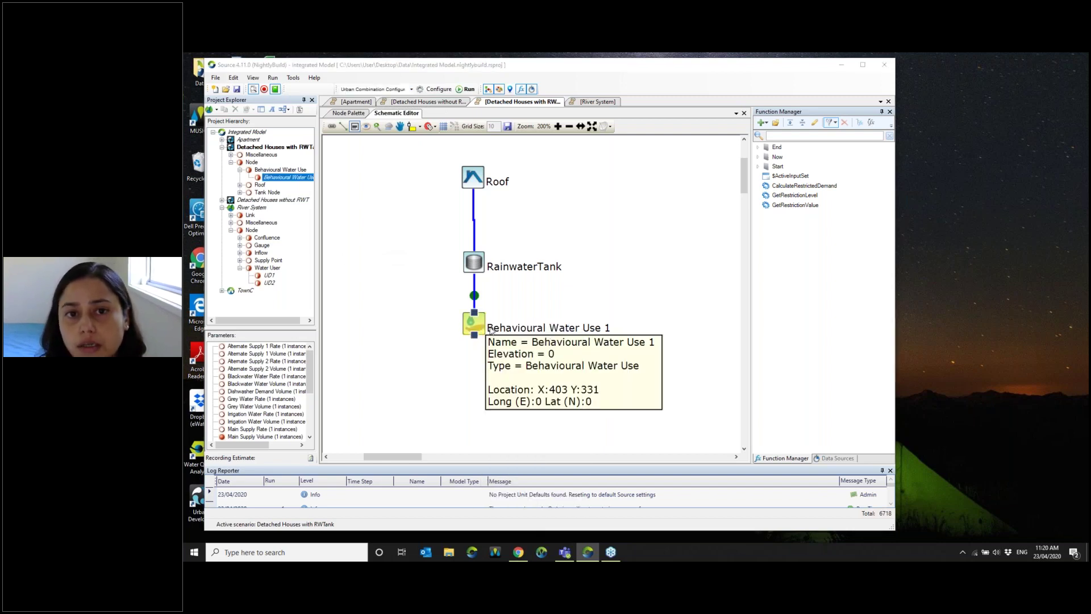
pyautogui.click(407, 196)
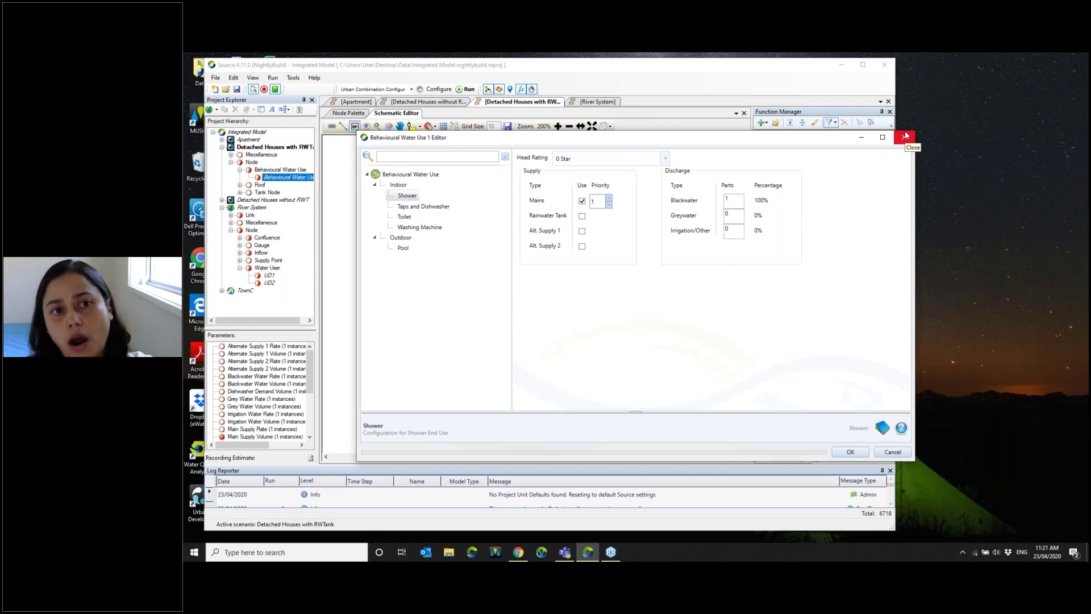
pyautogui.click(905, 138)
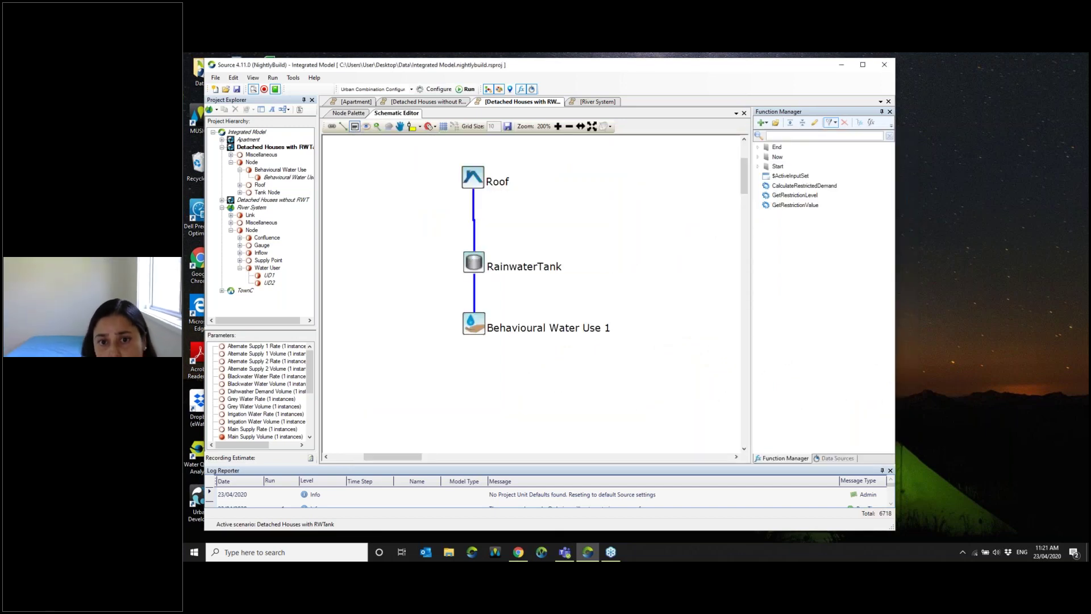
# - Examine the Roof node's configuration, including its Roof Area, then close its editor
pyautogui.click(471, 177)
pyautogui.doubleClick(471, 176)
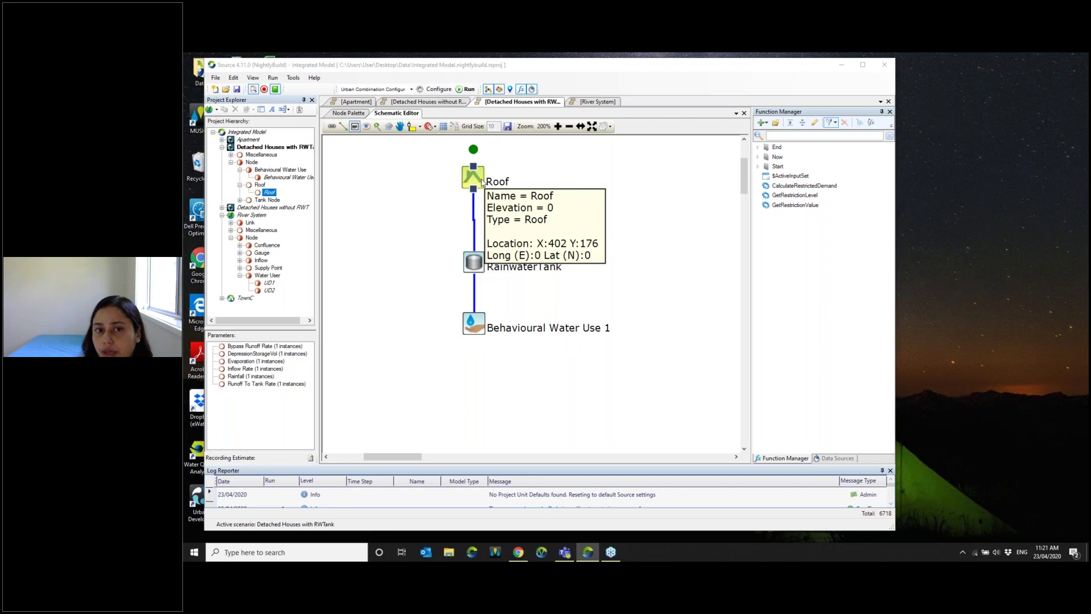
pyautogui.click(631, 167)
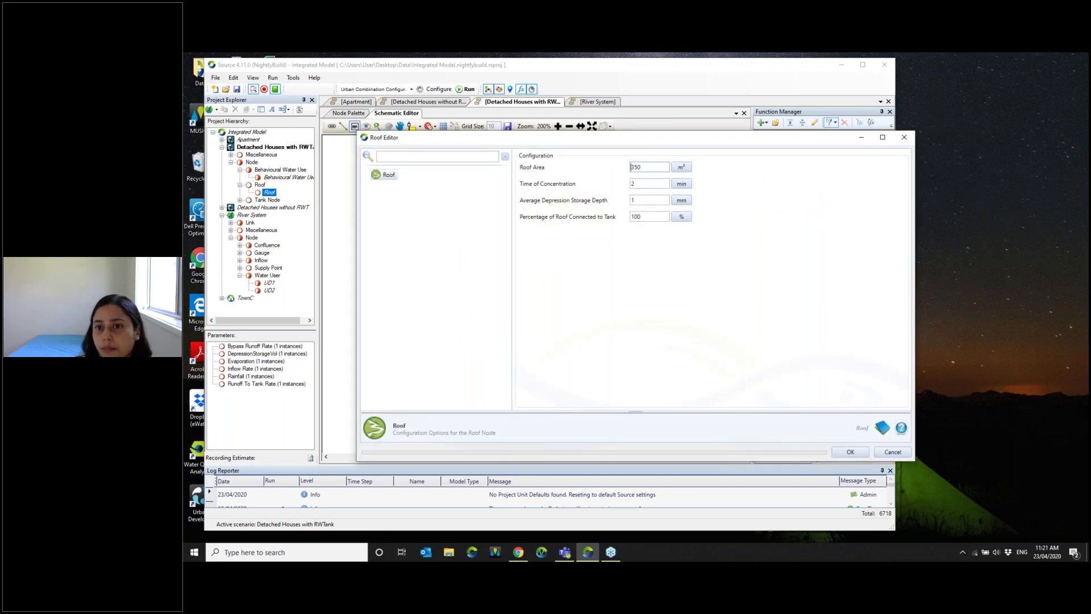
pyautogui.click(904, 138)
# - Review the RainwaterTank node's dimensions, external topup, first flush and overflow settings, then close its editor
pyautogui.rightClick(483, 259)
pyautogui.click(500, 264)
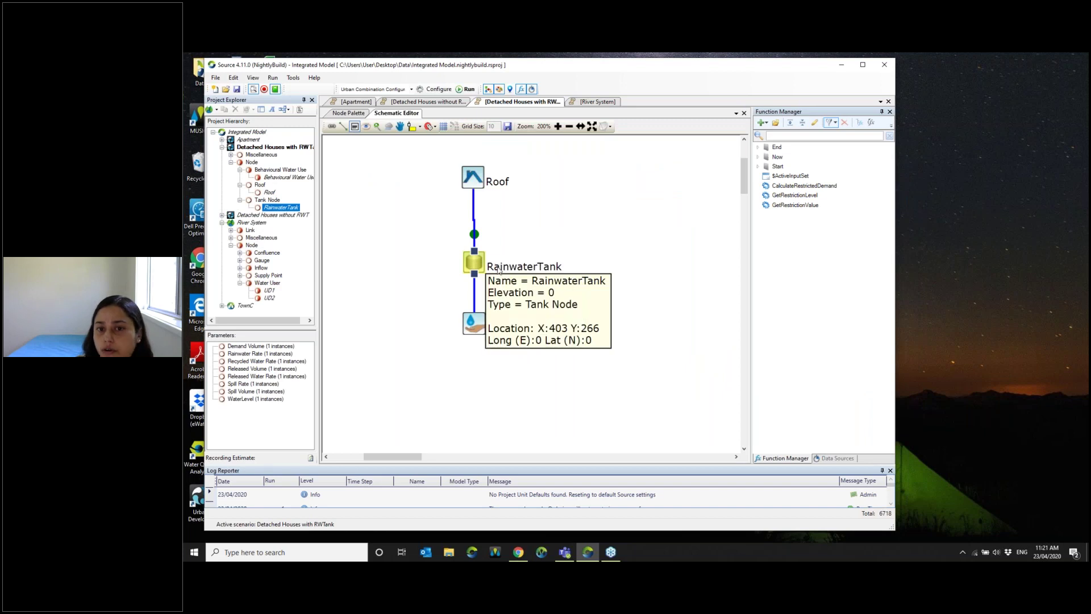
pyautogui.click(408, 196)
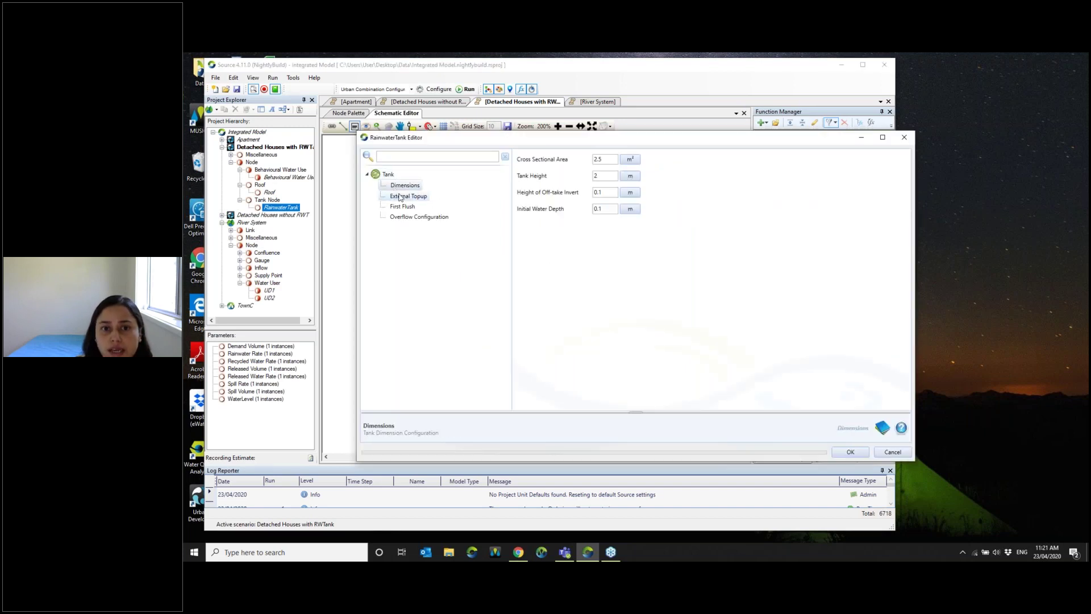
pyautogui.click(401, 206)
pyautogui.click(419, 216)
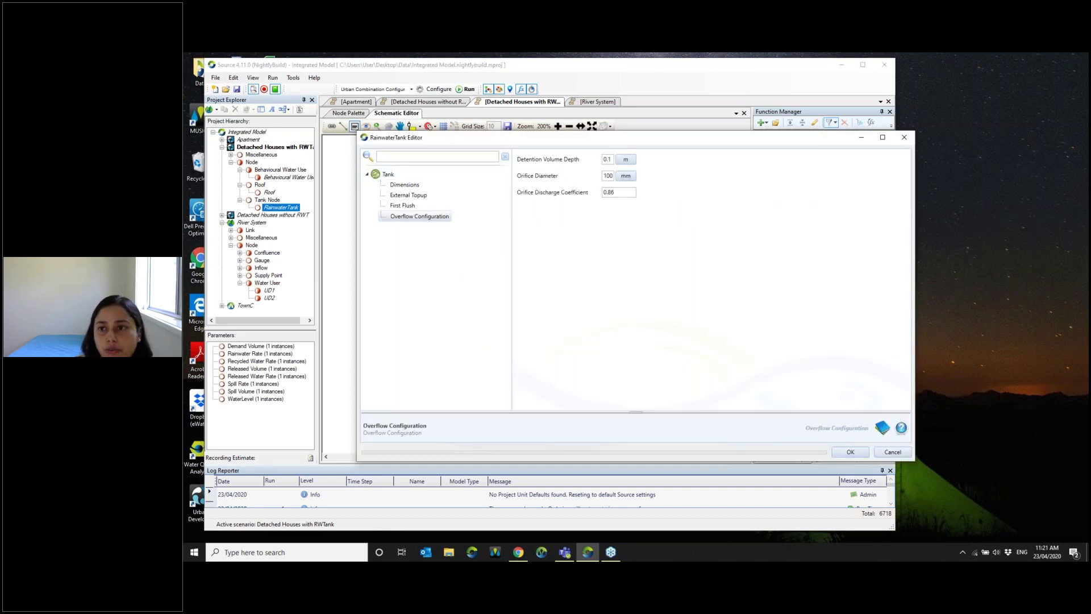
pyautogui.click(903, 138)
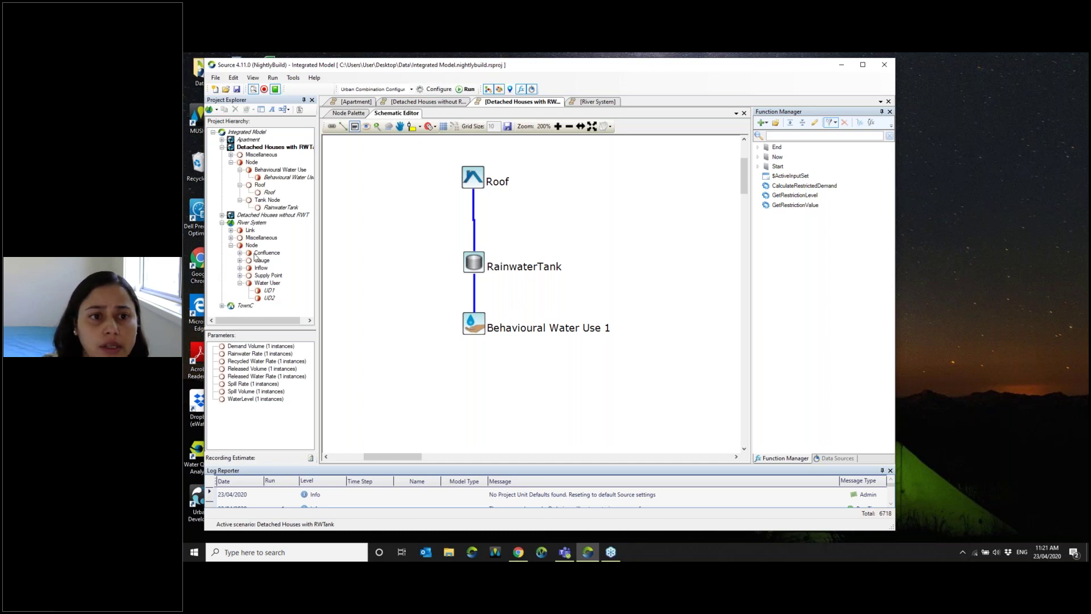
# - Switch to the River System scenario, open the UD1 water user's editor and expand its Urban Demand model
pyautogui.doubleClick(245, 223)
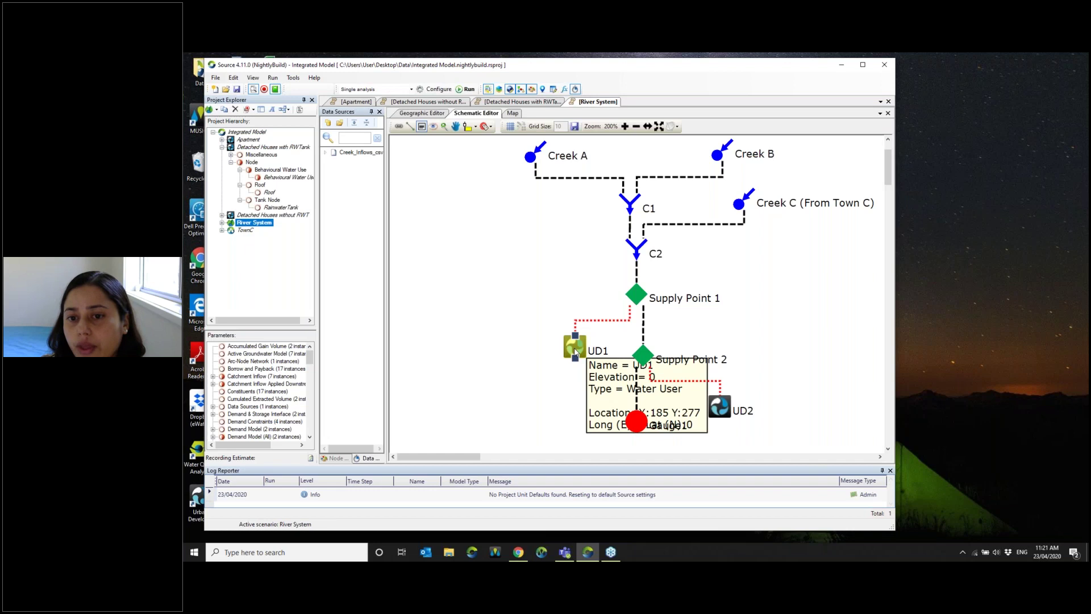
pyautogui.rightClick(574, 352)
pyautogui.click(427, 405)
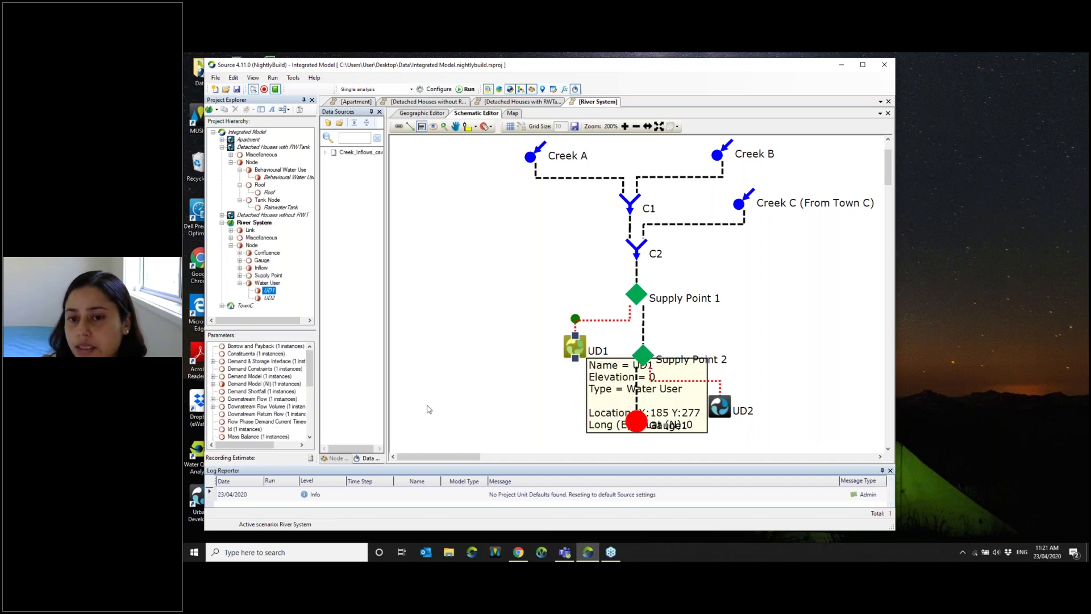
pyautogui.doubleClick(573, 357)
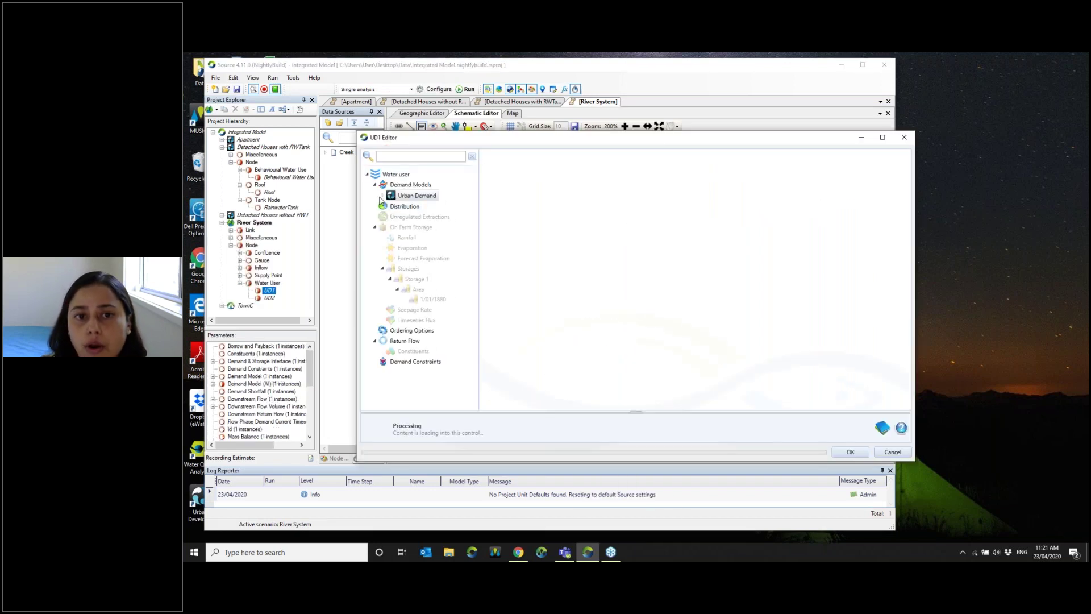
pyautogui.click(383, 196)
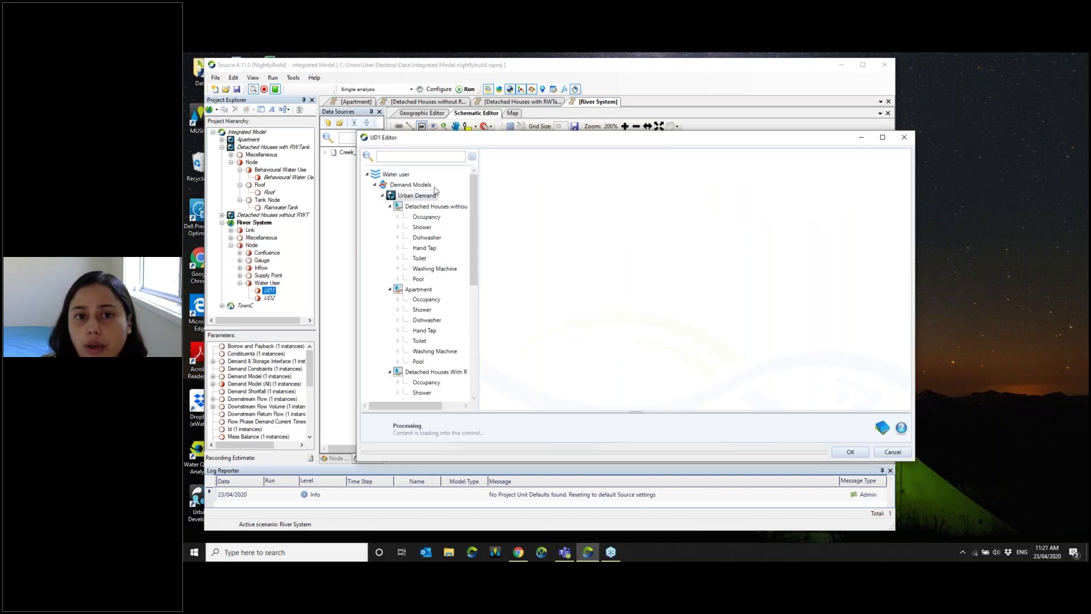
# - Add an Urban Behavioural Demand model to UD1 and enable Use Scenario Results for the new Configuration #1
pyautogui.rightClick(407, 188)
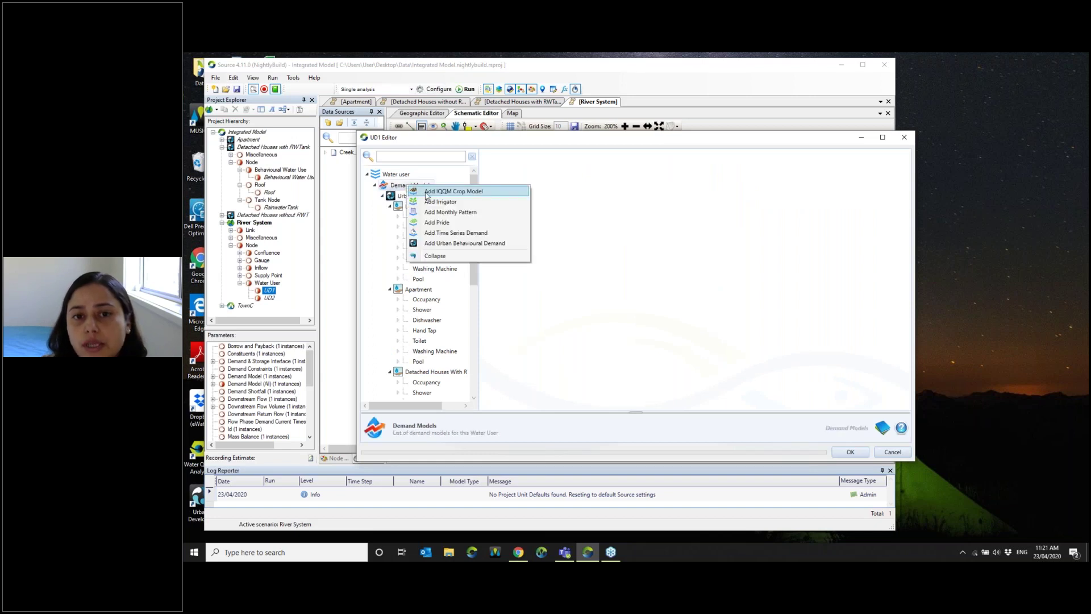
pyautogui.click(453, 243)
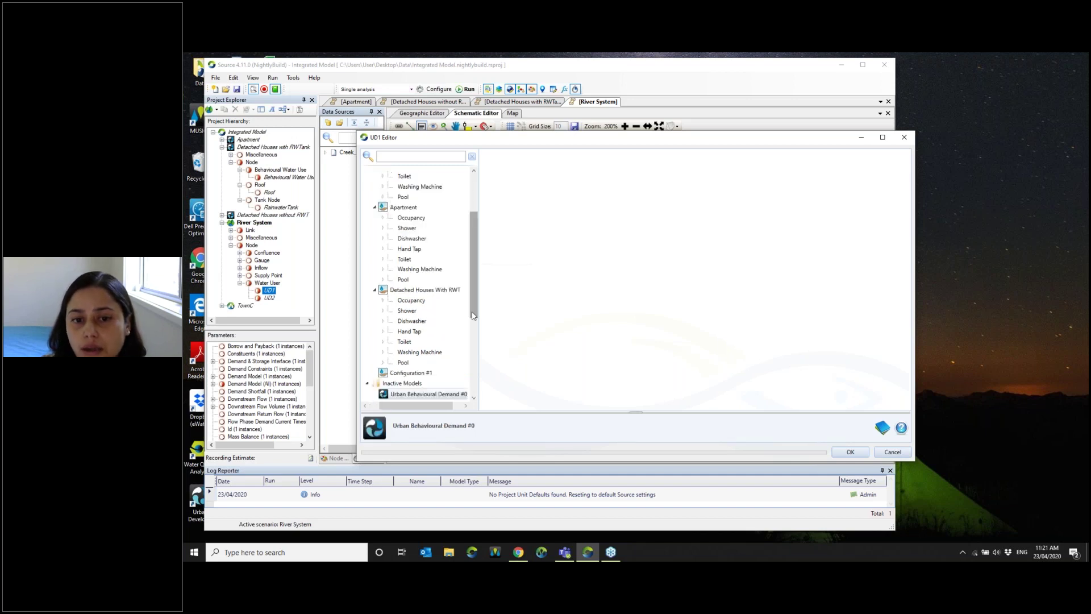
pyautogui.click(416, 373)
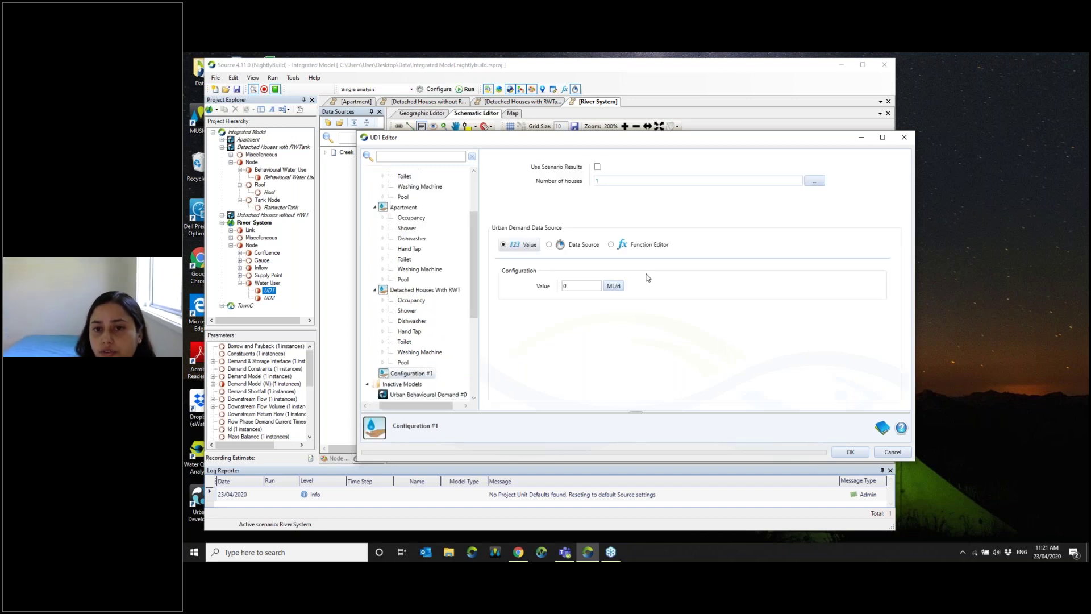
pyautogui.click(598, 167)
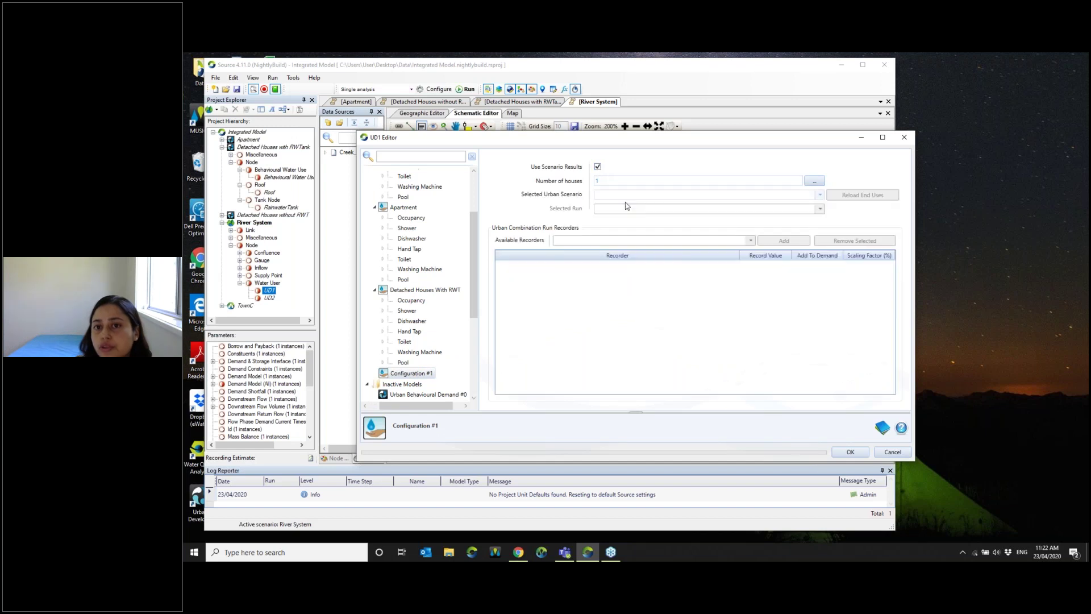
# - Link Configuration #1 to the Detached Houses with RWTank scenario and add the Behavioural Water Use 1 Main Supply Volume recorder
pyautogui.click(819, 196)
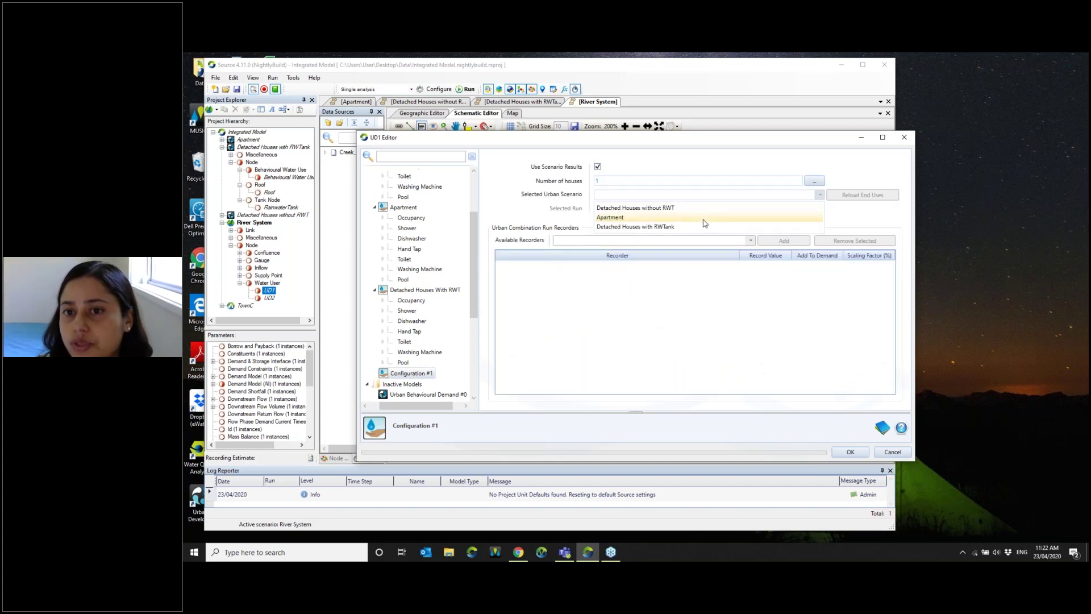
pyautogui.click(651, 227)
pyautogui.click(821, 228)
pyautogui.click(820, 229)
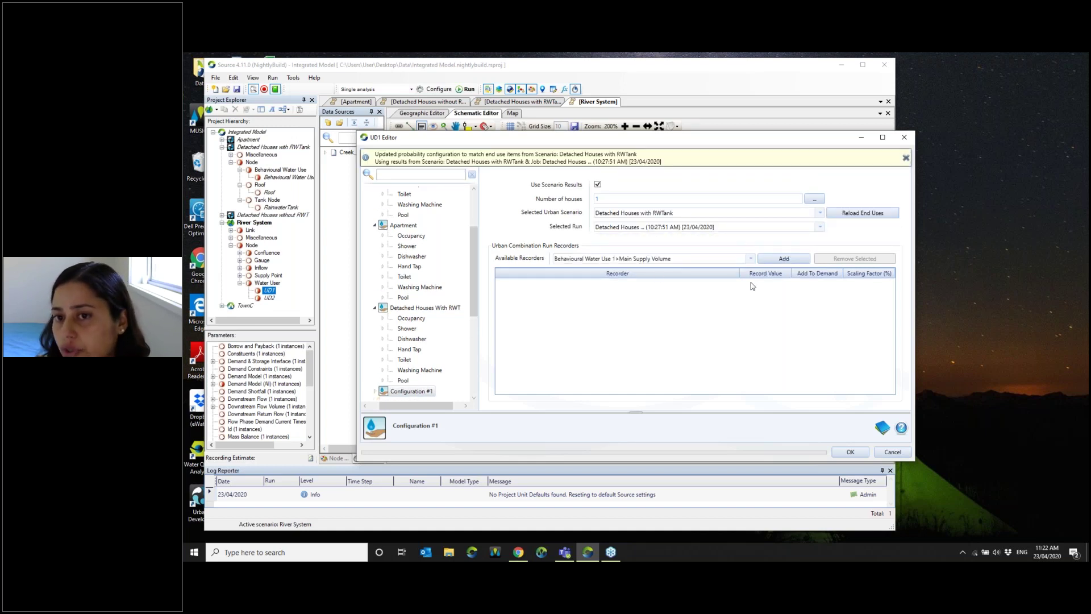
pyautogui.click(783, 258)
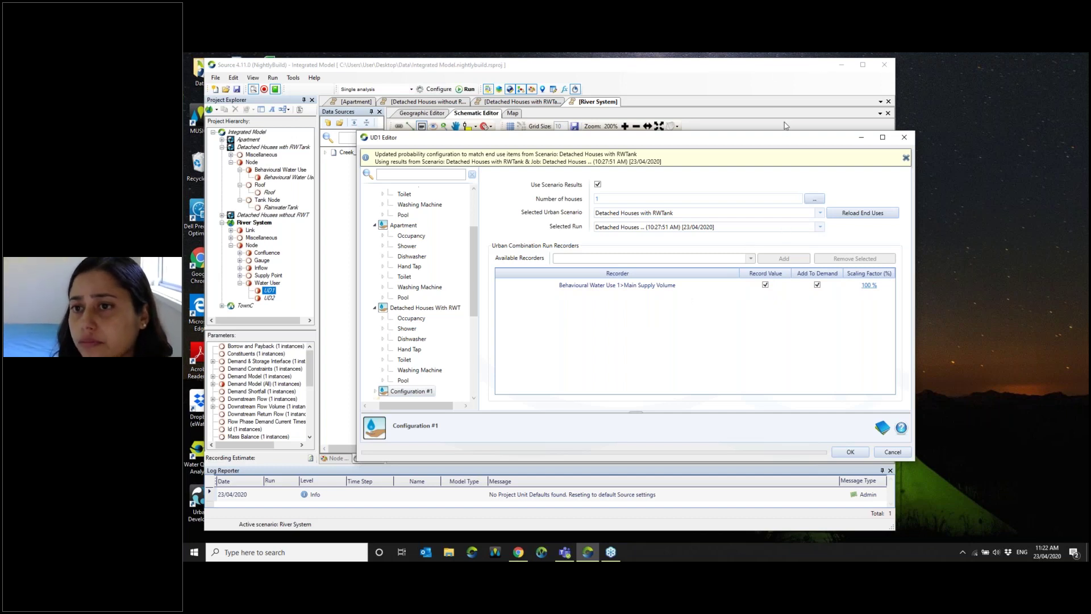
# - Examine the Value, Data Source and Function Editor options for the number of houses, then cancel UD1's editor
pyautogui.moveTo(770, 139); pyautogui.dragTo(734, 121)
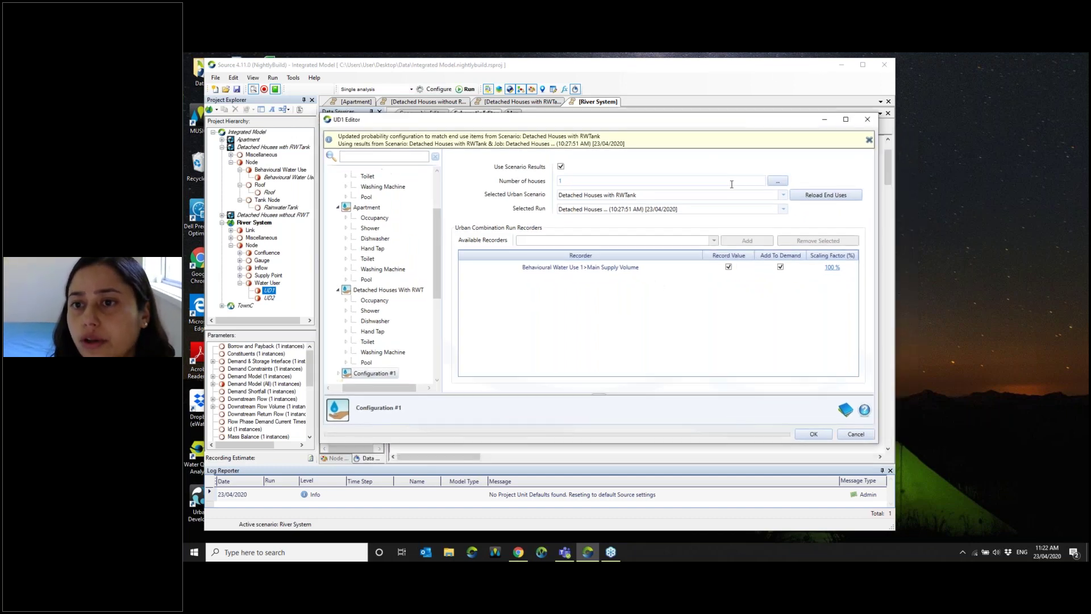
pyautogui.click(777, 181)
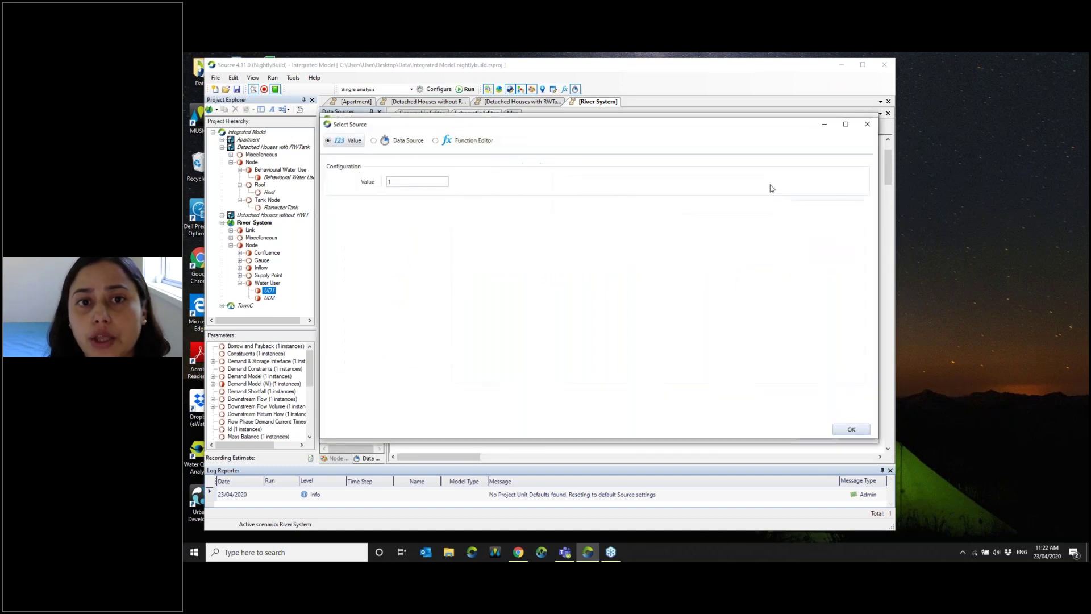
pyautogui.click(401, 143)
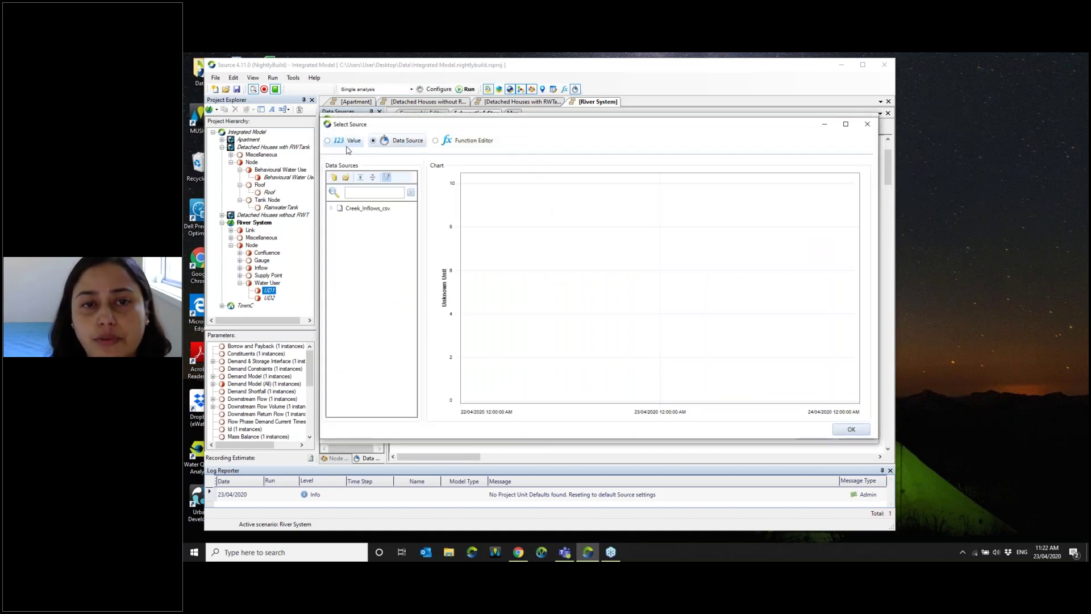
pyautogui.click(461, 142)
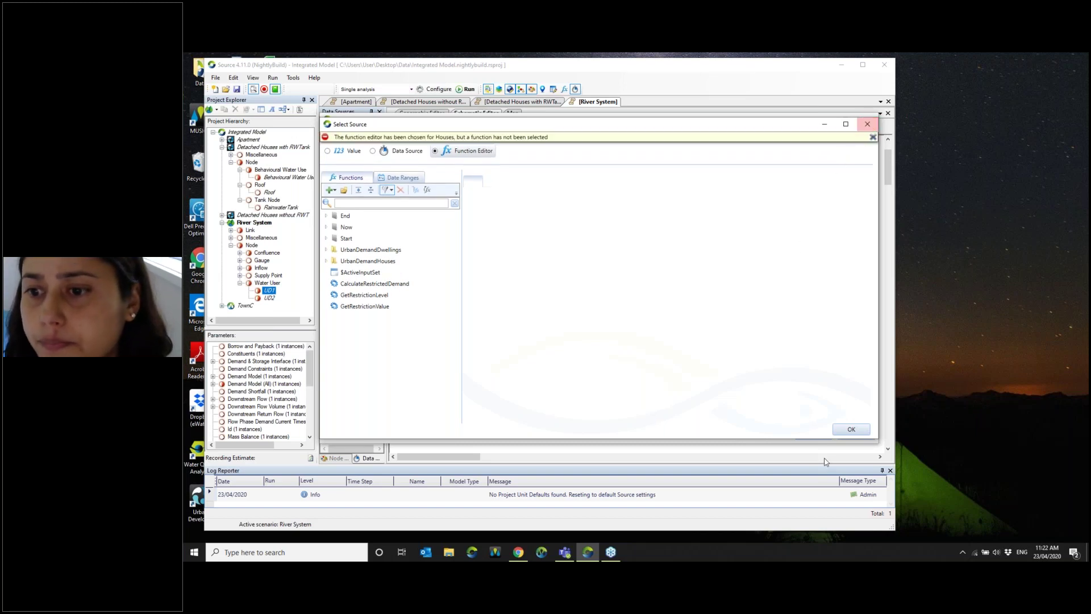
pyautogui.click(345, 151)
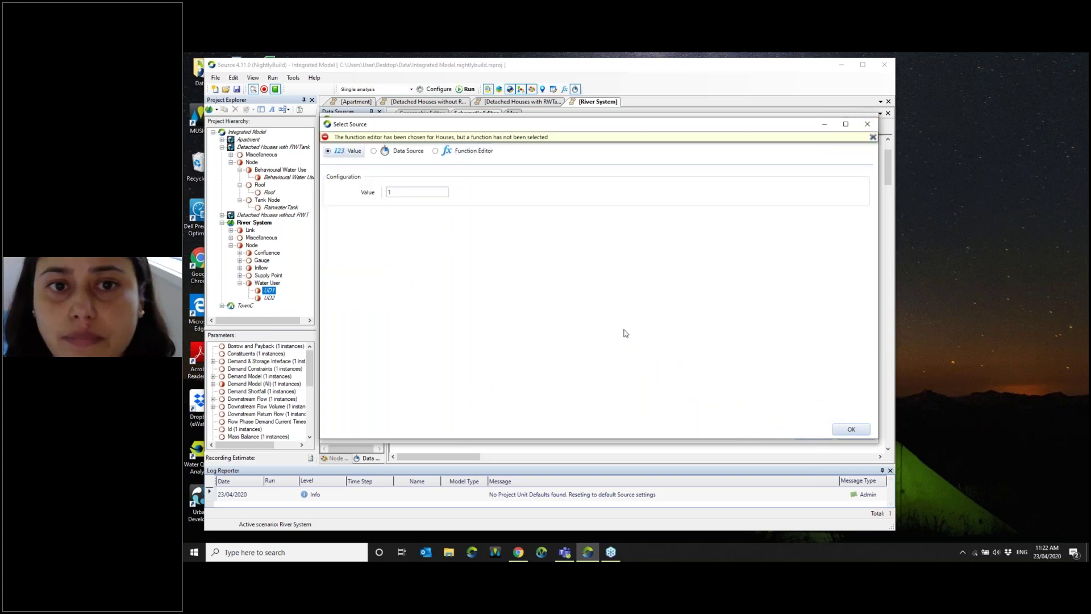
pyautogui.click(854, 433)
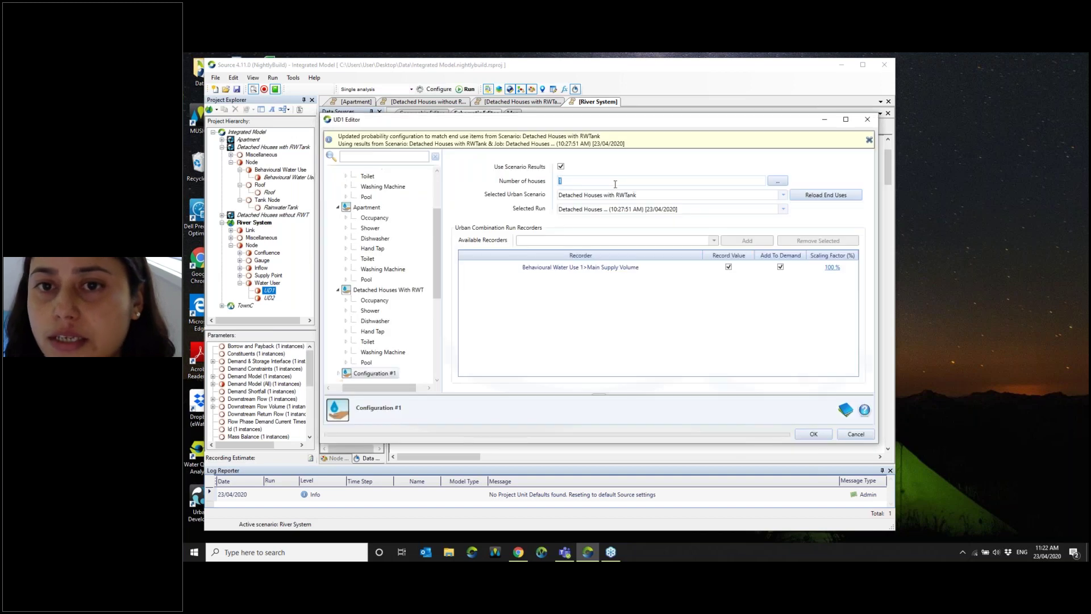
pyautogui.scroll(3, 436, 247)
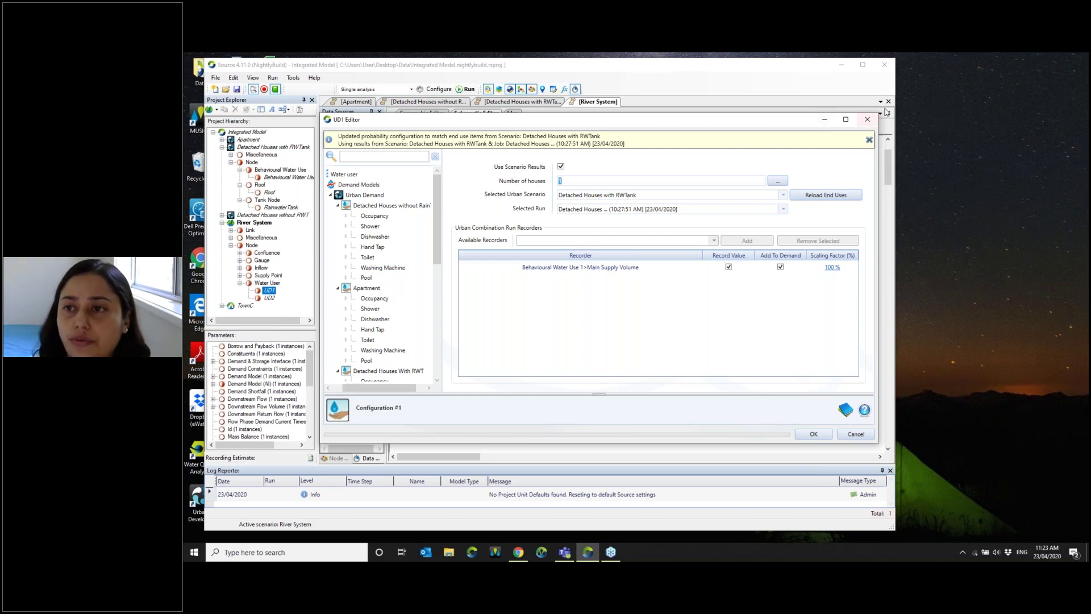
pyautogui.moveTo(767, 116); pyautogui.dragTo(721, 73)
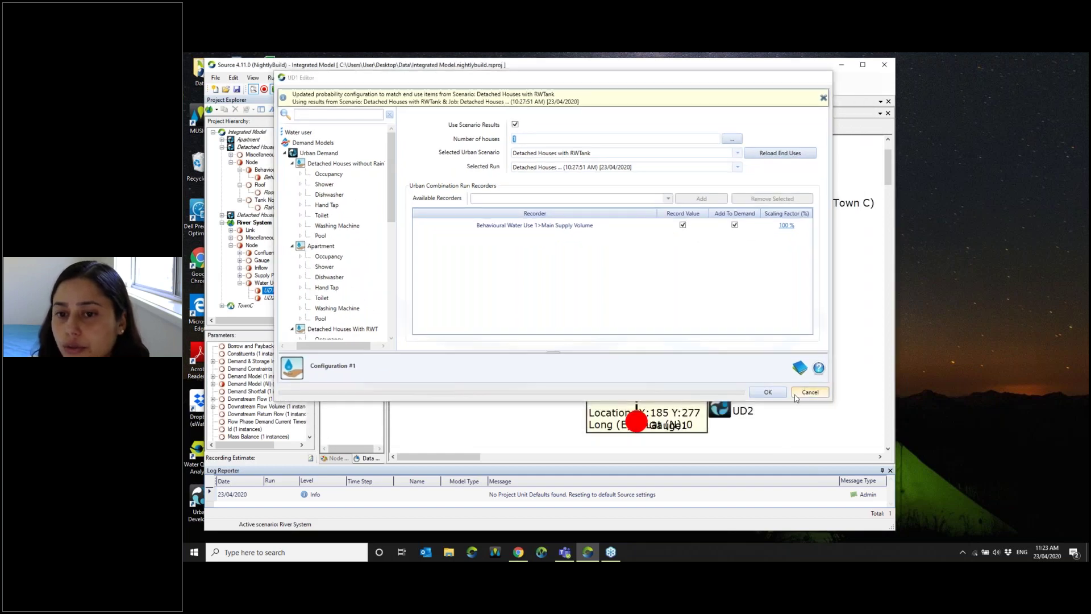
pyautogui.click(810, 392)
pyautogui.click(515, 387)
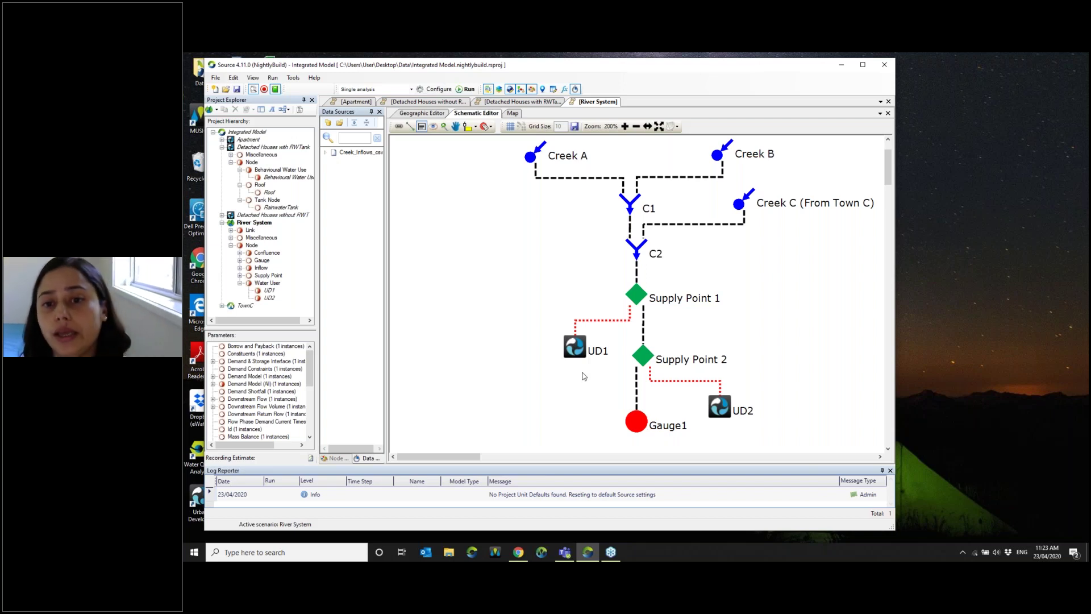
pyautogui.click(566, 352)
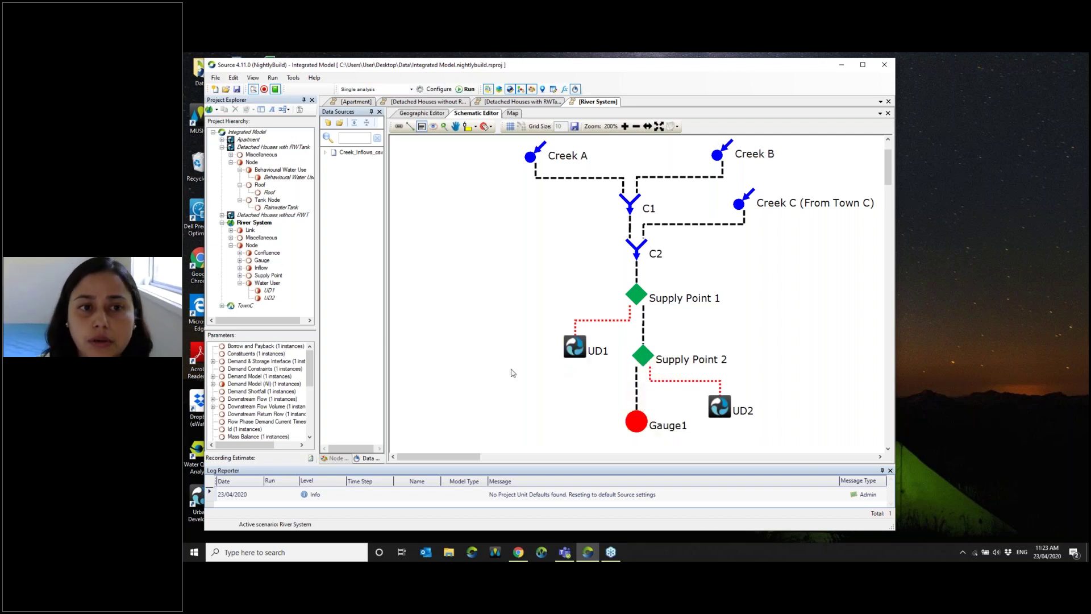
pyautogui.moveTo(576, 353)
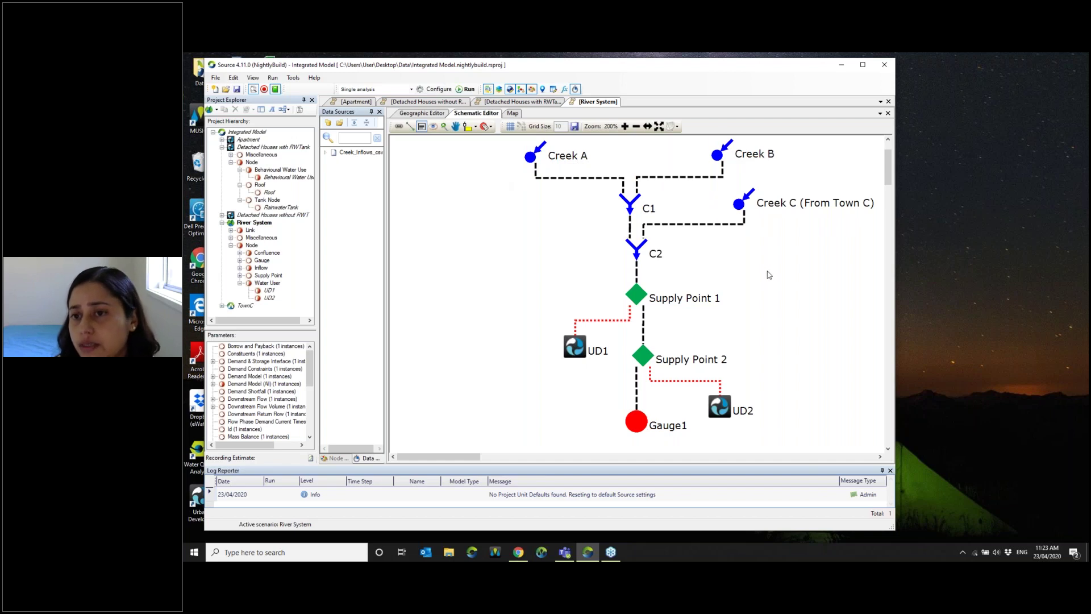
pyautogui.click(740, 205)
pyautogui.click(796, 209)
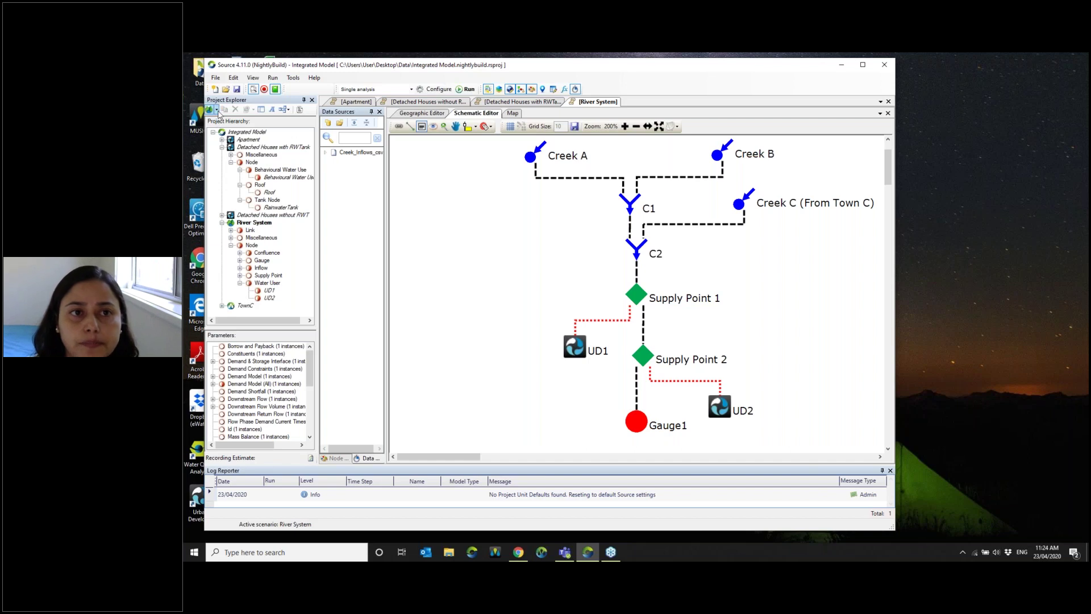
# - Create a MUSIC X scenario in the project and place a Source node on its blank schematic
pyautogui.click(216, 110)
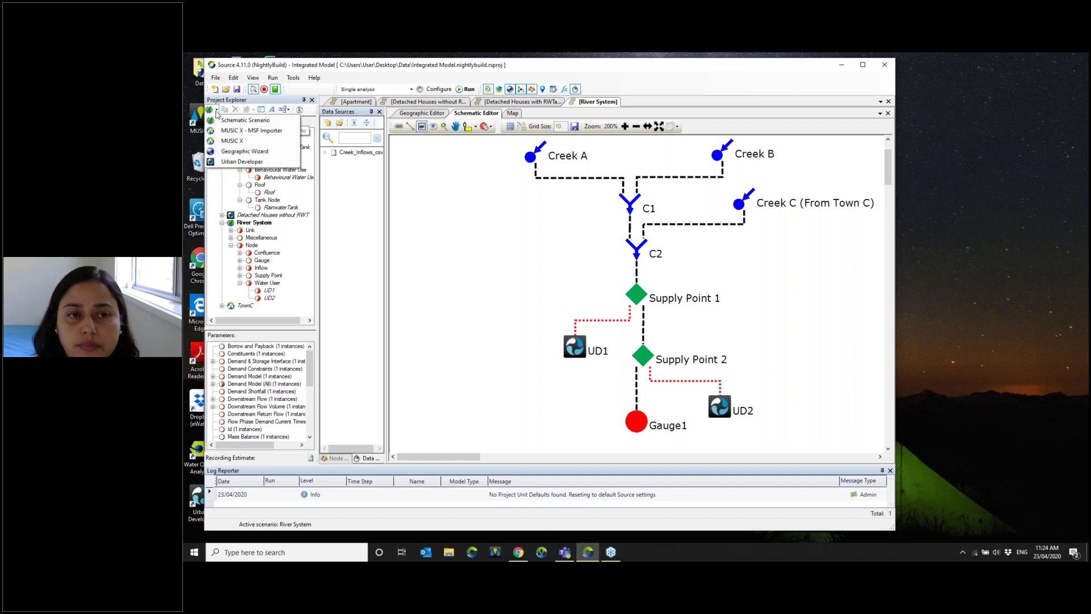
pyautogui.click(227, 141)
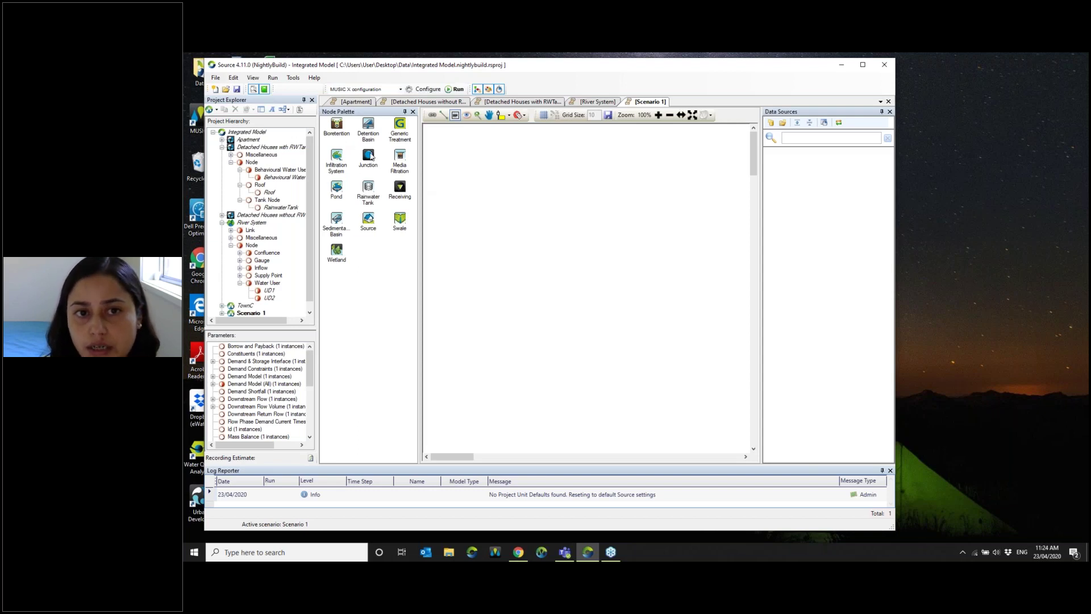
pyautogui.moveTo(368, 223); pyautogui.dragTo(544, 181)
# - Open the editor of the Source 1 node and set its total area to 10000 ha
pyautogui.rightClick(544, 183)
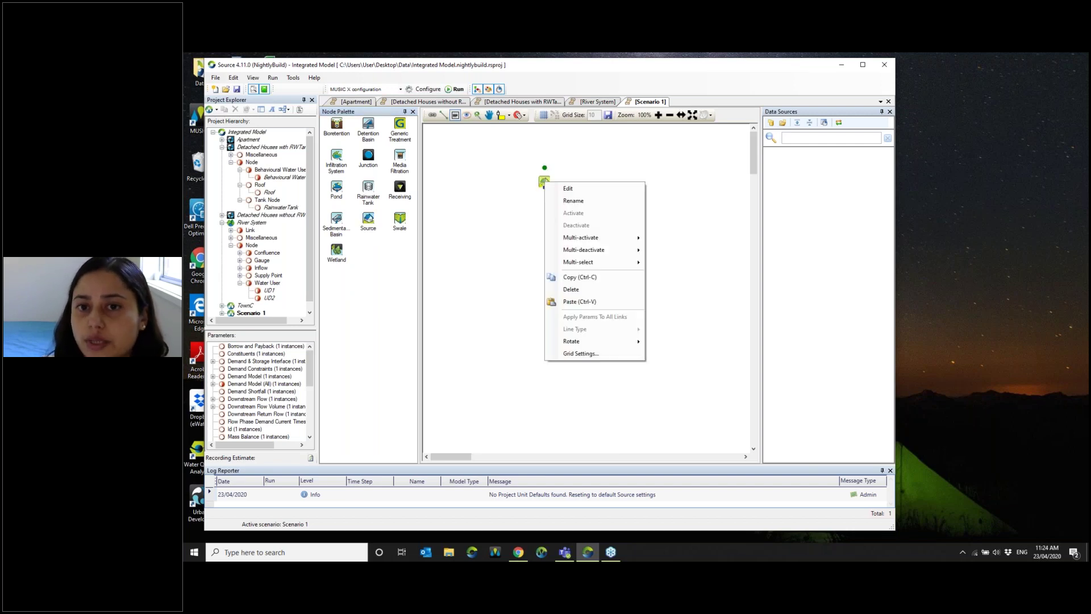
pyautogui.click(557, 190)
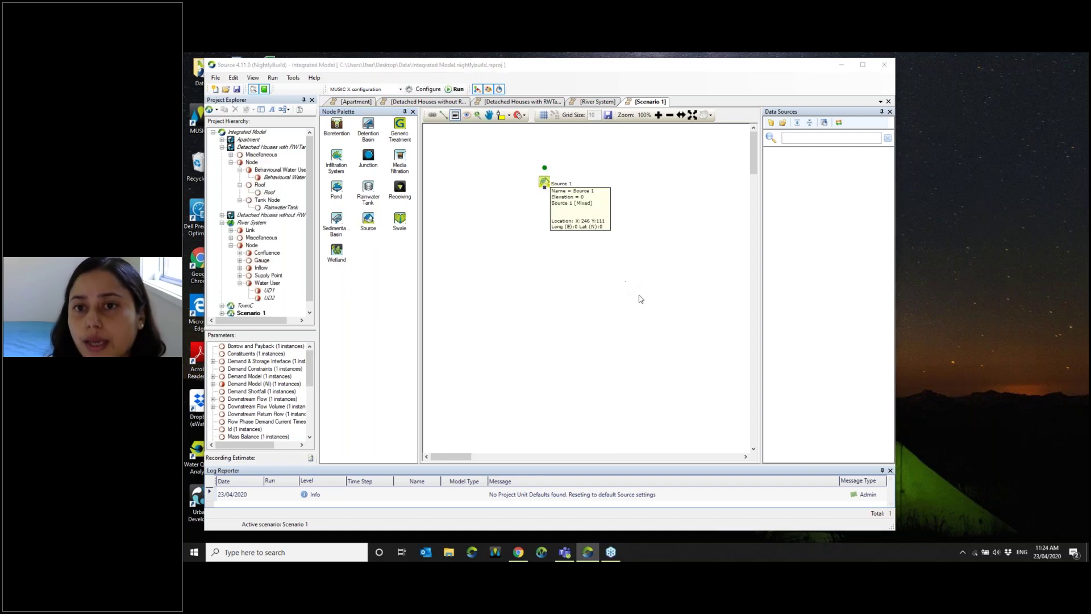
pyautogui.click(638, 179)
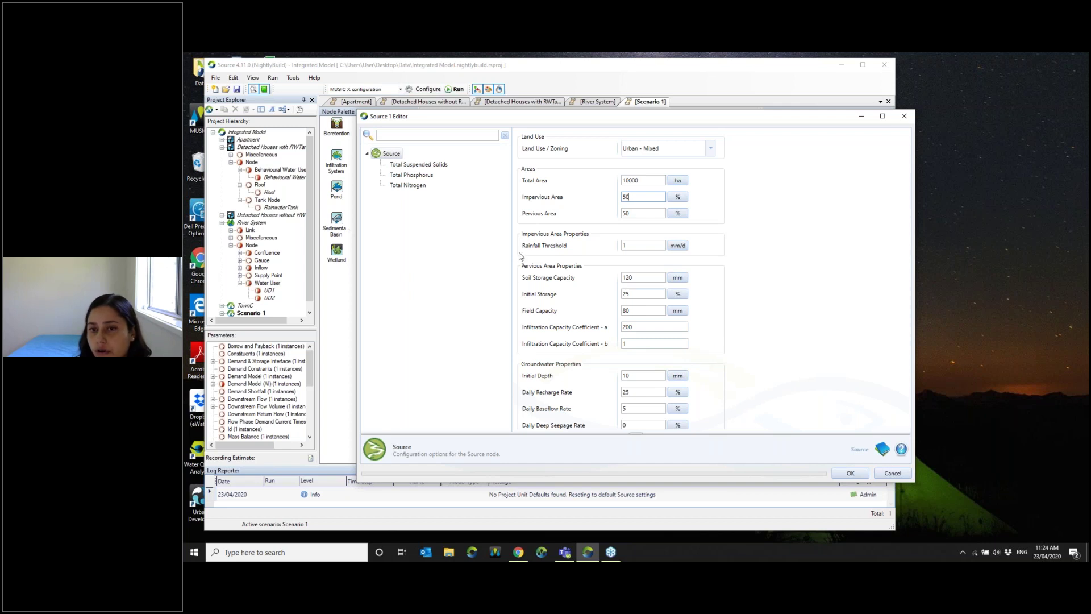
# - Review Source 1's concentration parameters for Total Suspended Solids, Total Phosphorus and Total Nitrogen, then accept the node's settings
pyautogui.click(419, 164)
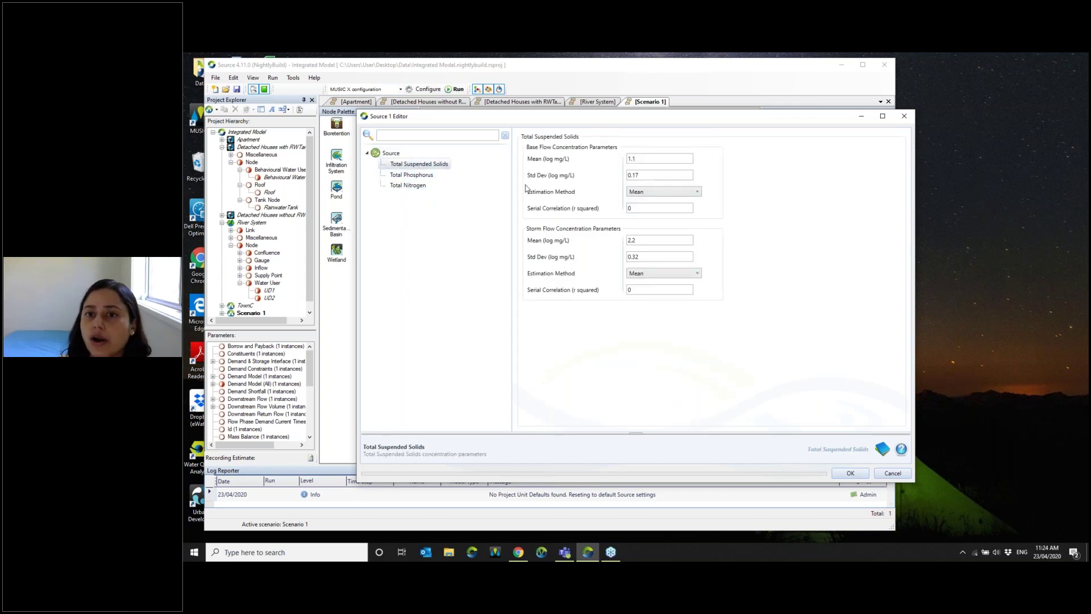
pyautogui.click(412, 174)
pyautogui.click(409, 184)
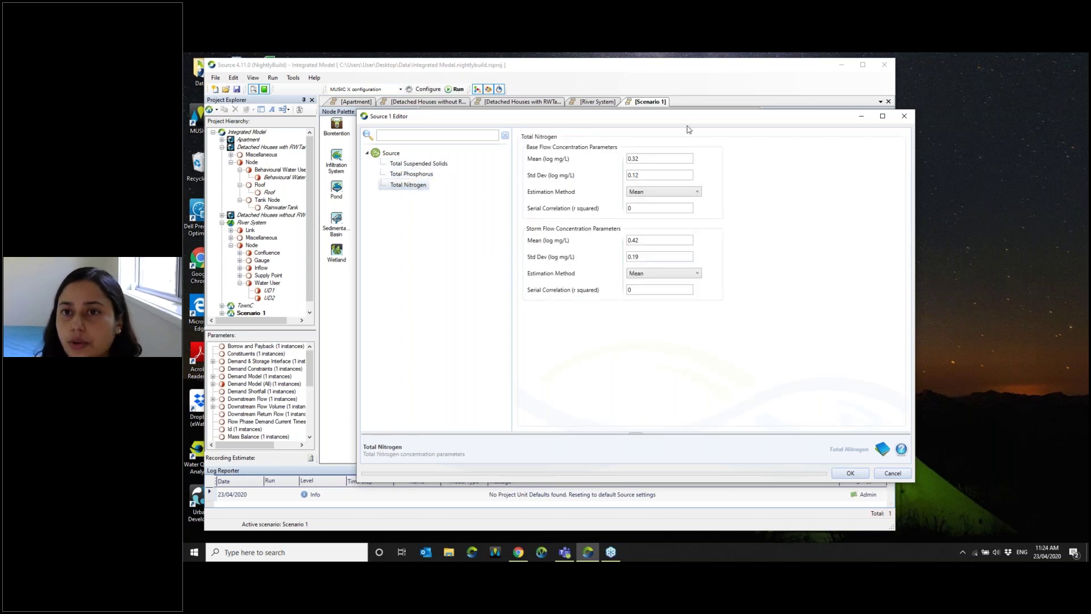
pyautogui.moveTo(689, 118); pyautogui.dragTo(628, 102)
pyautogui.moveTo(777, 108); pyautogui.dragTo(723, 100)
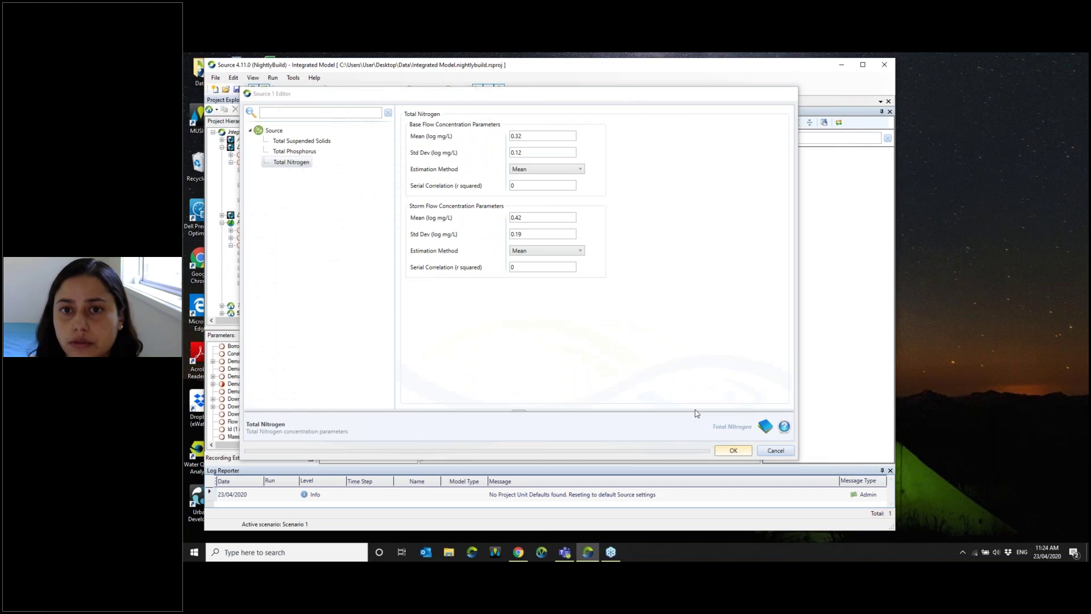
pyautogui.click(733, 450)
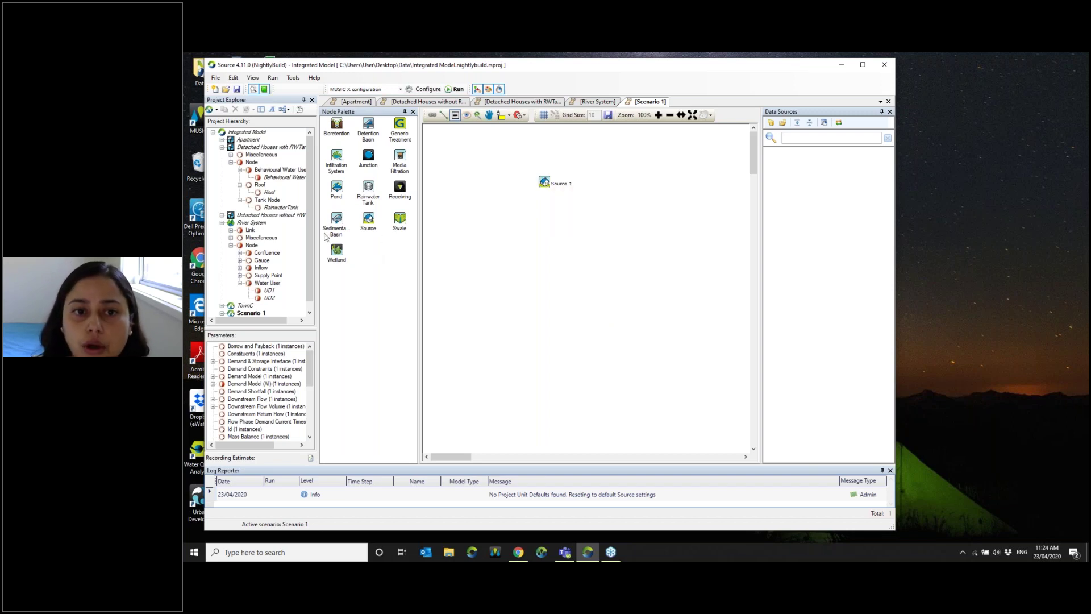
# - Place a Wetland node below Source 1 and reposition both nodes on the schematic
pyautogui.moveTo(334, 254); pyautogui.dragTo(547, 240)
pyautogui.click(659, 115)
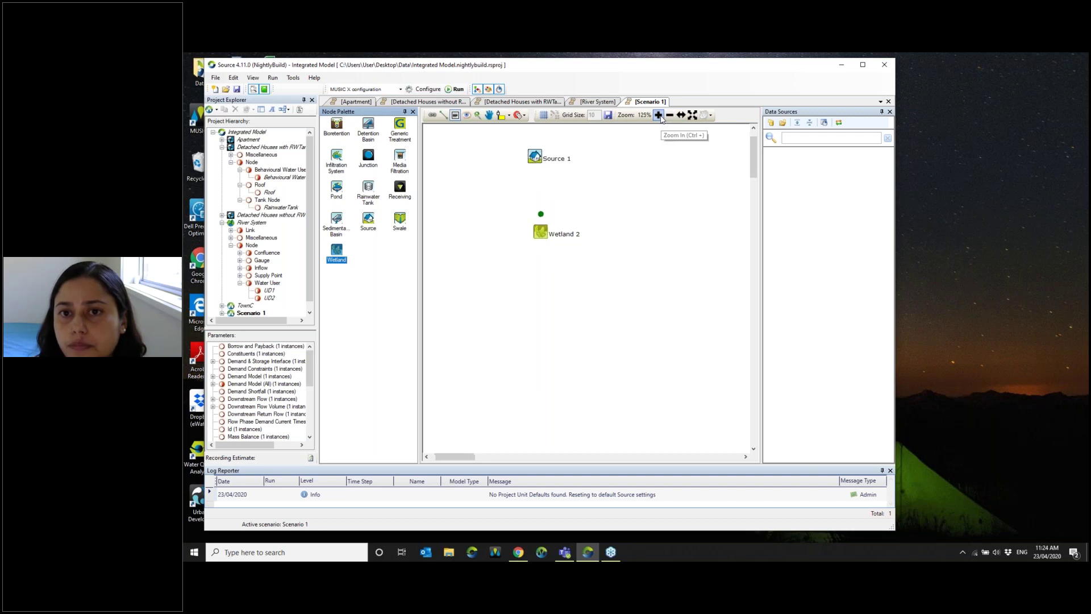
pyautogui.click(659, 116)
pyautogui.moveTo(533, 149); pyautogui.dragTo(557, 174)
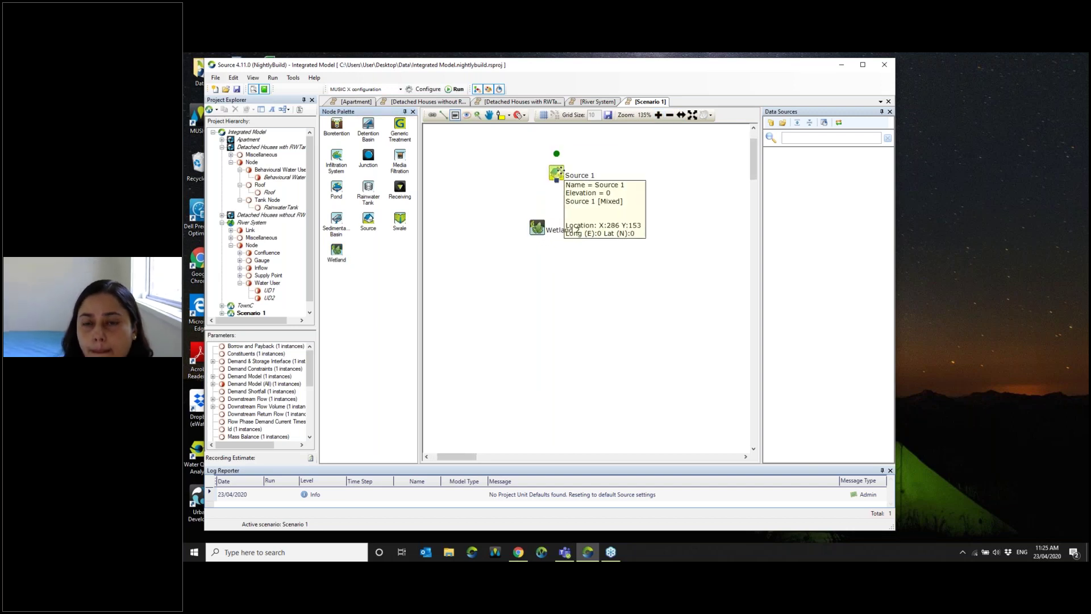
pyautogui.moveTo(560, 253); pyautogui.dragTo(561, 254)
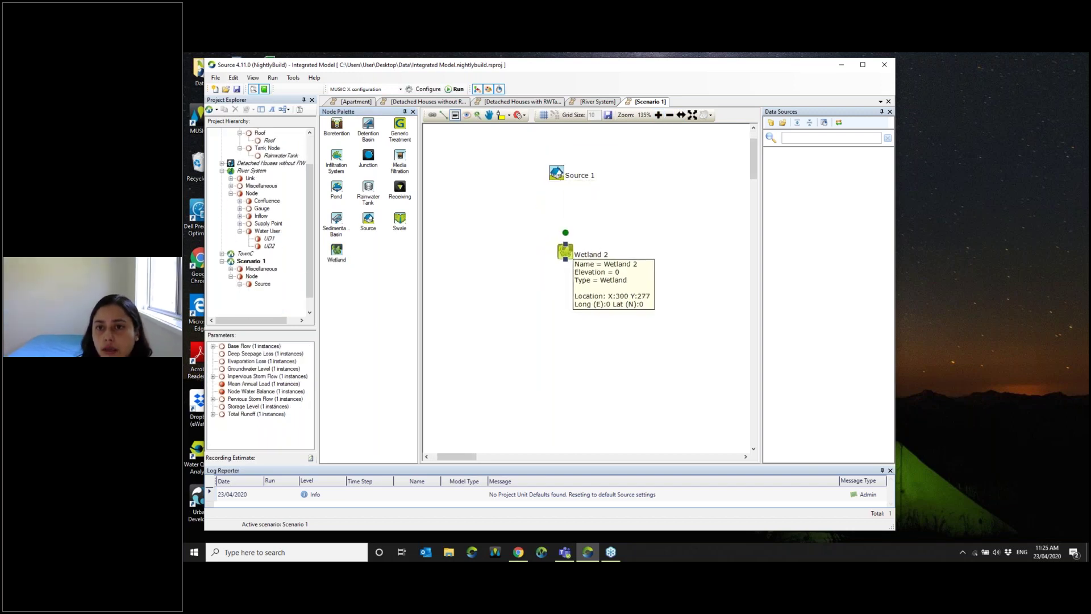
pyautogui.click(659, 115)
pyautogui.click(659, 116)
pyautogui.click(659, 115)
pyautogui.moveTo(549, 147)
pyautogui.moveTo(549, 146); pyautogui.dragTo(574, 168)
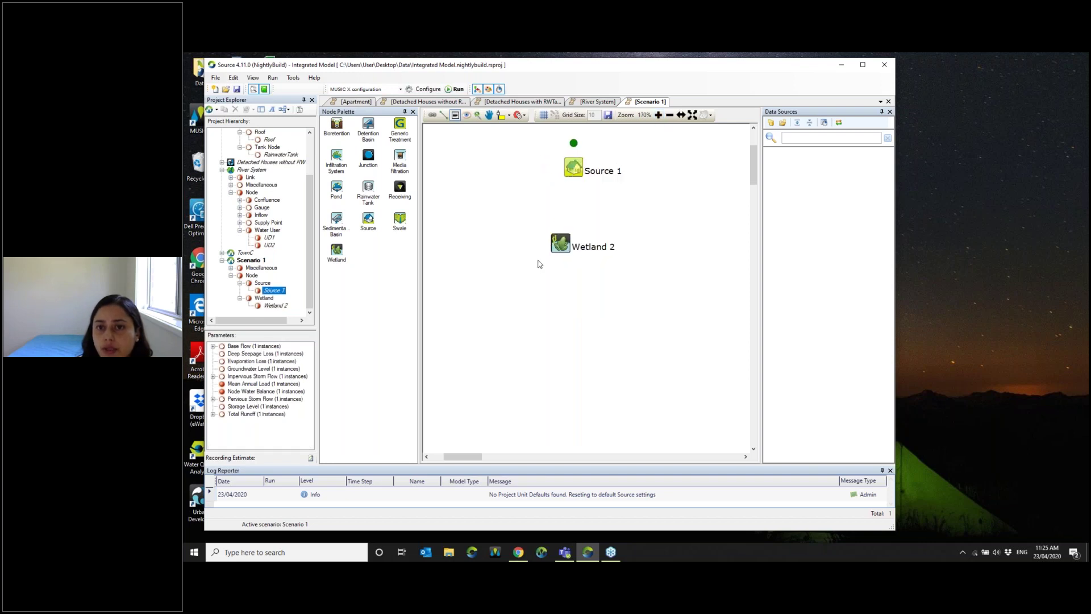
# - Examine Wetland 2's inlet, storage and outlet properties and its Re-use, Advanced and Custom Storage and Outflow settings, then accept the editor
pyautogui.rightClick(568, 246)
pyautogui.click(589, 251)
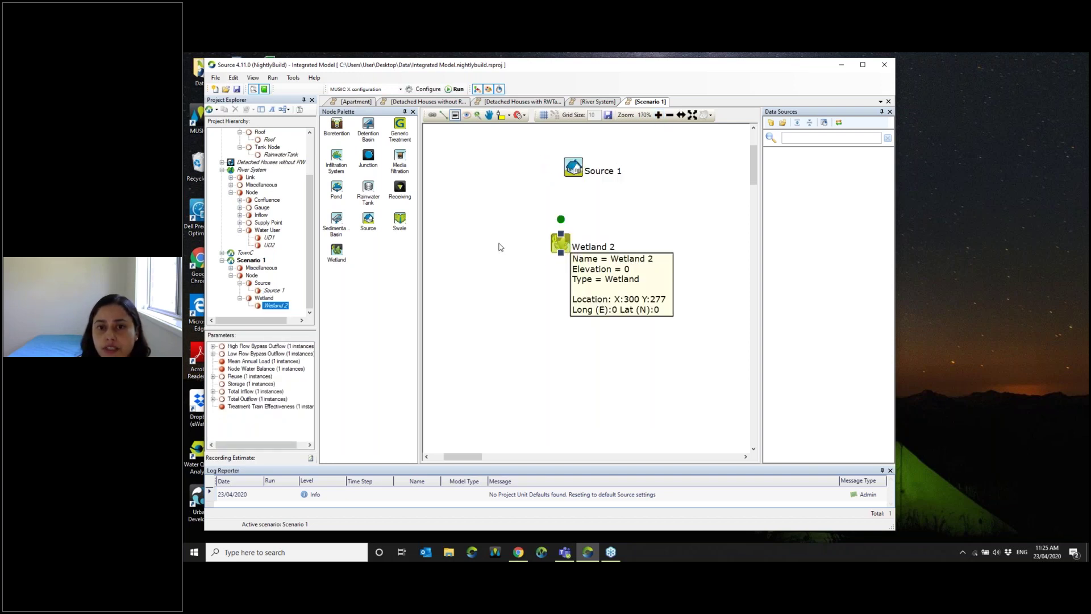
pyautogui.moveTo(736, 138); pyautogui.dragTo(690, 109)
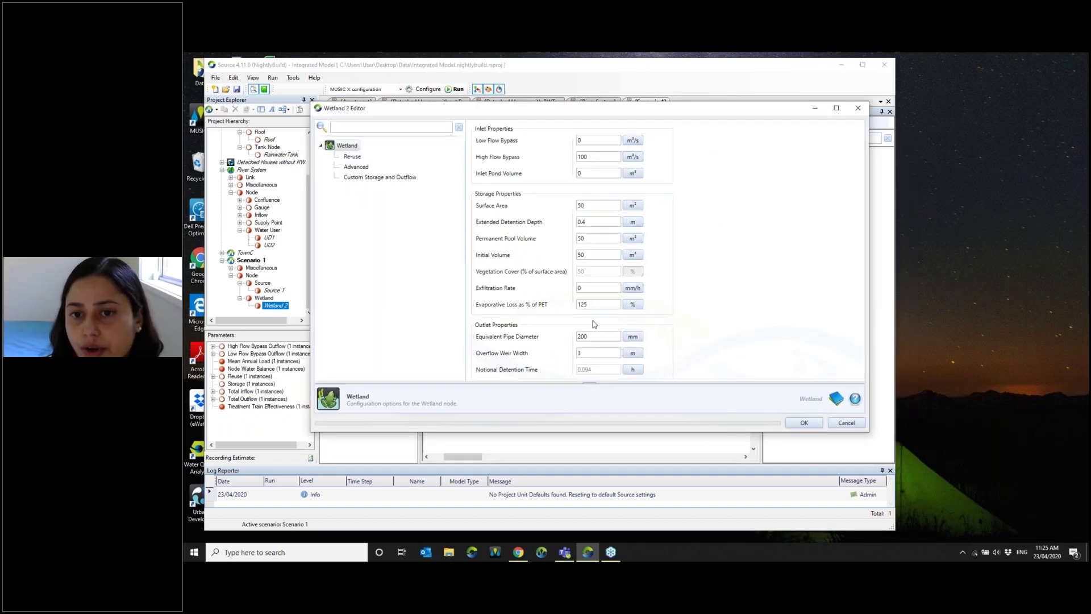
pyautogui.click(355, 157)
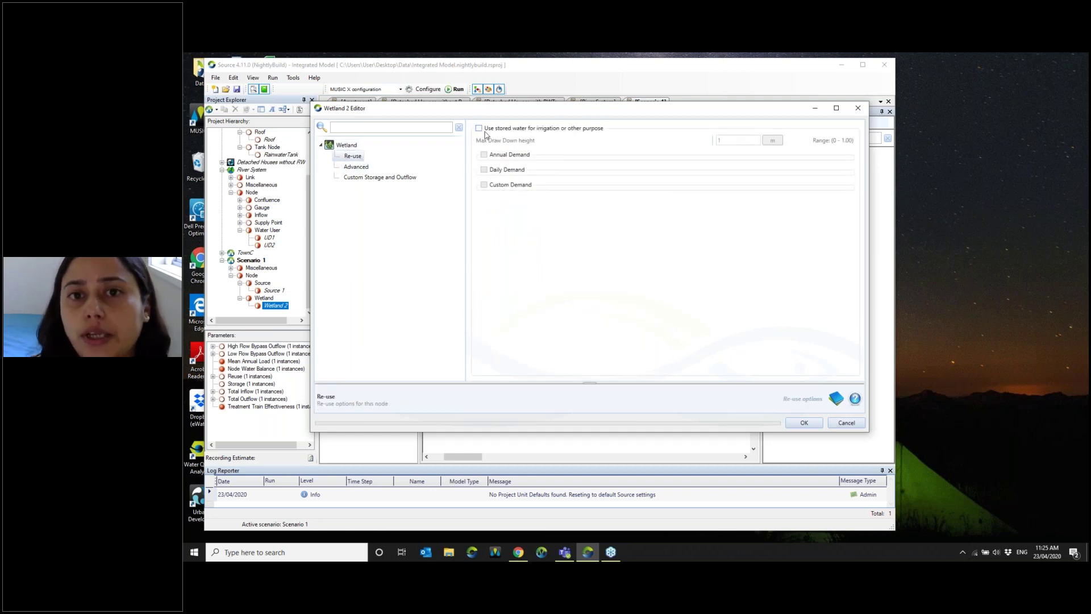
pyautogui.click(479, 129)
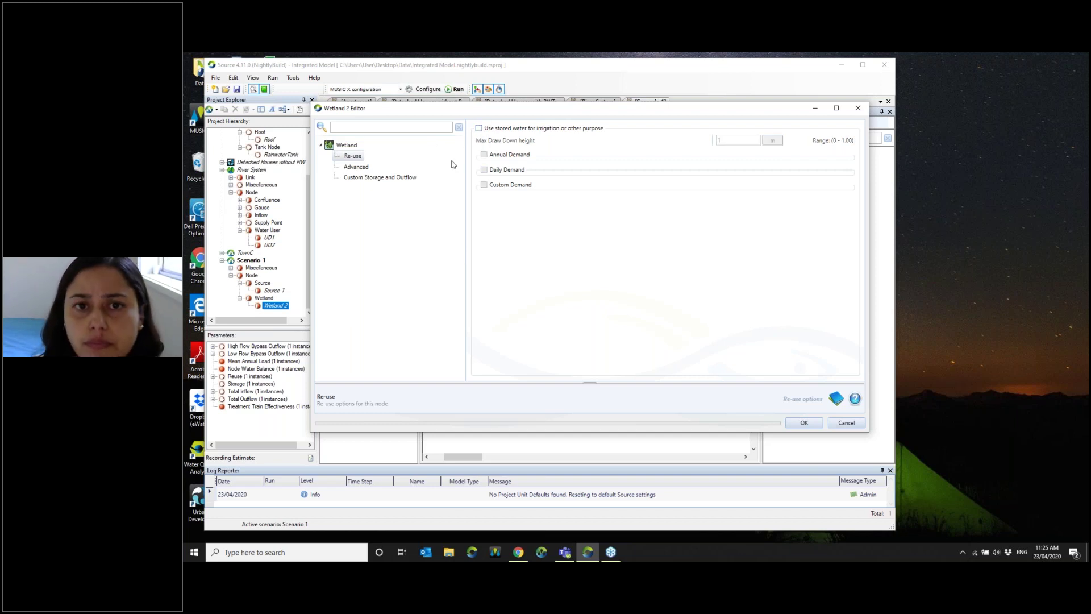
pyautogui.click(357, 166)
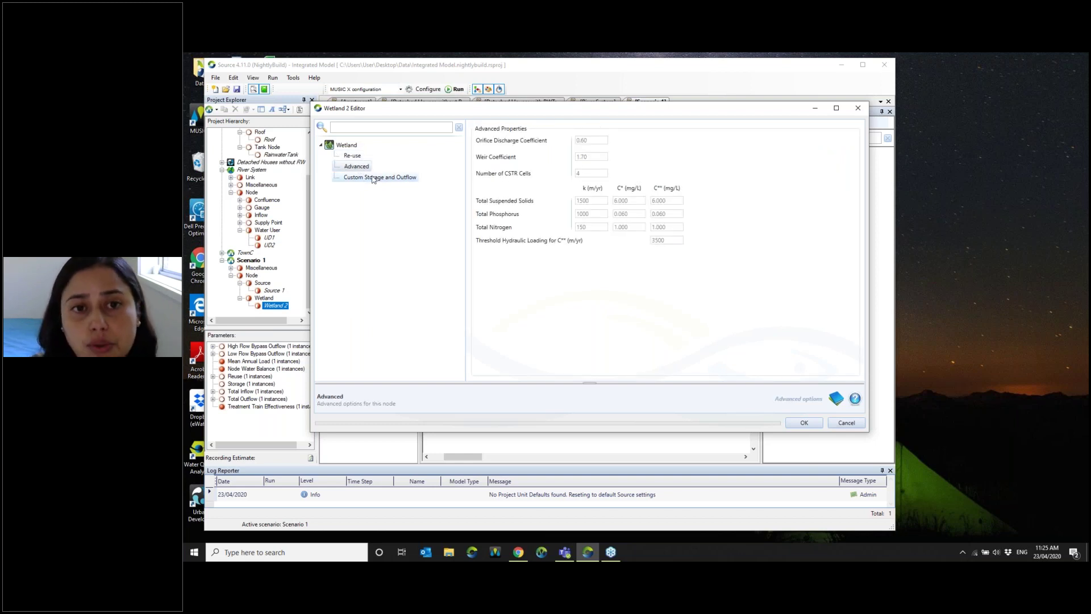
pyautogui.click(373, 178)
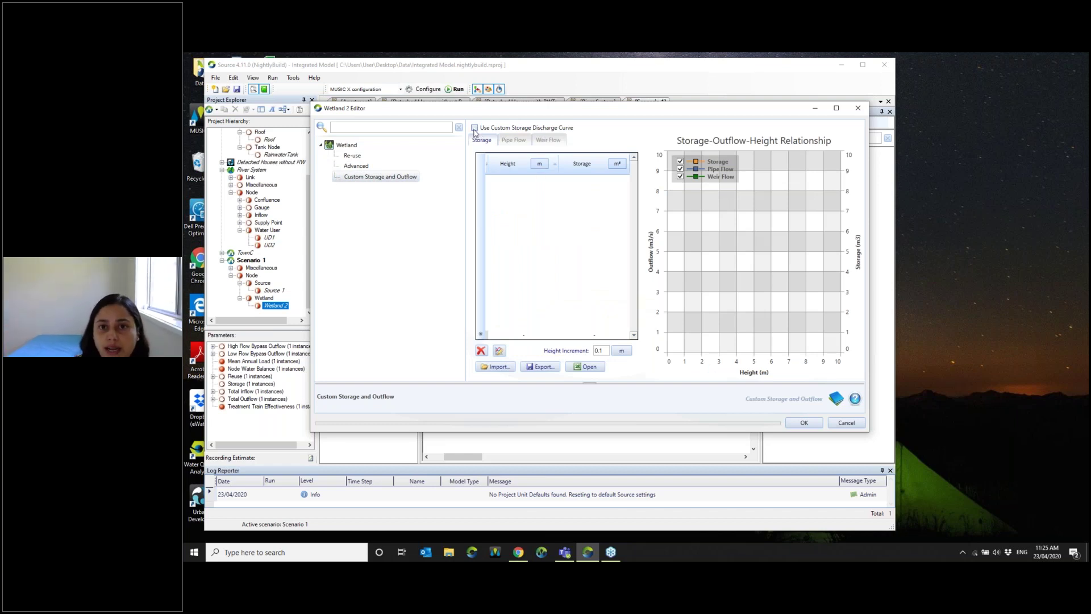
pyautogui.click(356, 166)
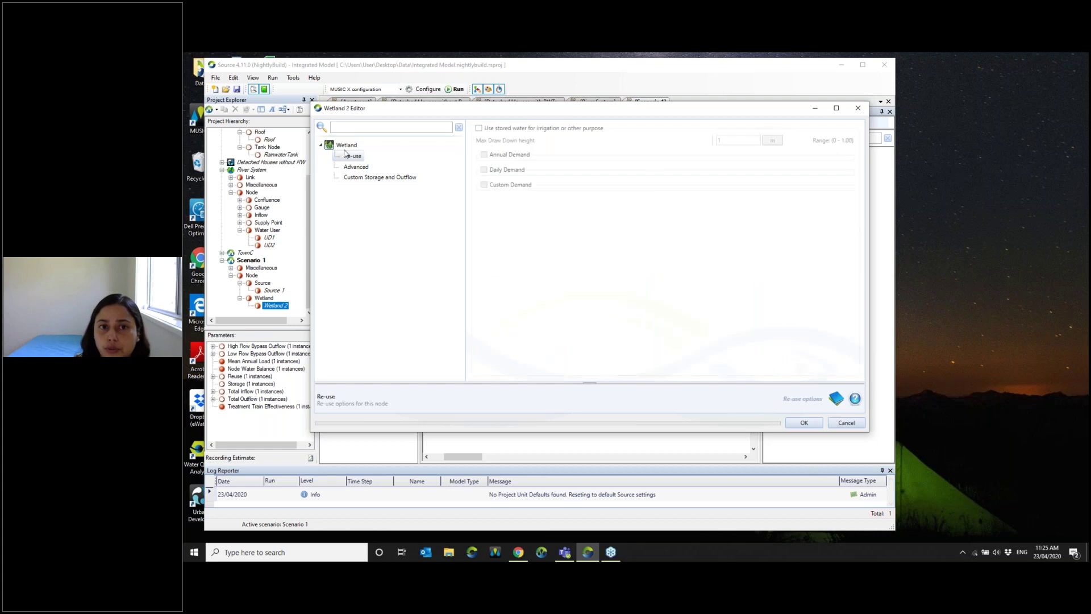
pyautogui.click(347, 146)
pyautogui.moveTo(693, 114); pyautogui.dragTo(651, 104)
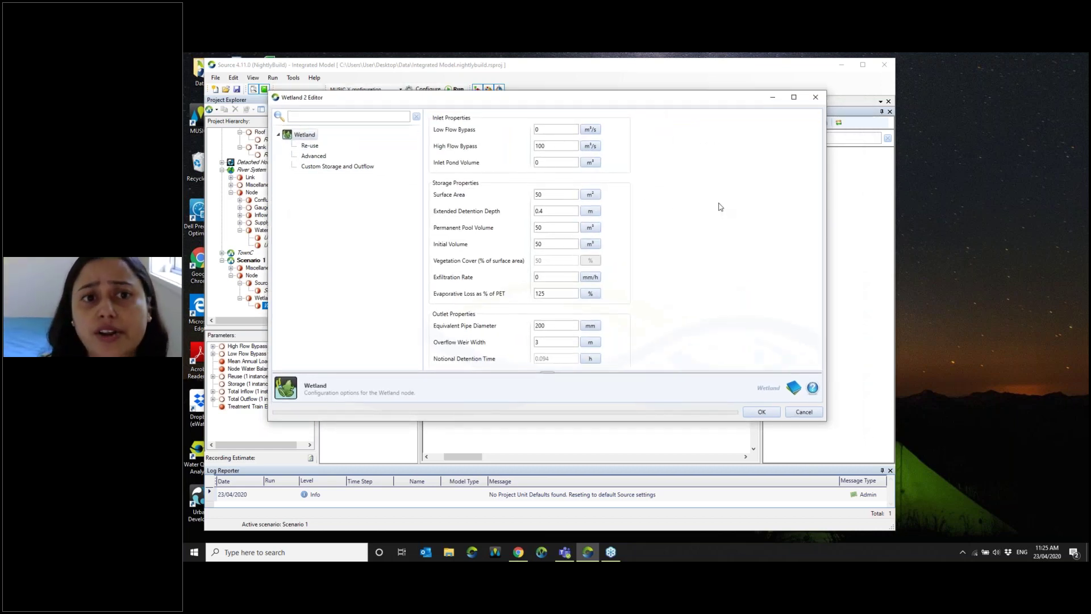
pyautogui.click(766, 415)
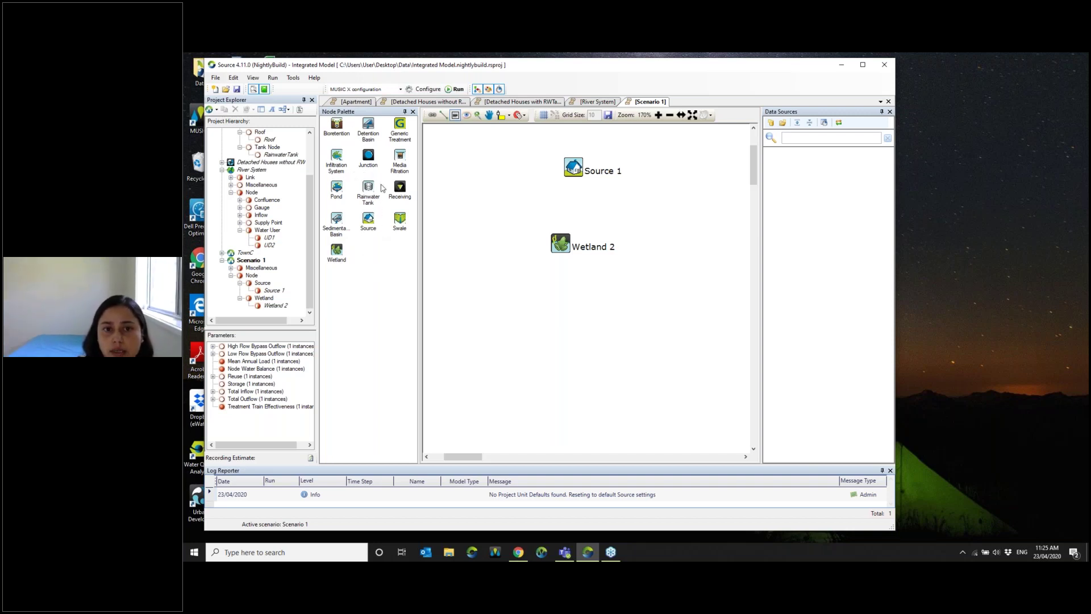
# - Place a Receiving node below the wetland, link Source 1 through Wetland 2 to it, and align Source 1 above the wetland
pyautogui.moveTo(399, 189); pyautogui.dragTo(573, 326)
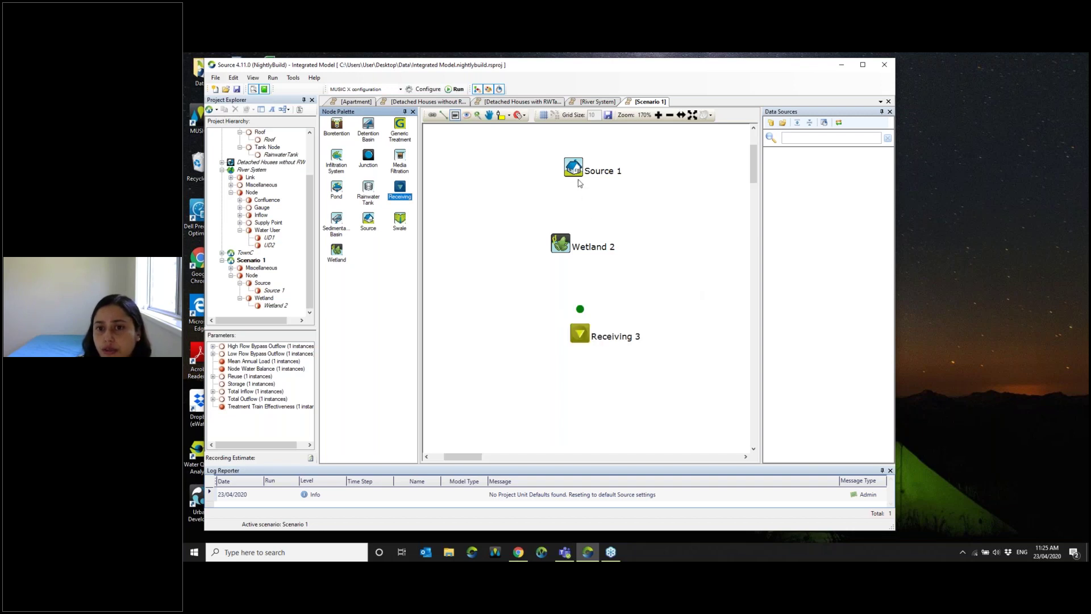
pyautogui.moveTo(573, 174); pyautogui.dragTo(579, 333)
pyautogui.click(652, 298)
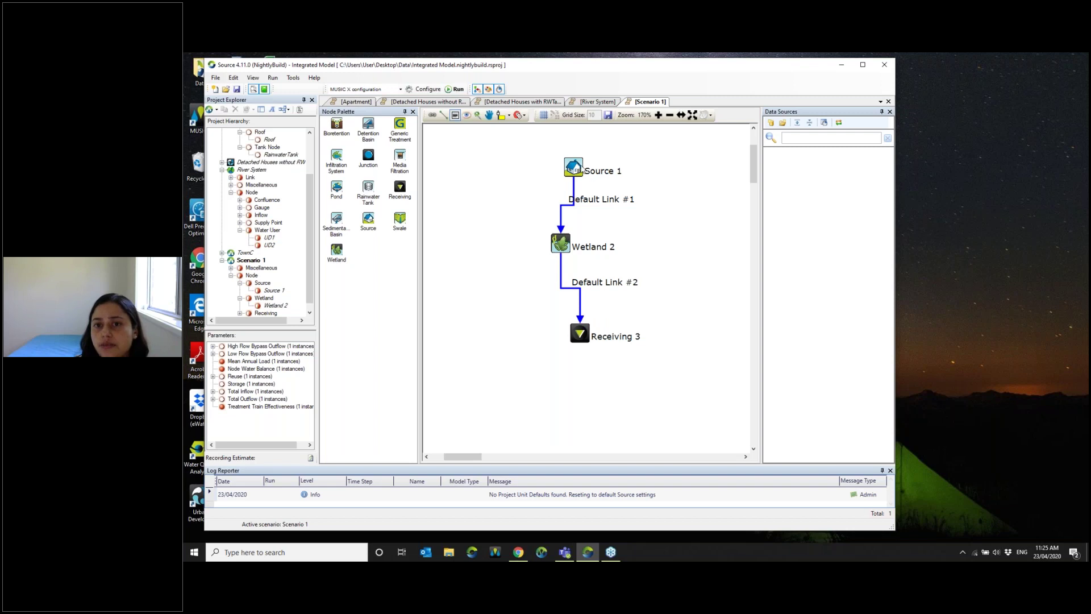
pyautogui.click(557, 166)
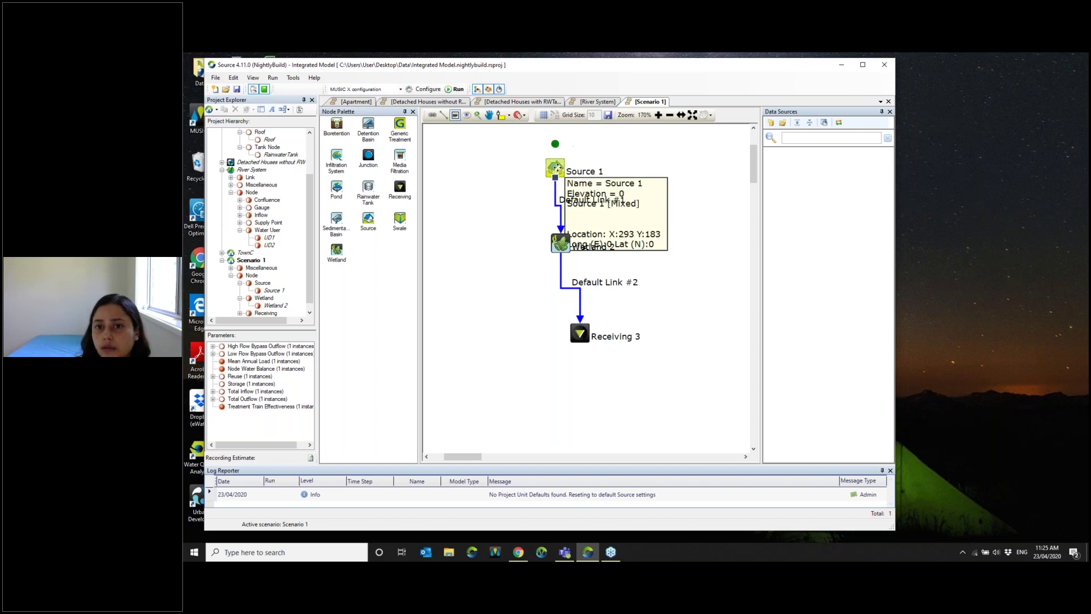
pyautogui.click(685, 239)
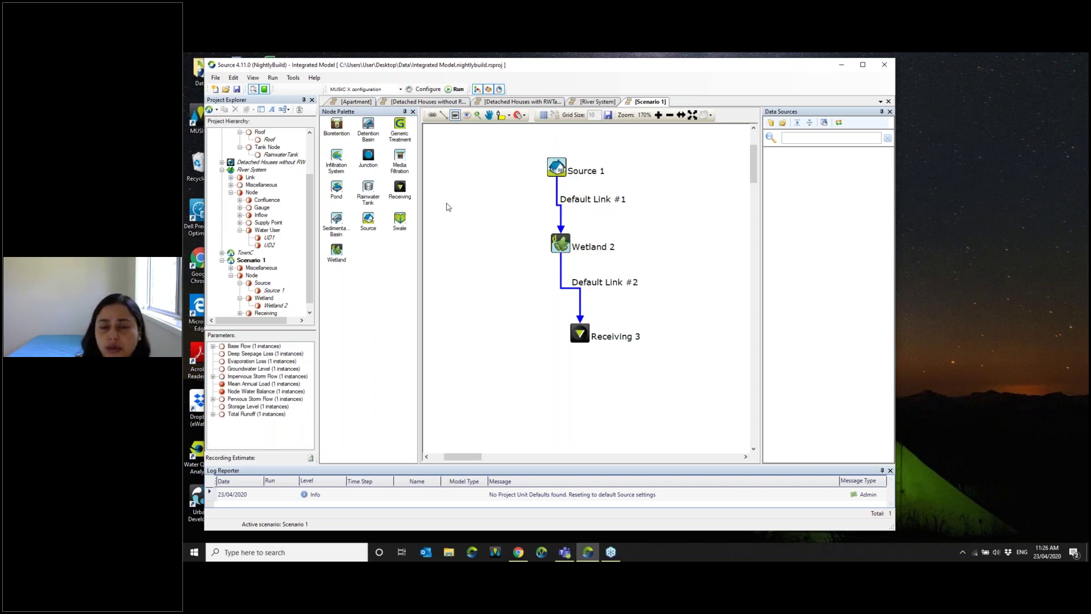
# - Configure the MUSIC X analysis to use MLB Climate Data from SampleDaily2000.mlb and accept the configuration
pyautogui.click(428, 89)
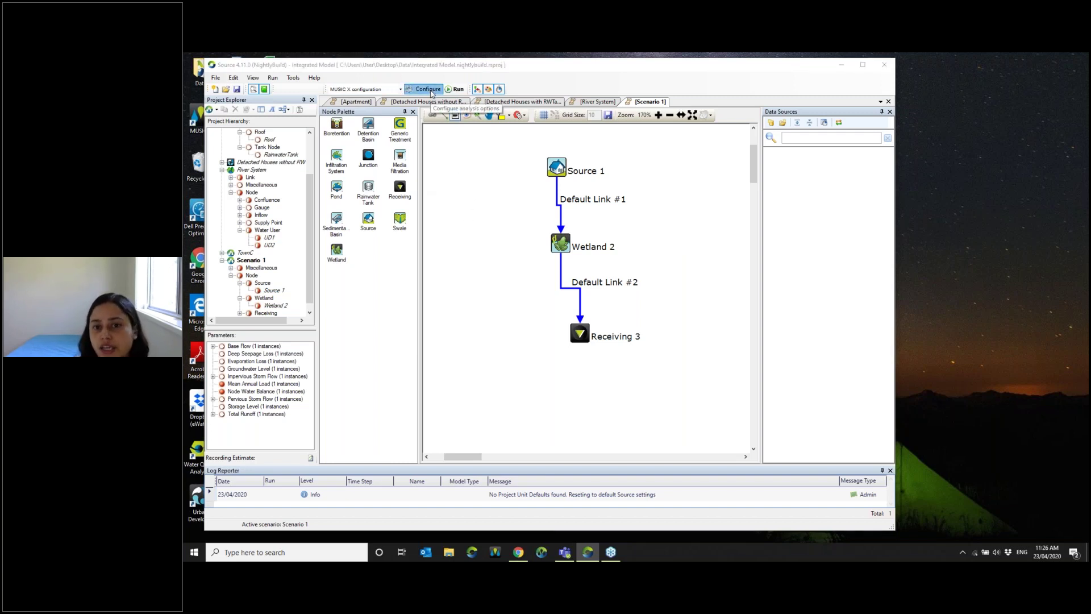
pyautogui.moveTo(514, 149); pyautogui.dragTo(345, 179)
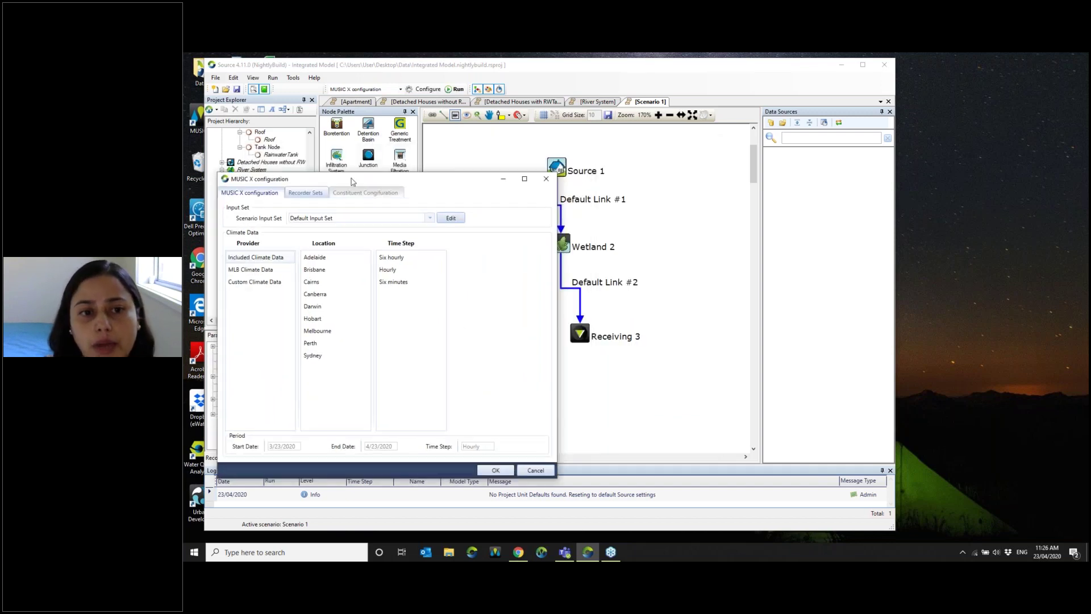
pyautogui.click(261, 270)
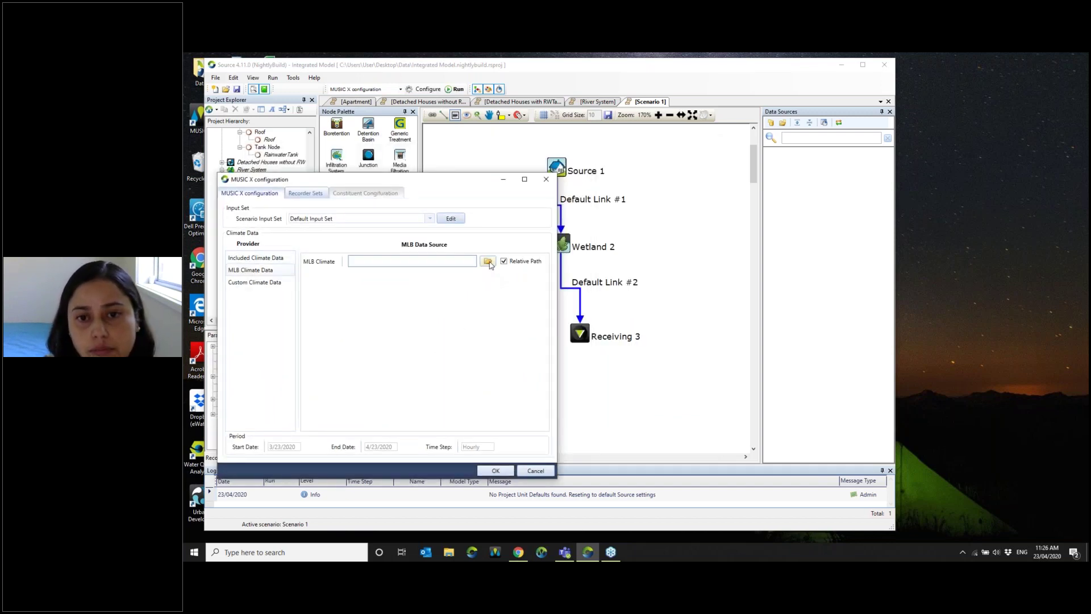
pyautogui.click(488, 261)
pyautogui.click(340, 264)
pyautogui.click(590, 425)
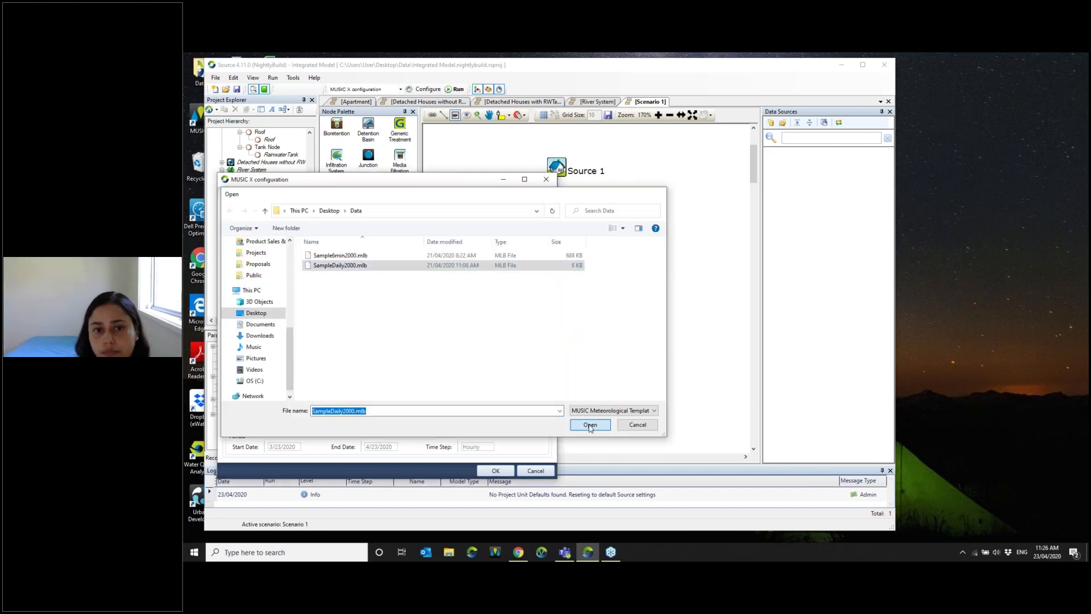
pyautogui.click(496, 470)
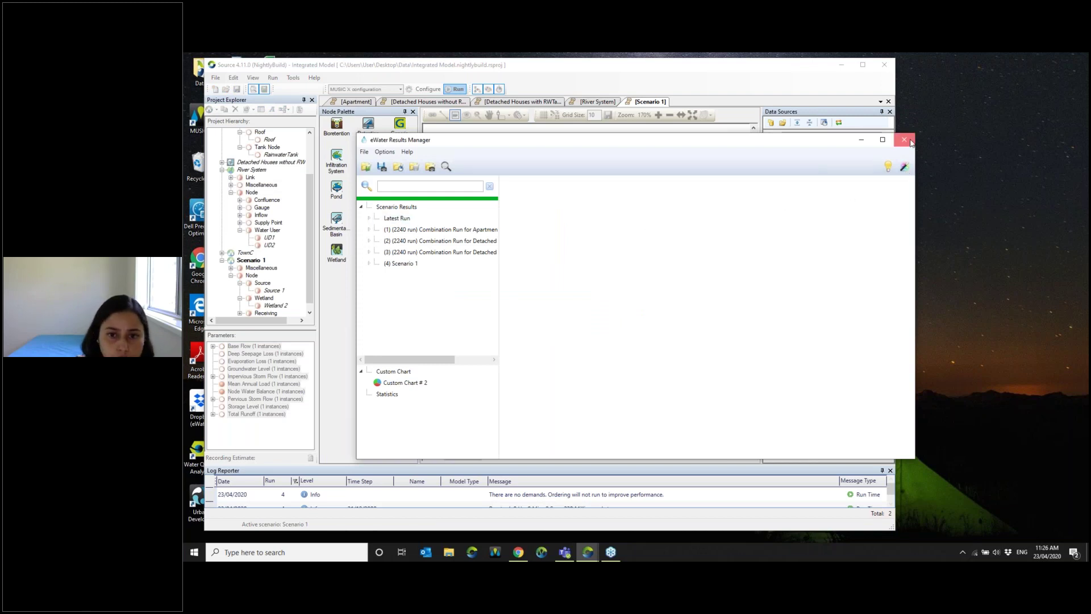
# - Run Scenario 1, then close the Results Manager and the run progress dialog
pyautogui.click(904, 140)
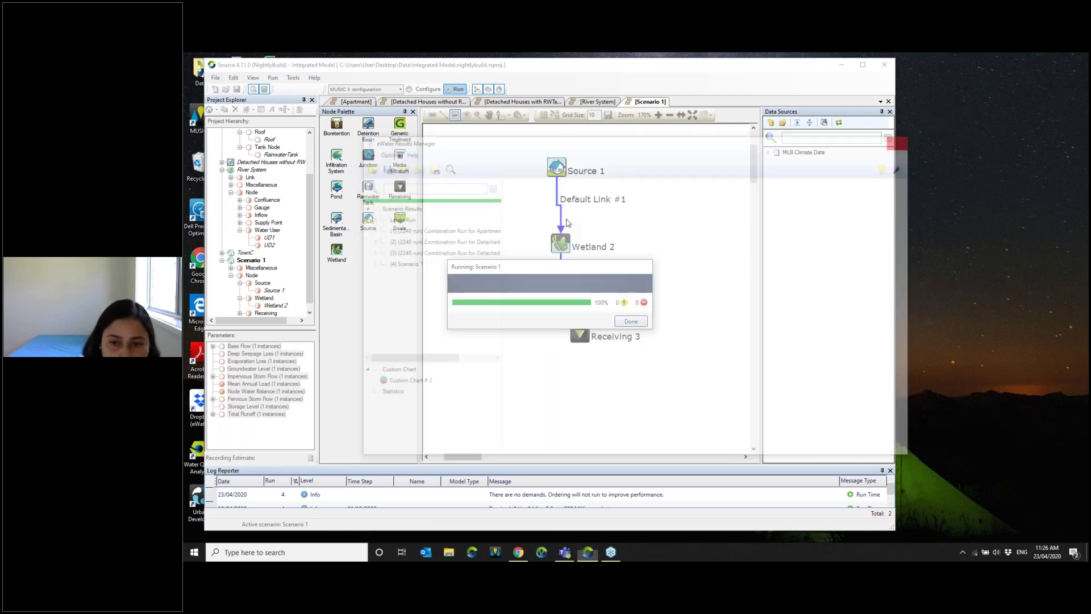
pyautogui.click(631, 321)
# - Enable recording of the Total Outflow Flow parameter for the Receiving 3 node in Scenario 1
pyautogui.scroll(-1, 312, 286)
pyautogui.click(240, 307)
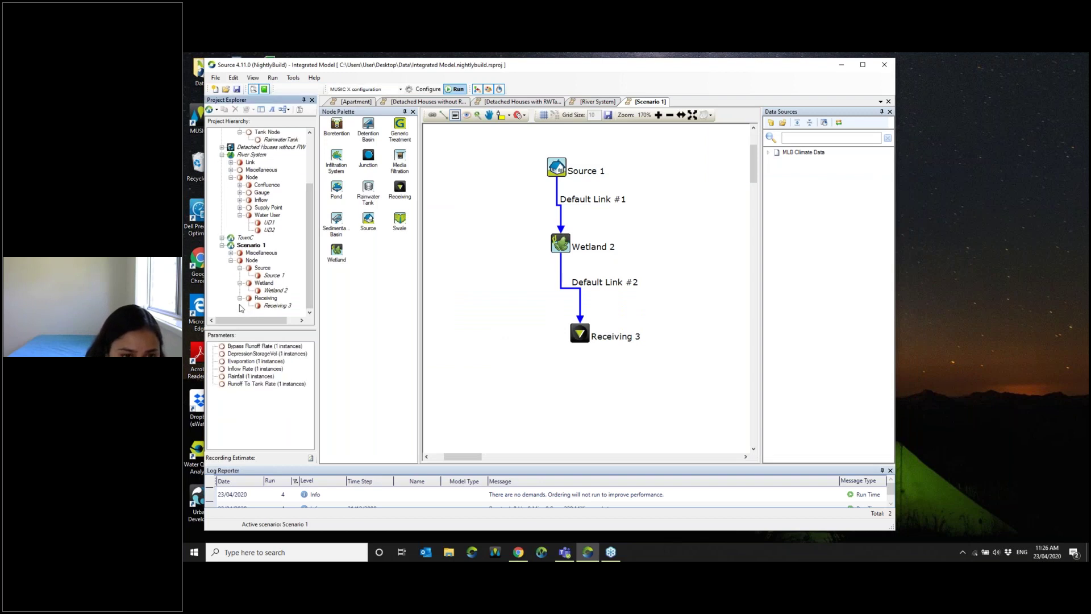
pyautogui.click(271, 308)
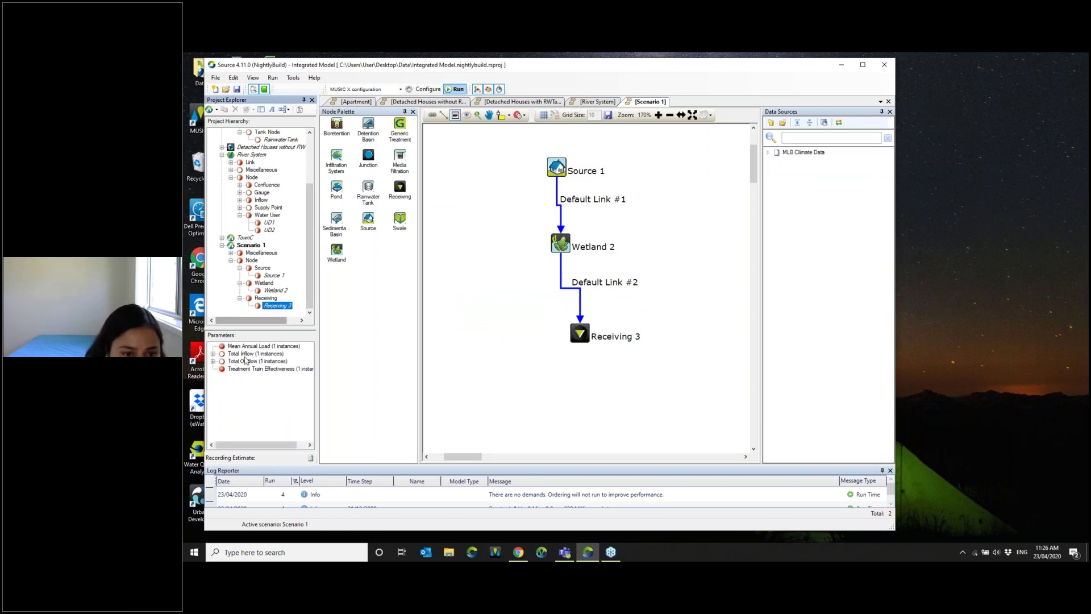
pyautogui.click(213, 362)
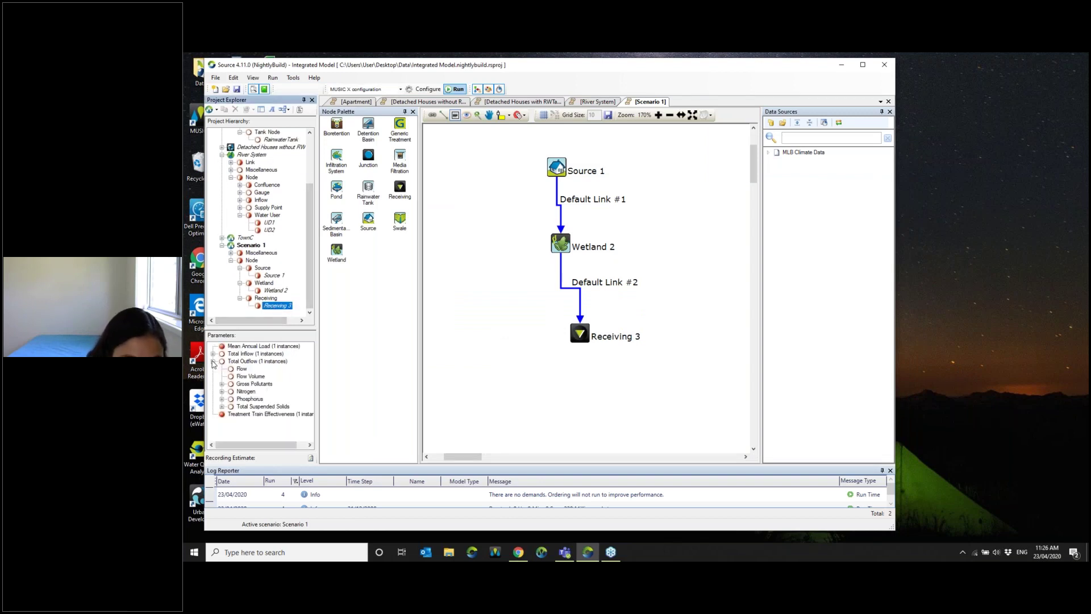
pyautogui.rightClick(241, 372)
pyautogui.click(267, 376)
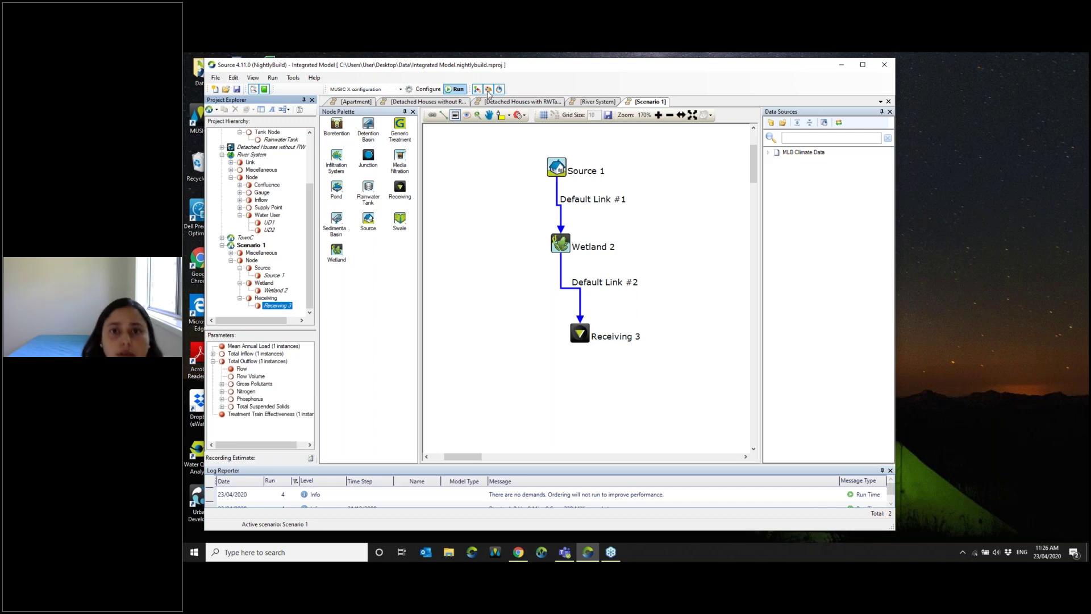
# - Run Scenario 1 again and open Receiving 3's Total Outflow Flow result from the latest run, closing the results and run progress when done
pyautogui.click(457, 89)
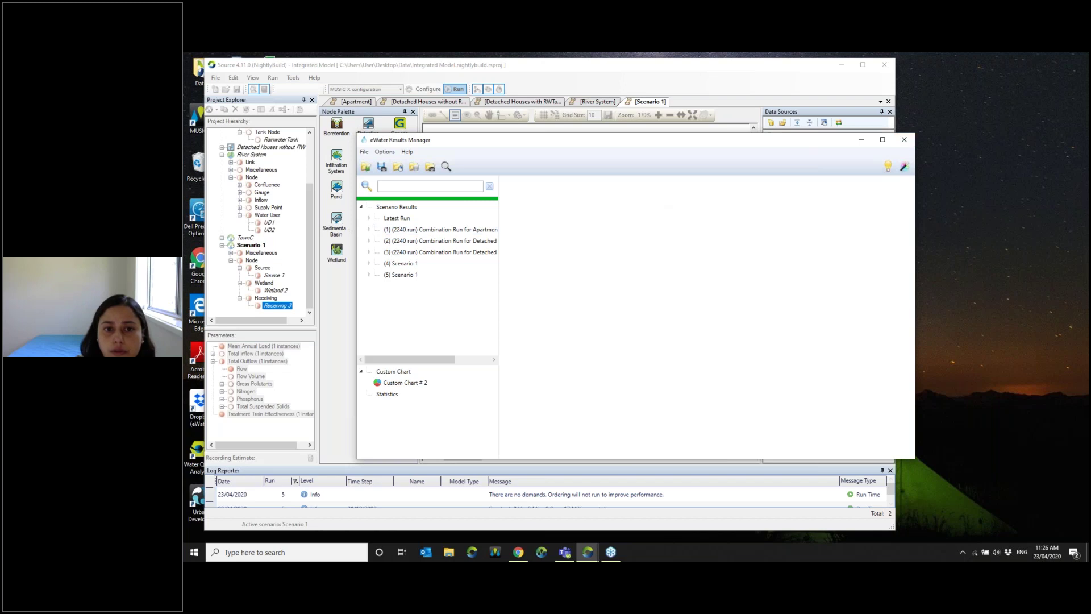
pyautogui.click(369, 252)
pyautogui.click(369, 218)
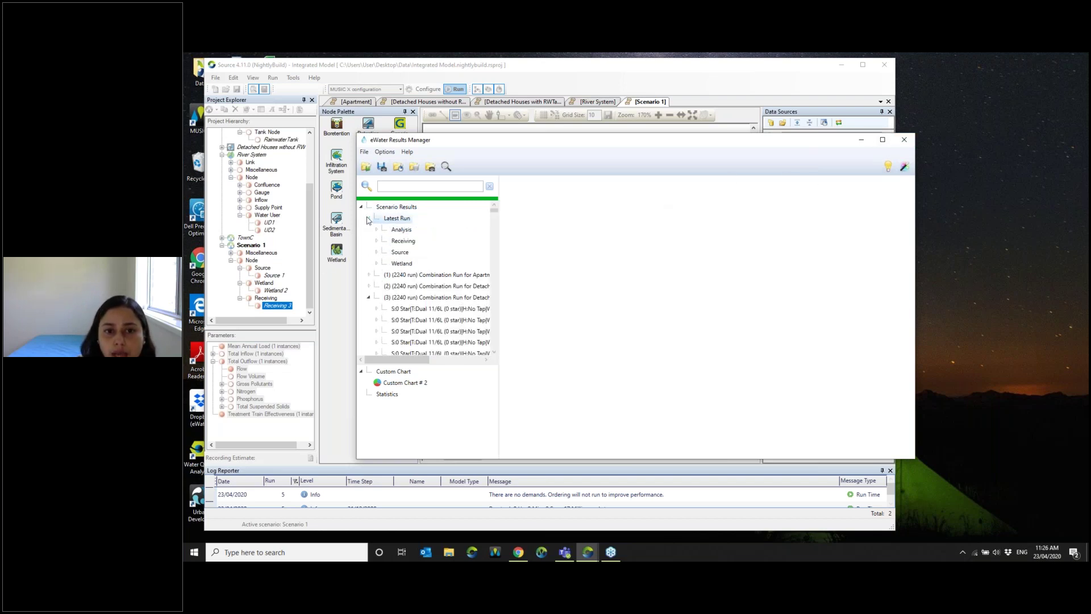
pyautogui.click(376, 240)
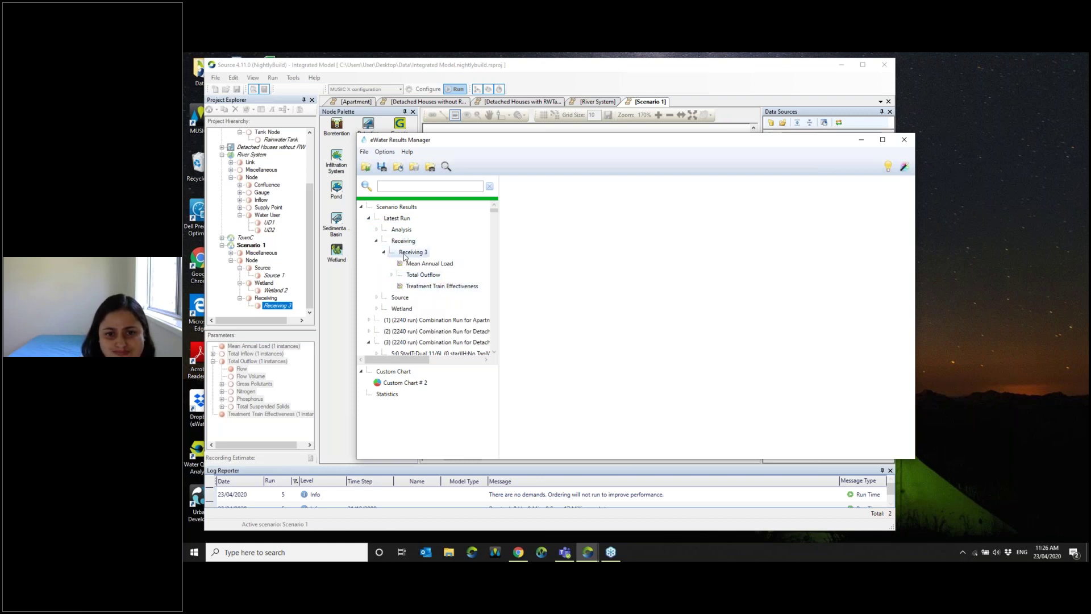
pyautogui.click(391, 275)
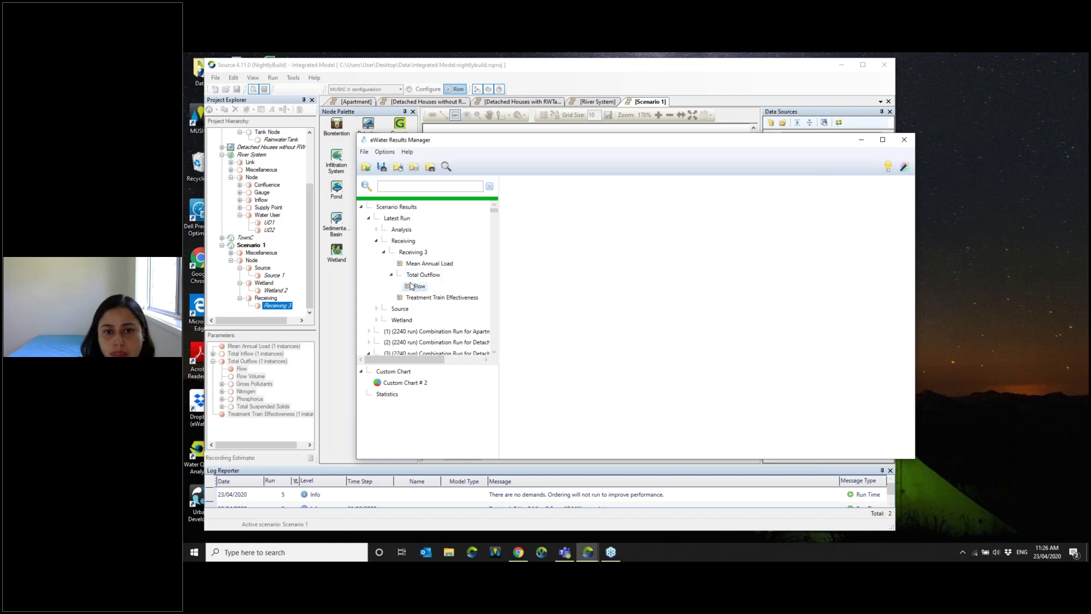
pyautogui.doubleClick(417, 286)
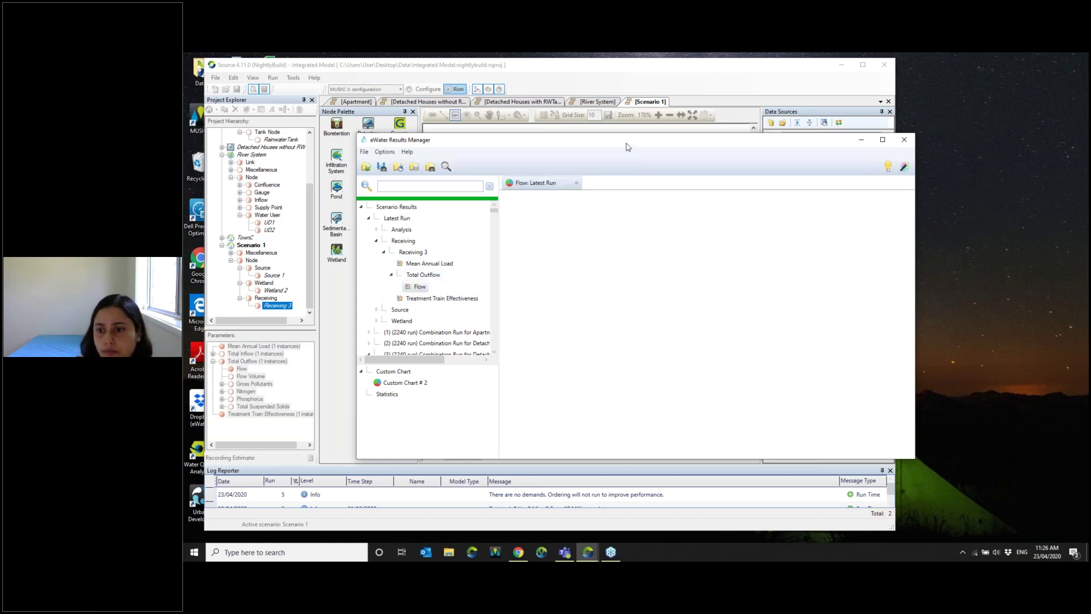
pyautogui.moveTo(627, 147); pyautogui.dragTo(579, 121)
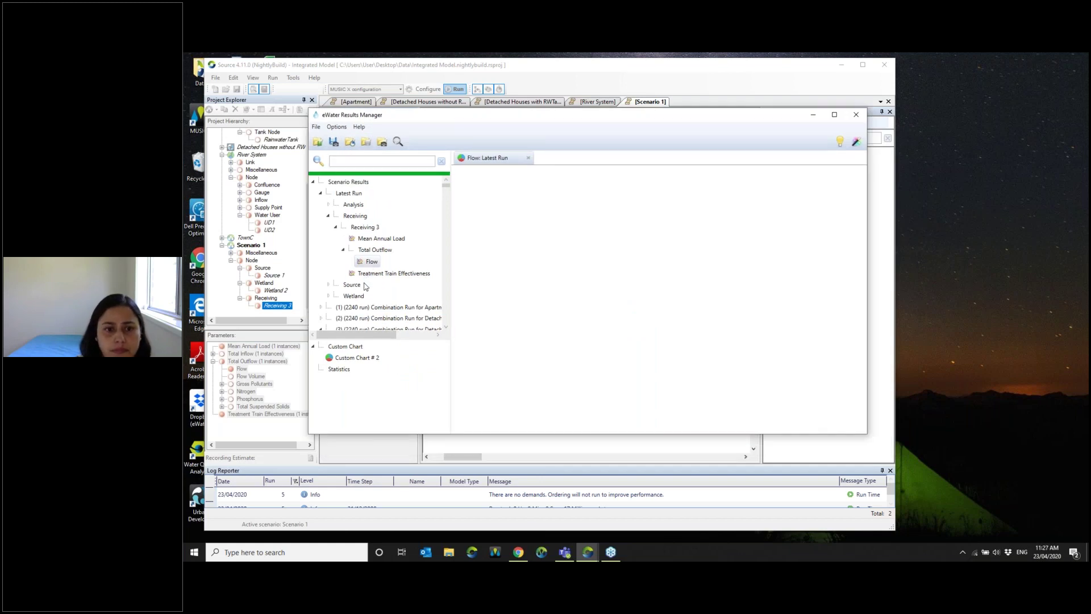
pyautogui.click(855, 116)
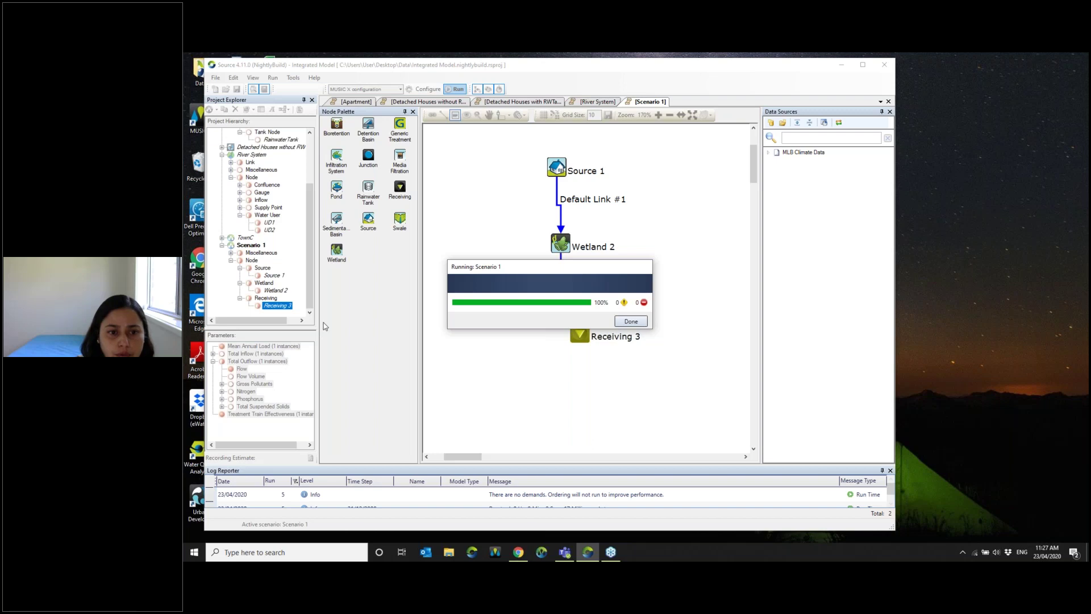
pyautogui.click(632, 321)
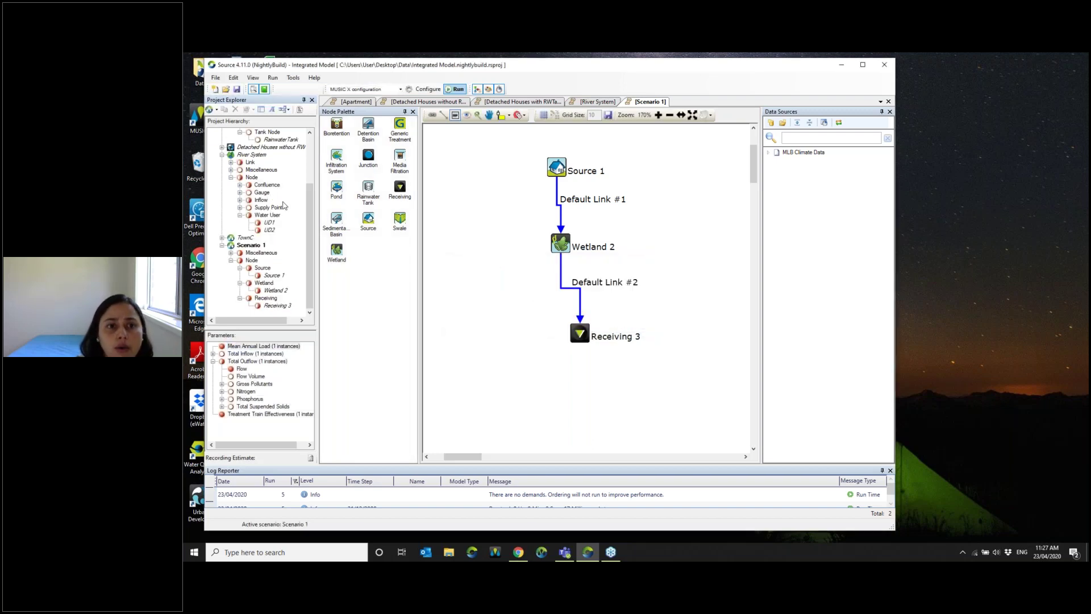
# - Activate the River System scenario and set the additional flow of the Creek C (From Town C) inflow to use a data source
pyautogui.scroll(3, 307, 205)
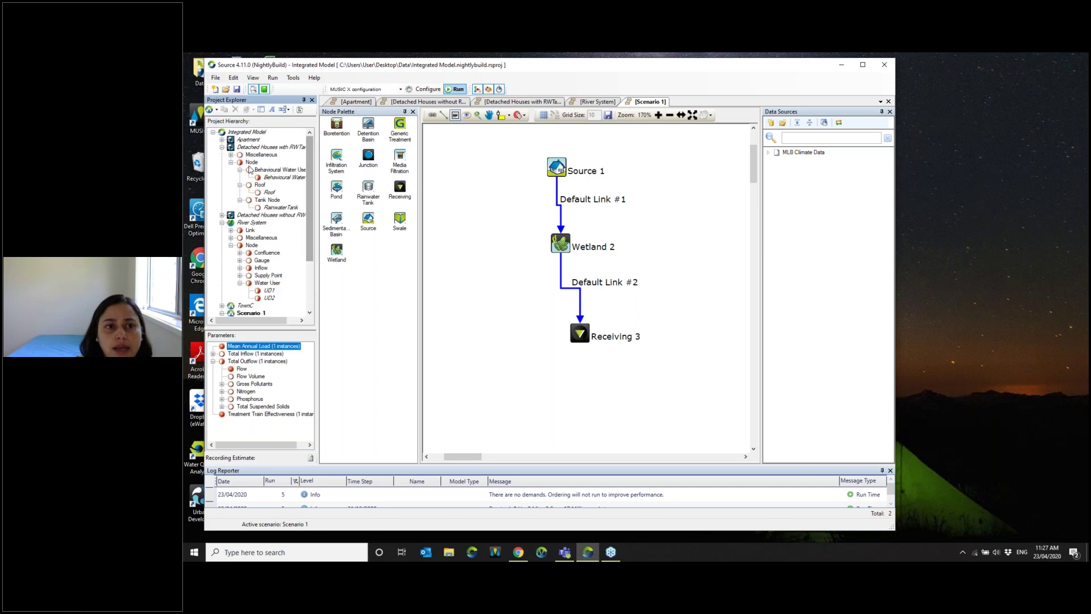
pyautogui.click(254, 222)
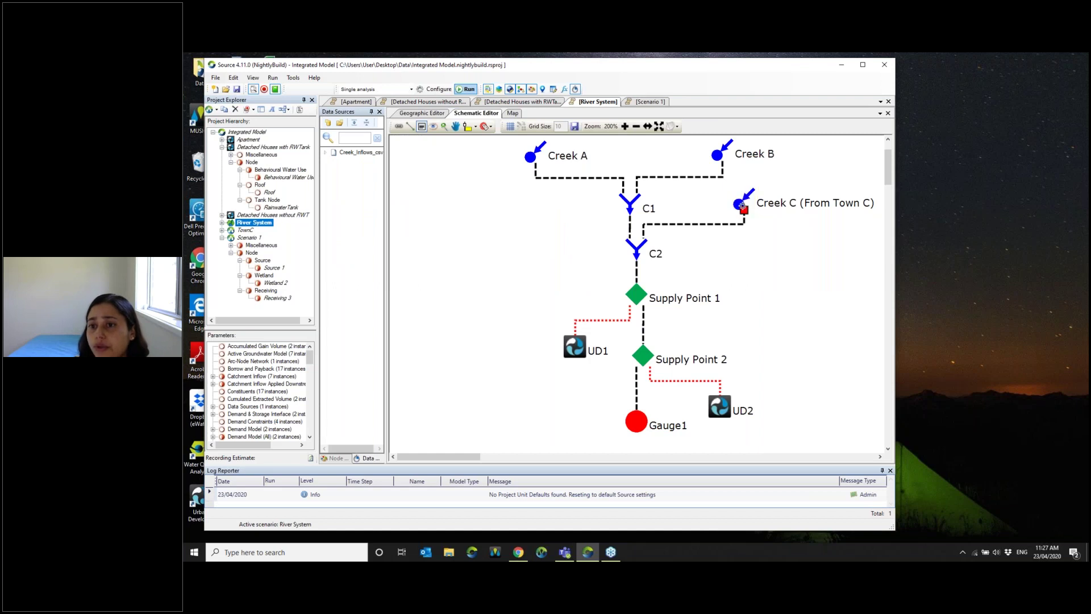
pyautogui.rightClick(742, 206)
pyautogui.click(764, 210)
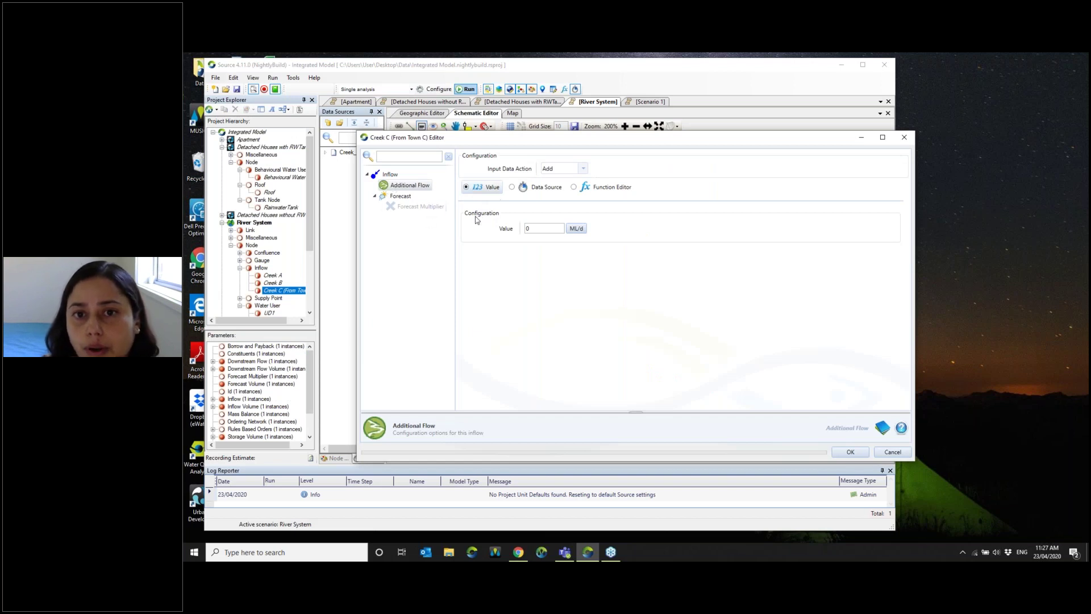
pyautogui.click(532, 190)
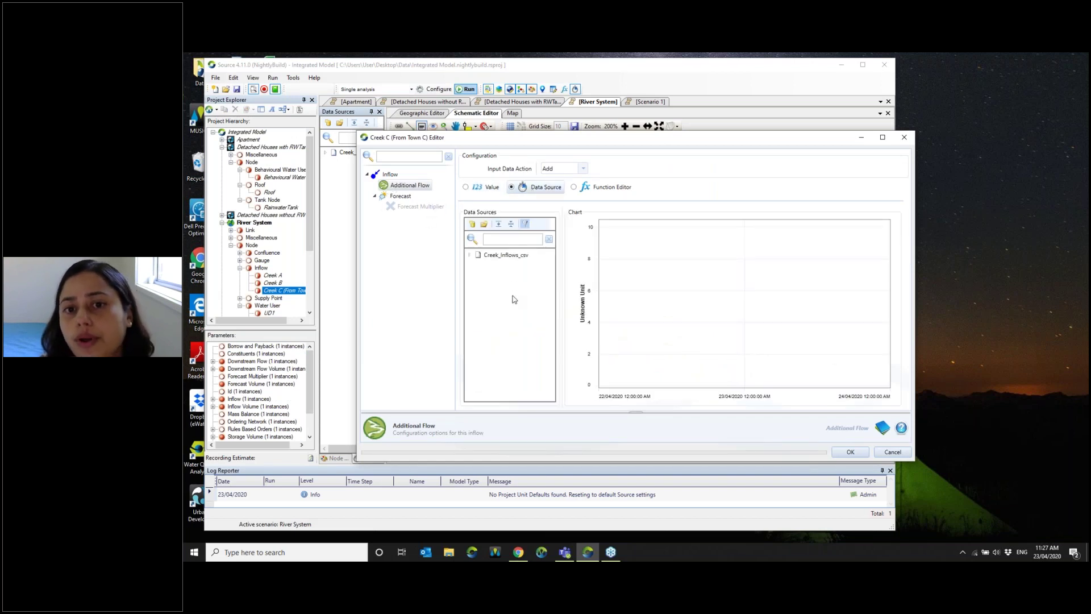
# - Create a scenario data source for Creek C's additional flow and open the scenario results selection for its first entry
pyautogui.moveTo(619, 145); pyautogui.dragTo(569, 130)
pyautogui.click(420, 210)
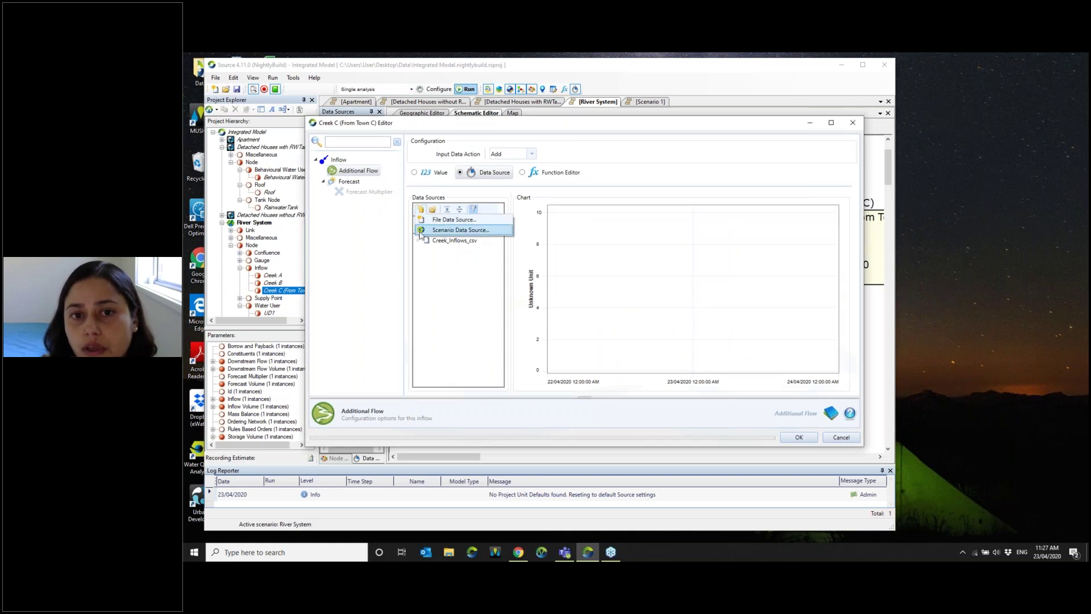
pyautogui.click(433, 230)
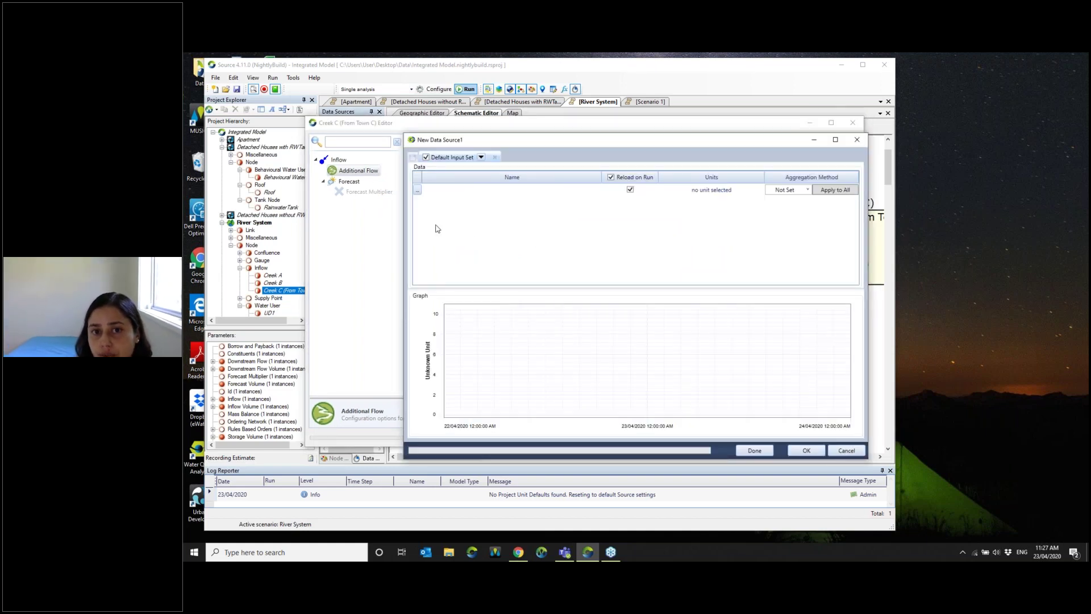
pyautogui.click(416, 191)
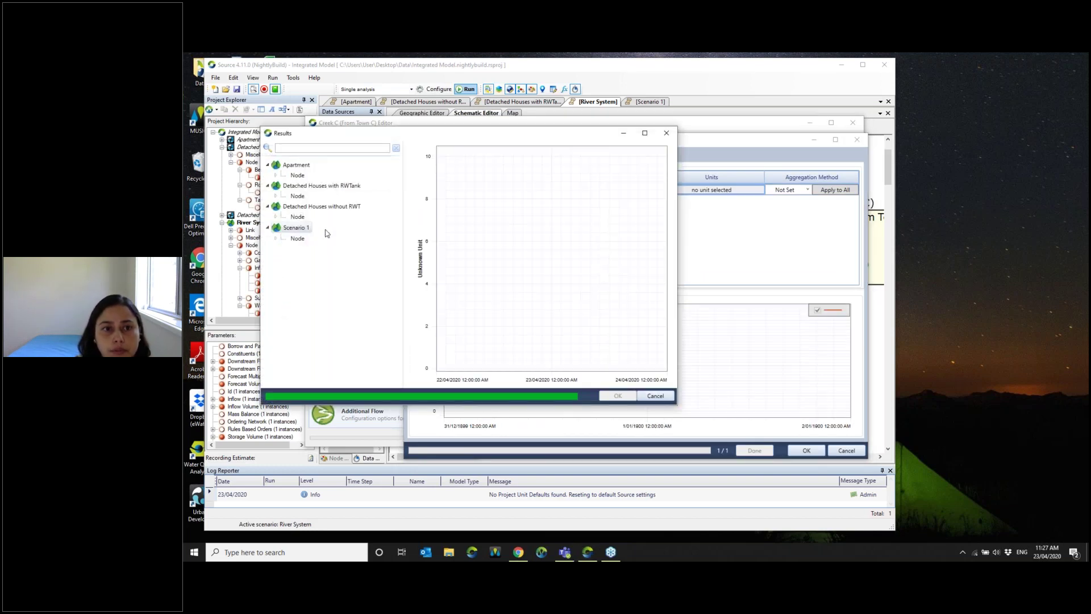
# - Select Scenario 1's Receiving 3 Total Outflow Flow as the data source series, then accept the data source and the Creek C inflow editor
pyautogui.click(296, 238)
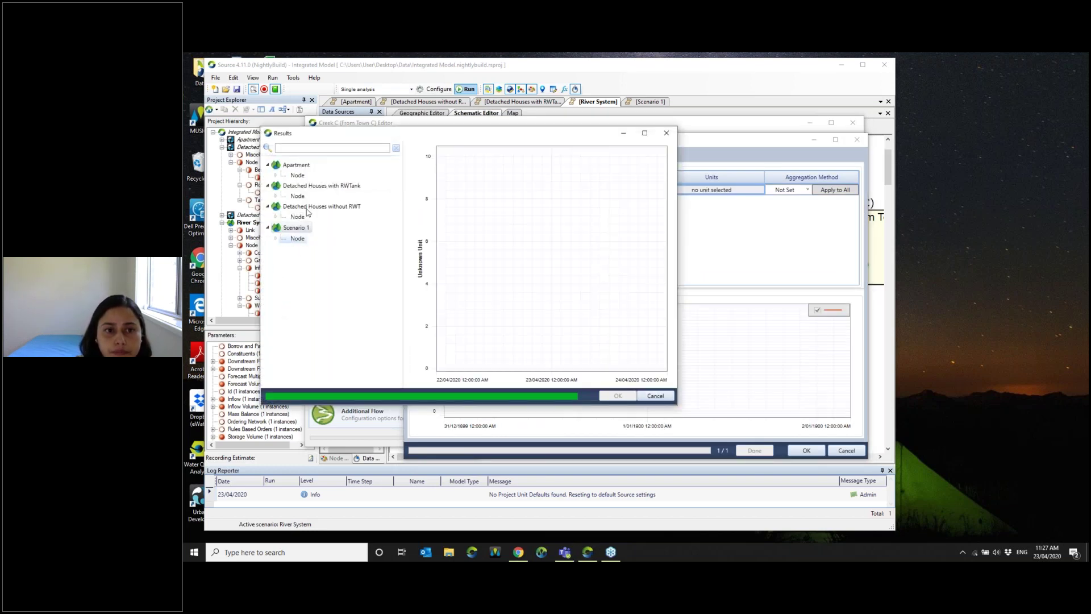
pyautogui.click(276, 239)
pyautogui.click(282, 248)
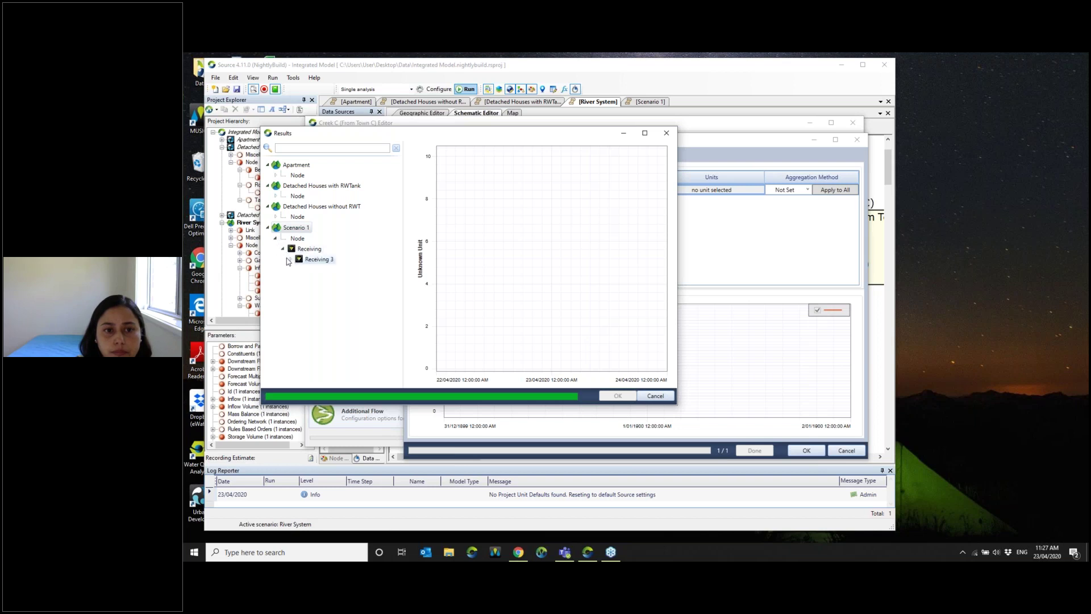
pyautogui.click(289, 258)
pyautogui.click(298, 268)
pyautogui.click(316, 282)
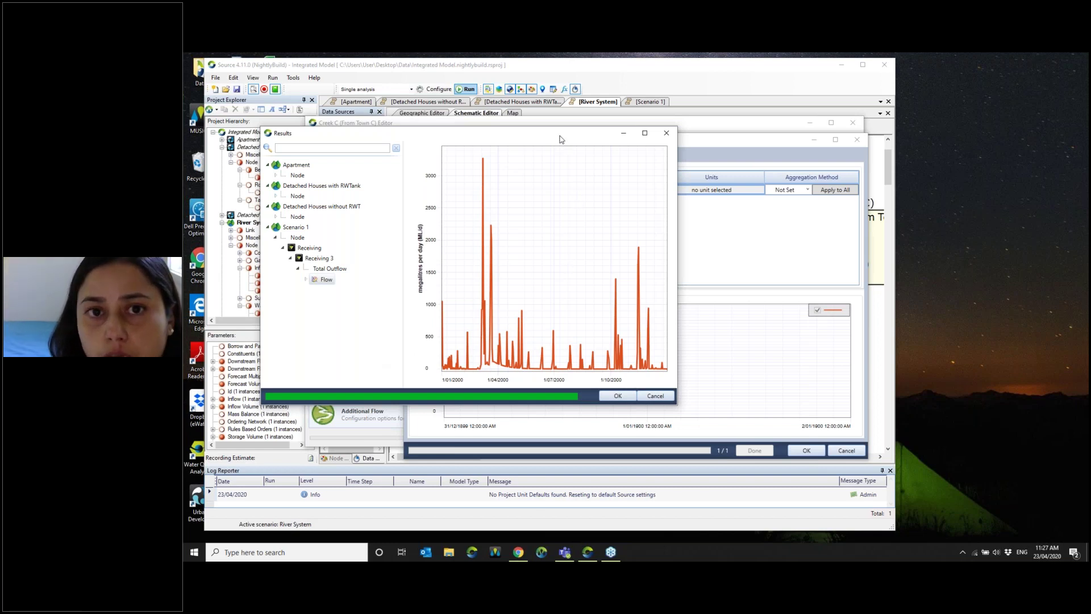
pyautogui.click(621, 398)
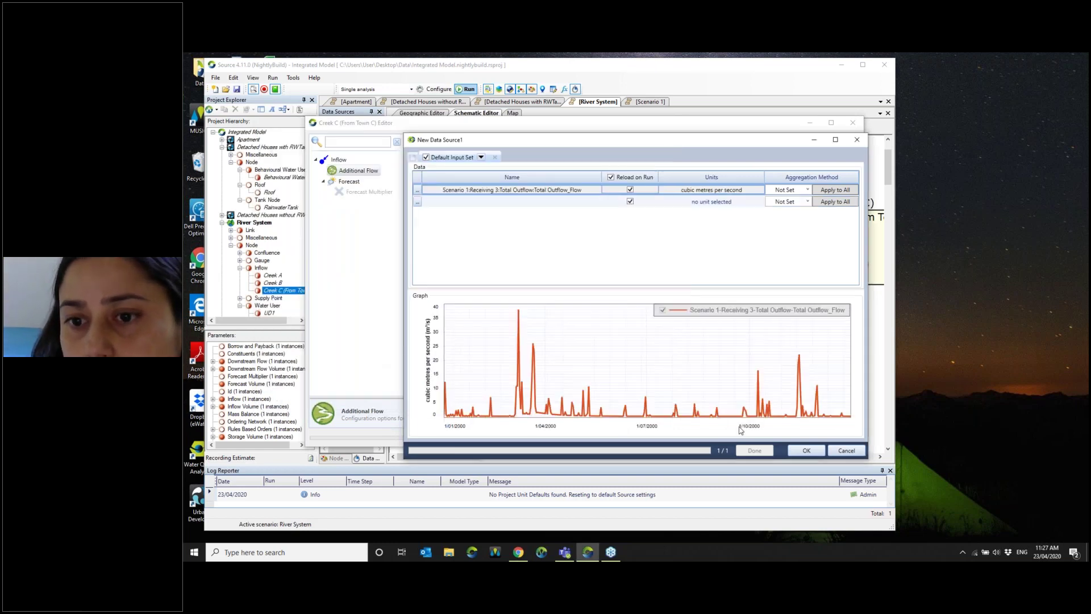
pyautogui.click(806, 451)
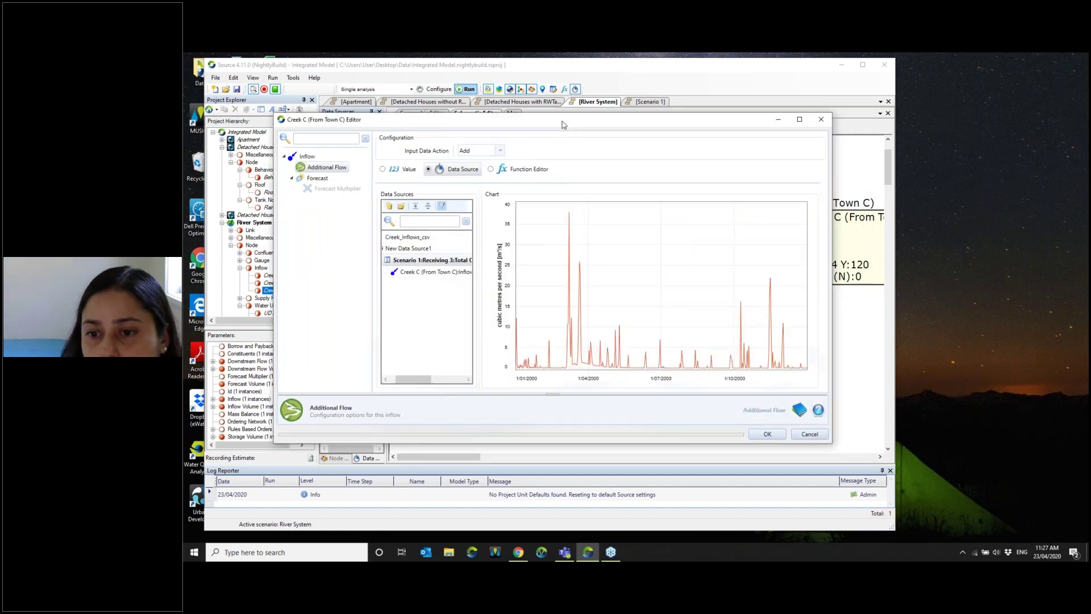
pyautogui.click(747, 435)
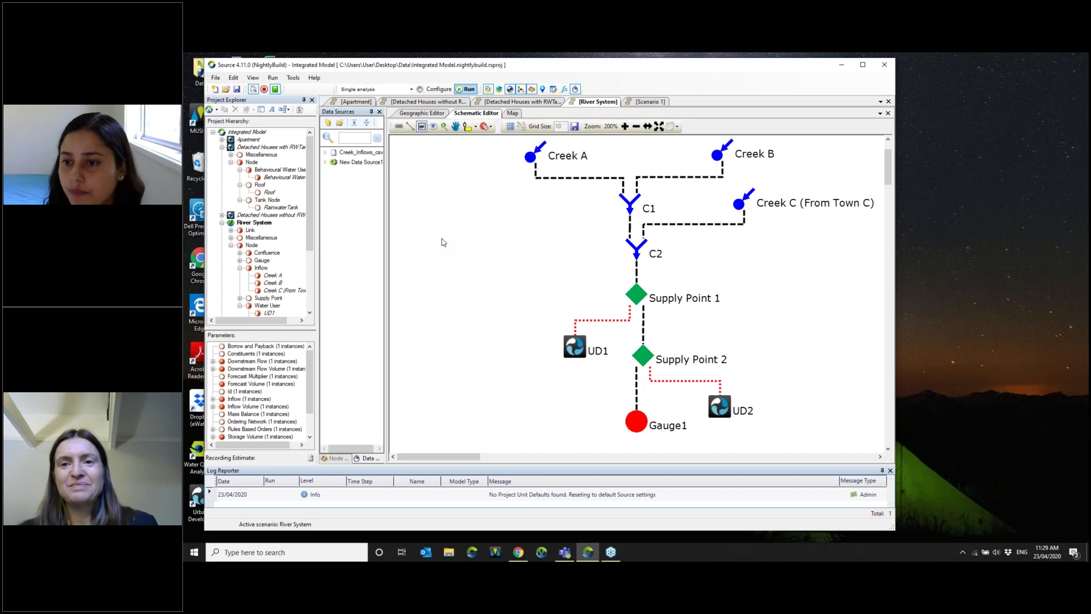
# - Switch to the PowerPoint presentation showing the Licensing - Products & Plug-ins slide
pyautogui.click(942, 328)
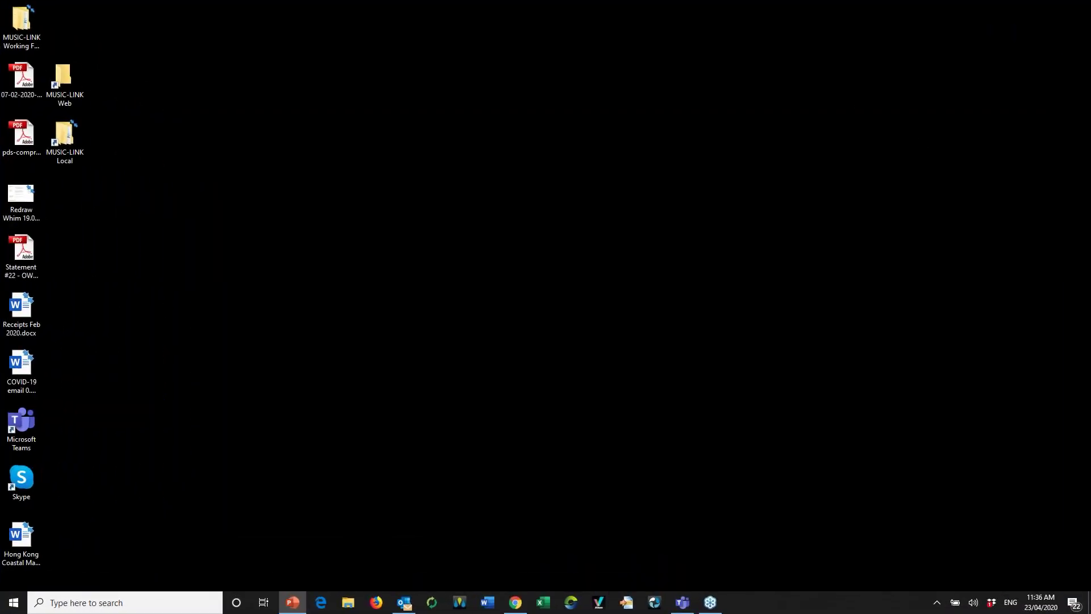
pyautogui.click(292, 602)
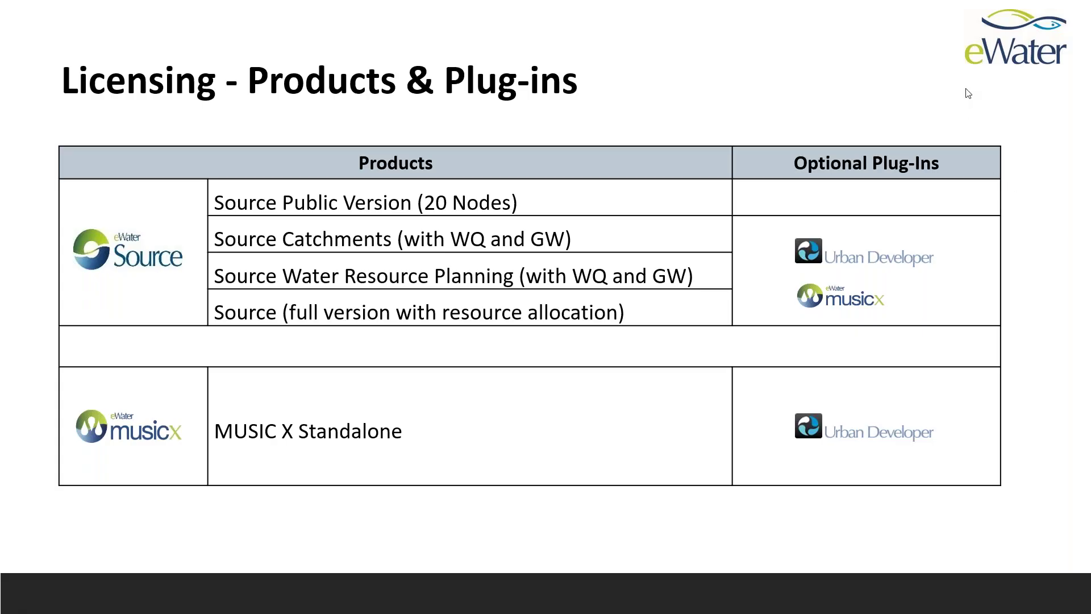